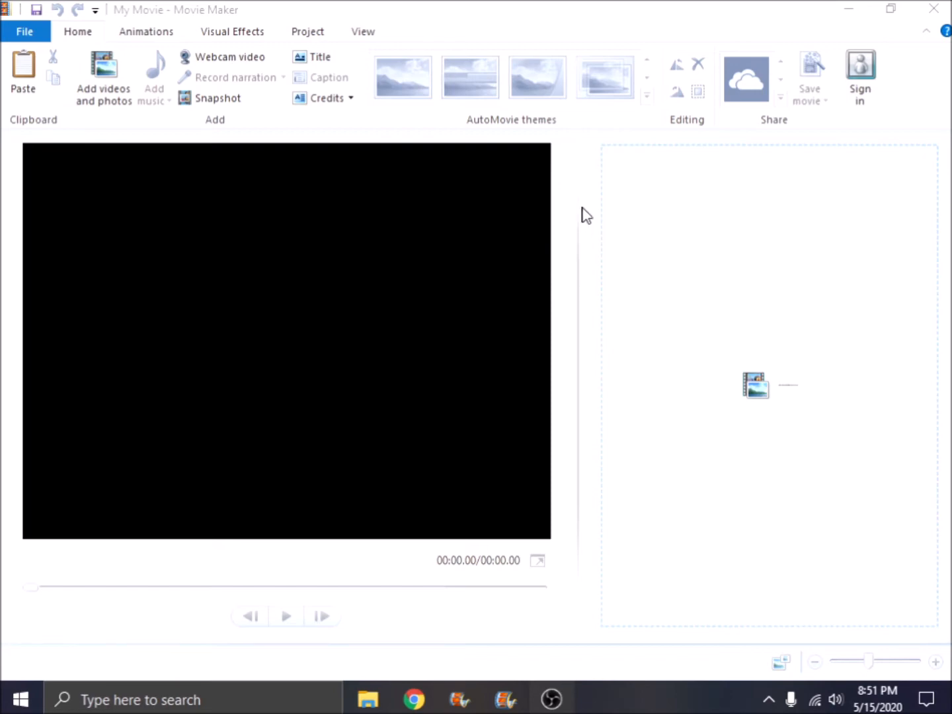
Add a title slide to the project and enter "My Movie" as its text
left_click(323, 60)
left_click(322, 61)
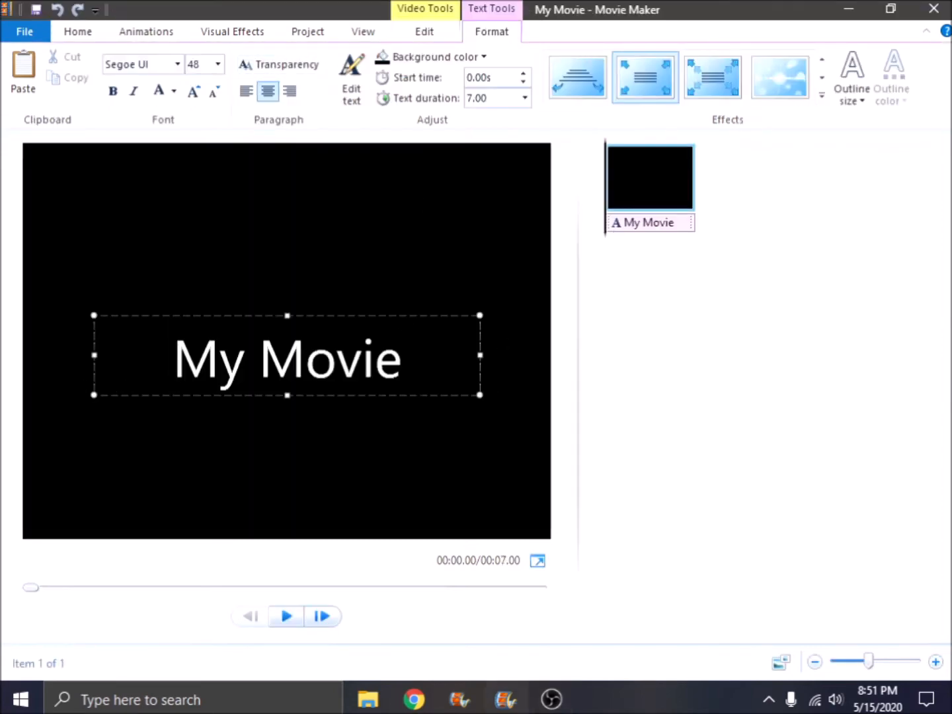
key("End")
key("BackSpace")
key("BackSpace")
key("BackSpace")
key("BackSpace")
key("BackSpace")
key("BackSpace")
key("BackSpace")
key("BackSpace")
type("M")
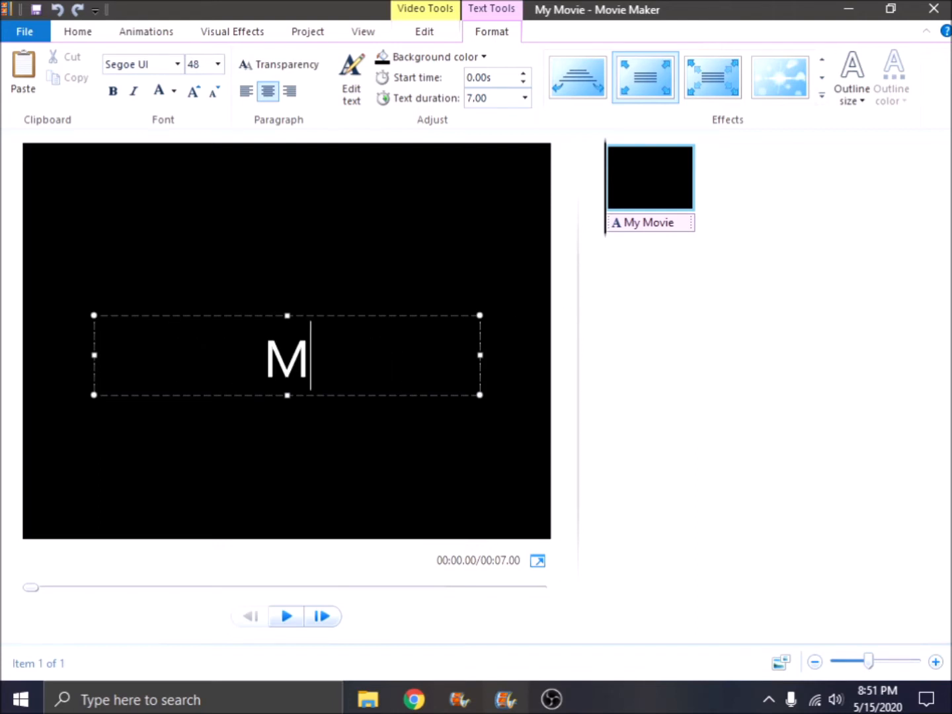
type("y Movie")
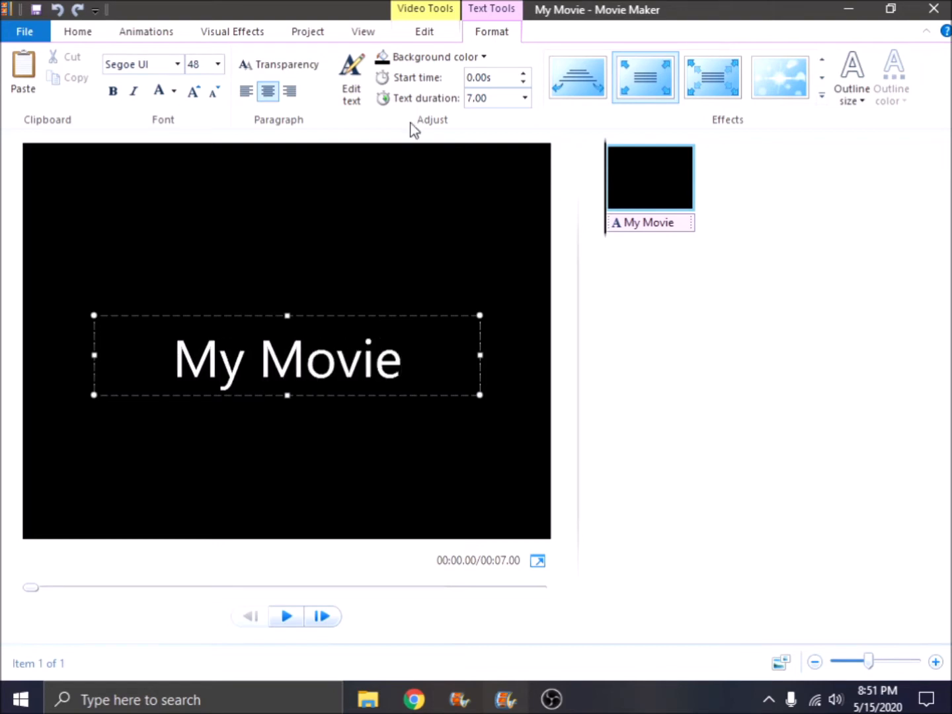
Set the title text's font to MV Boli and its size to 72
left_click(177, 64)
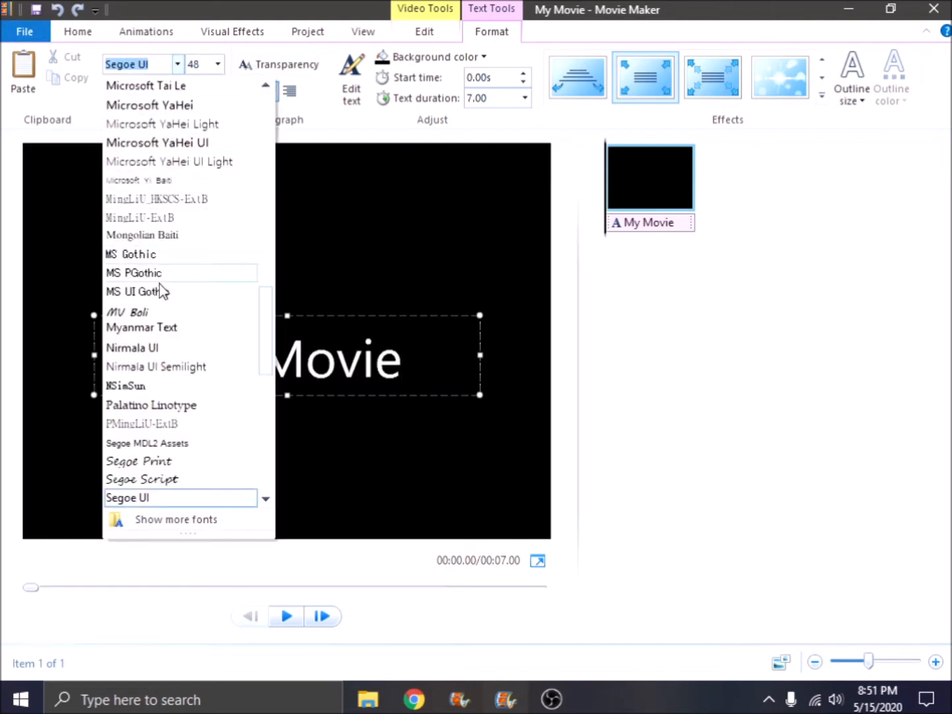
left_click(167, 311)
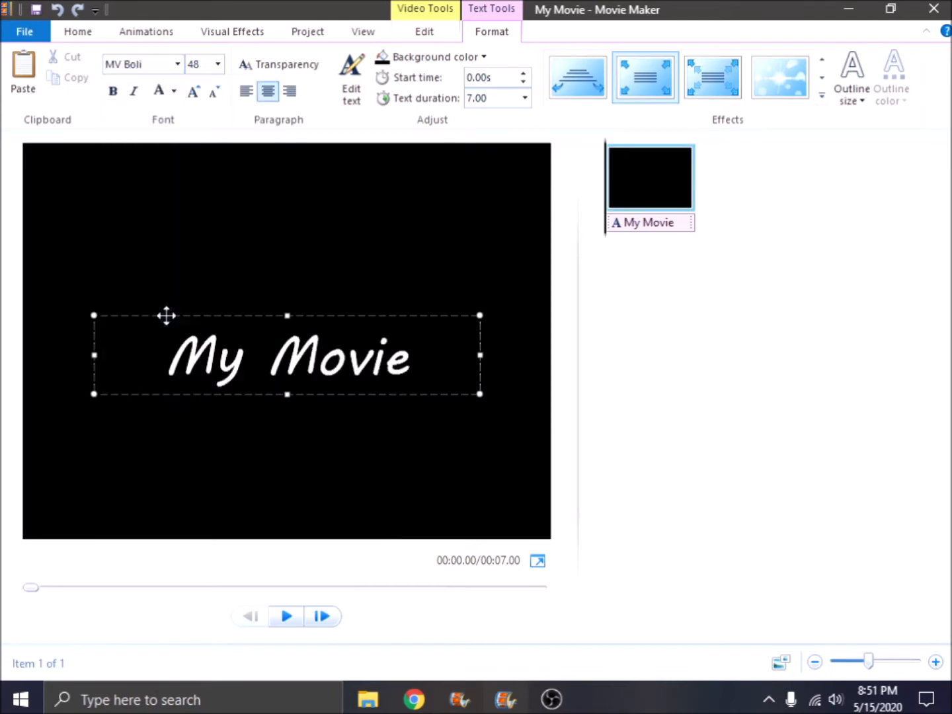
left_click(217, 64)
left_click(202, 325)
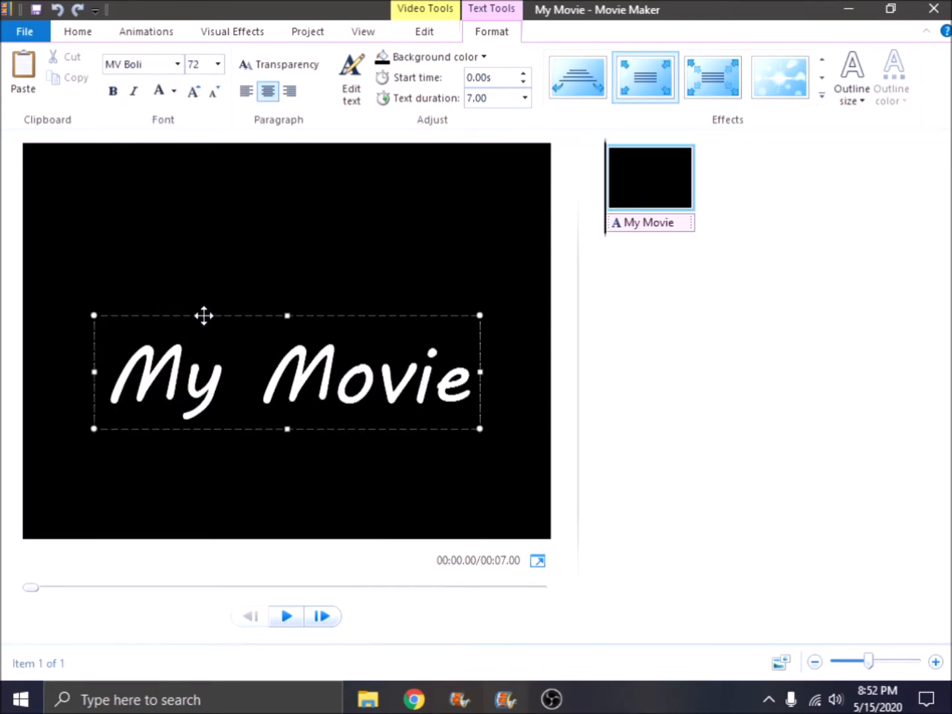
left_click(173, 90)
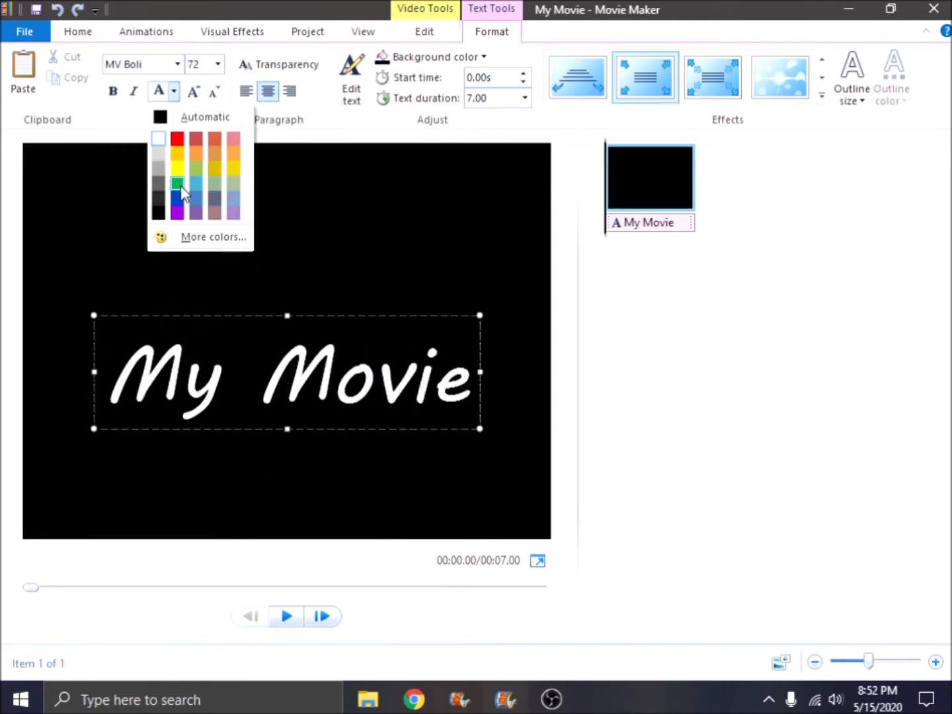
left_click(133, 96)
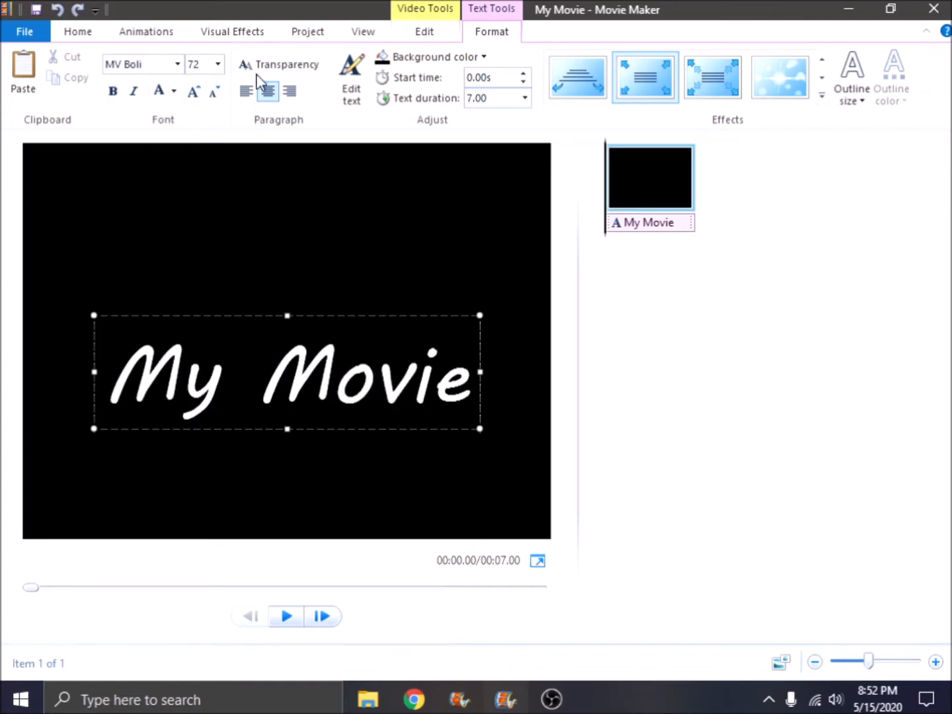
left_click(277, 71)
left_click_drag(247, 98, 229, 117)
Left-align the "My Movie" title text
left_click(288, 92)
left_click(246, 92)
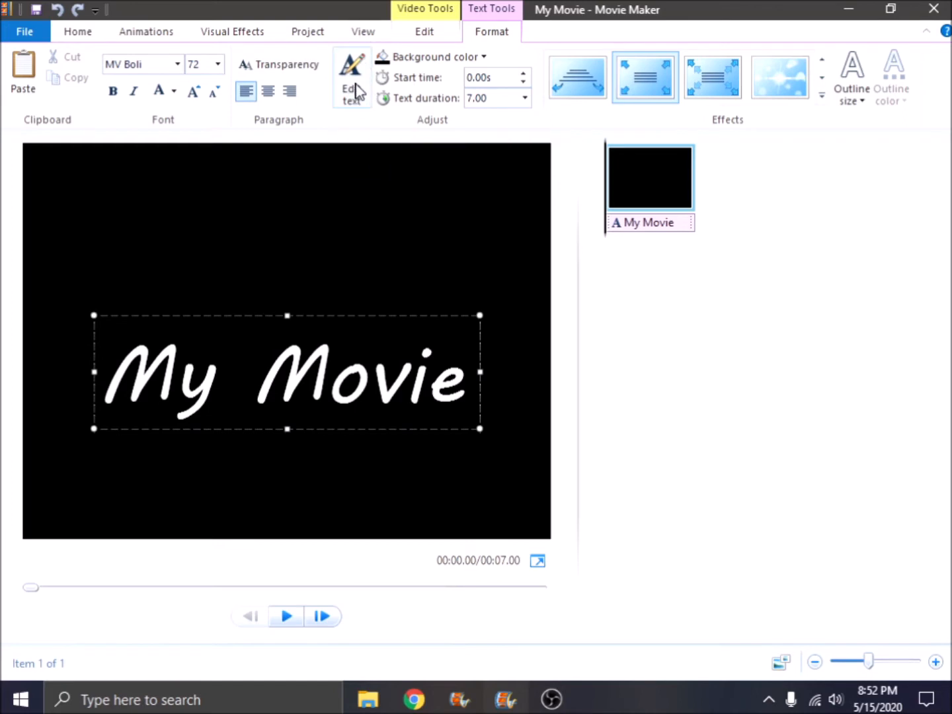
Set the title slide's background color to a dark blue theme shade and preview the title up to about its midpoint
left_click(467, 58)
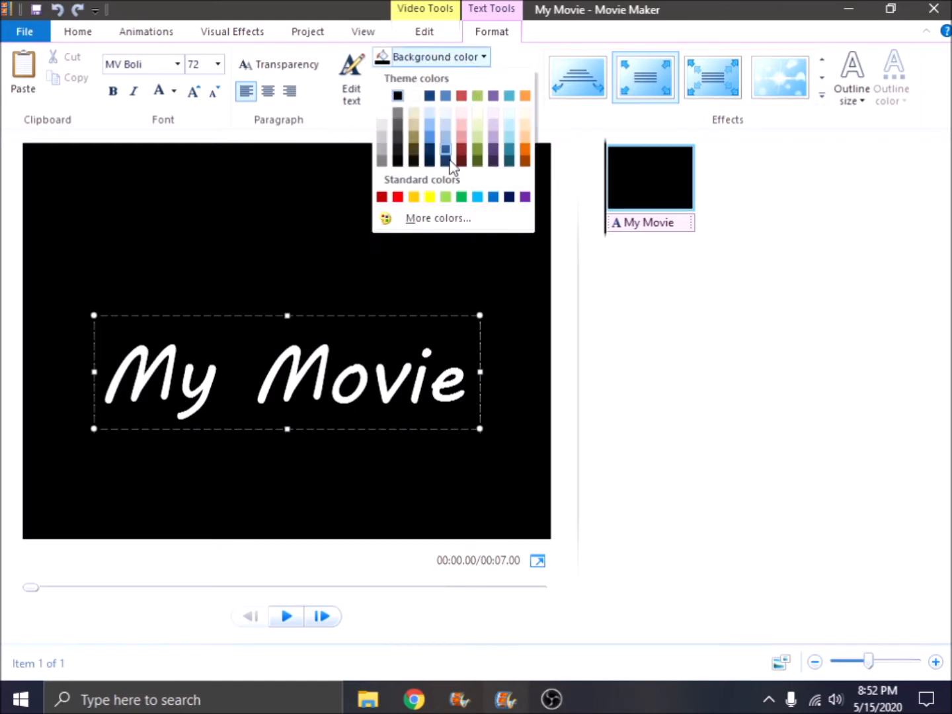
left_click(446, 158)
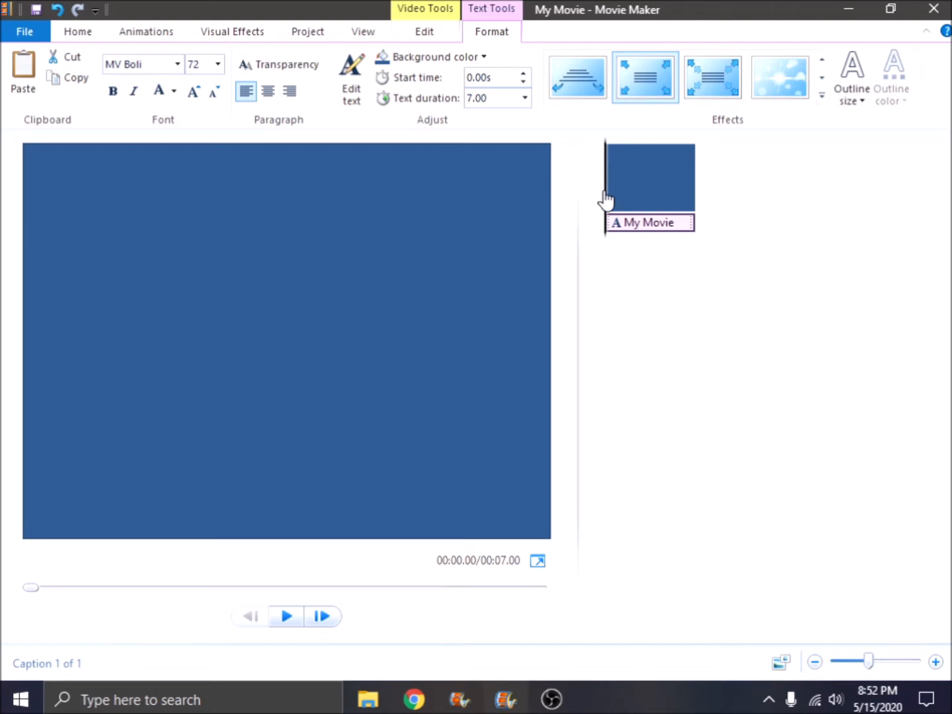
key("space")
left_click_drag(624, 199, 649, 198)
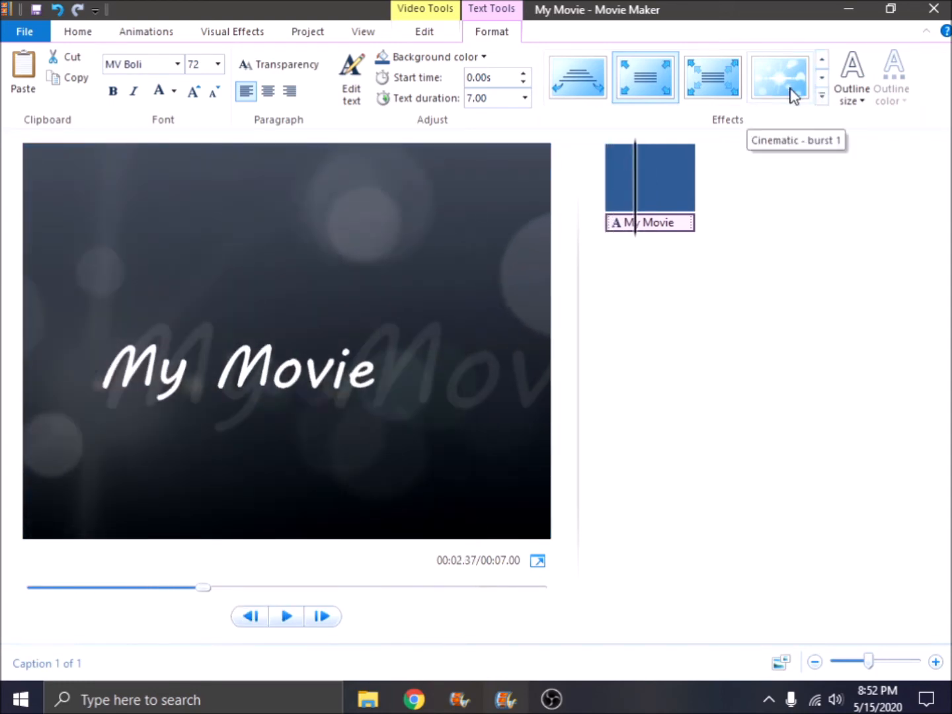
left_click(525, 99)
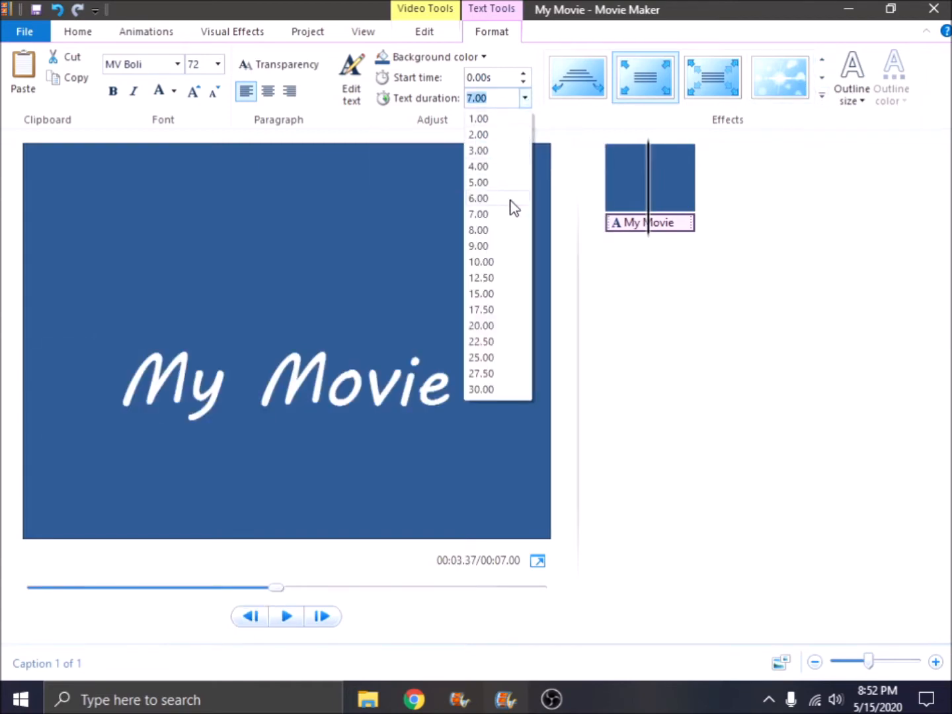
left_click(407, 123)
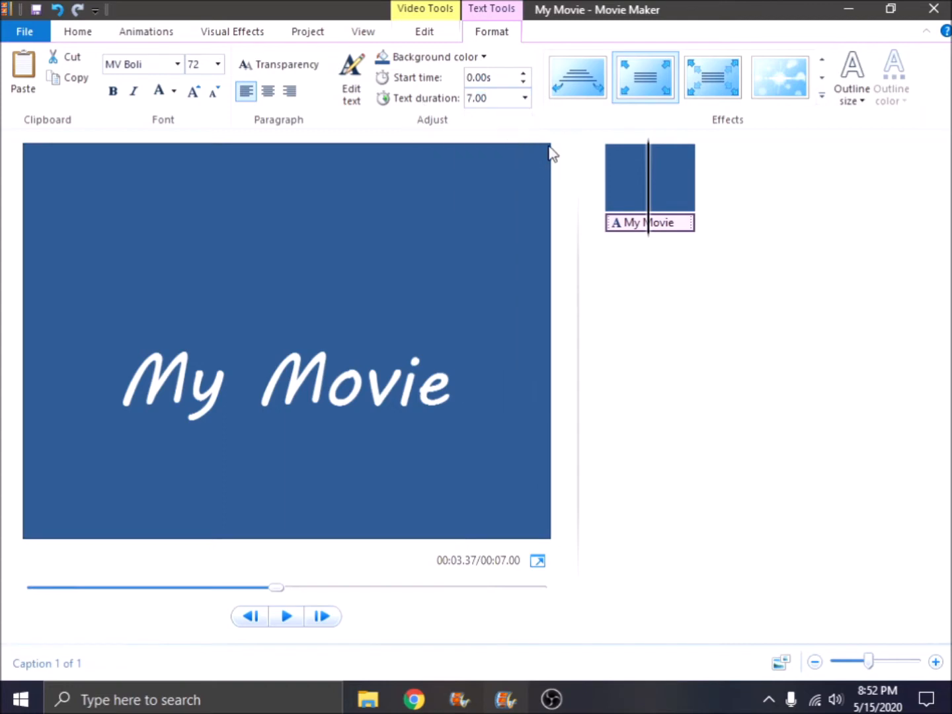
left_click(525, 99)
left_click(384, 121)
Set the title slide's duration to 1.00 second and play it back
left_click(424, 32)
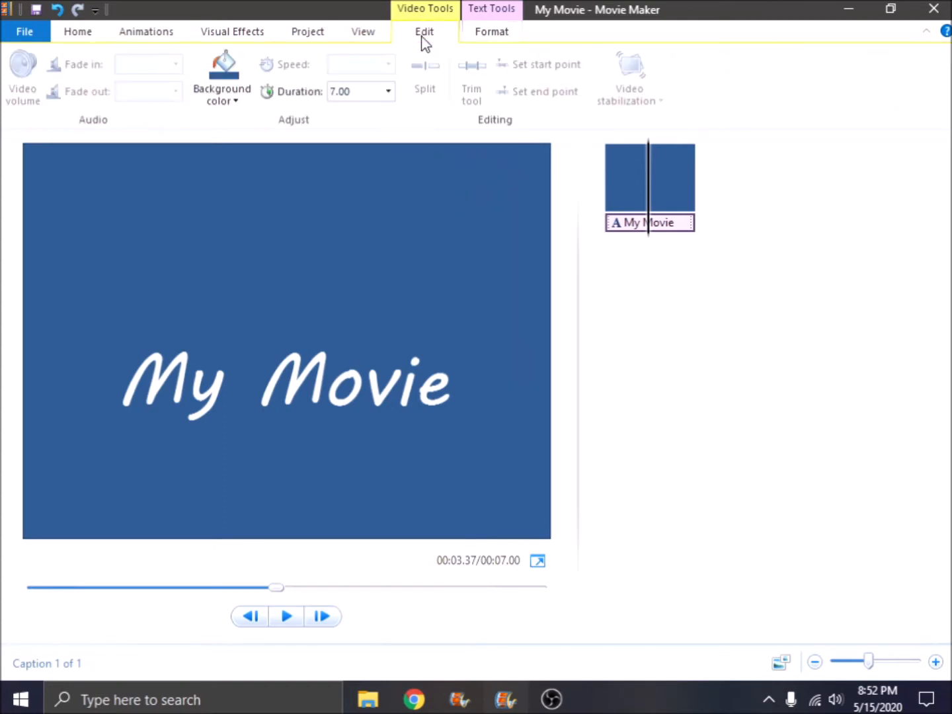
left_click(668, 160)
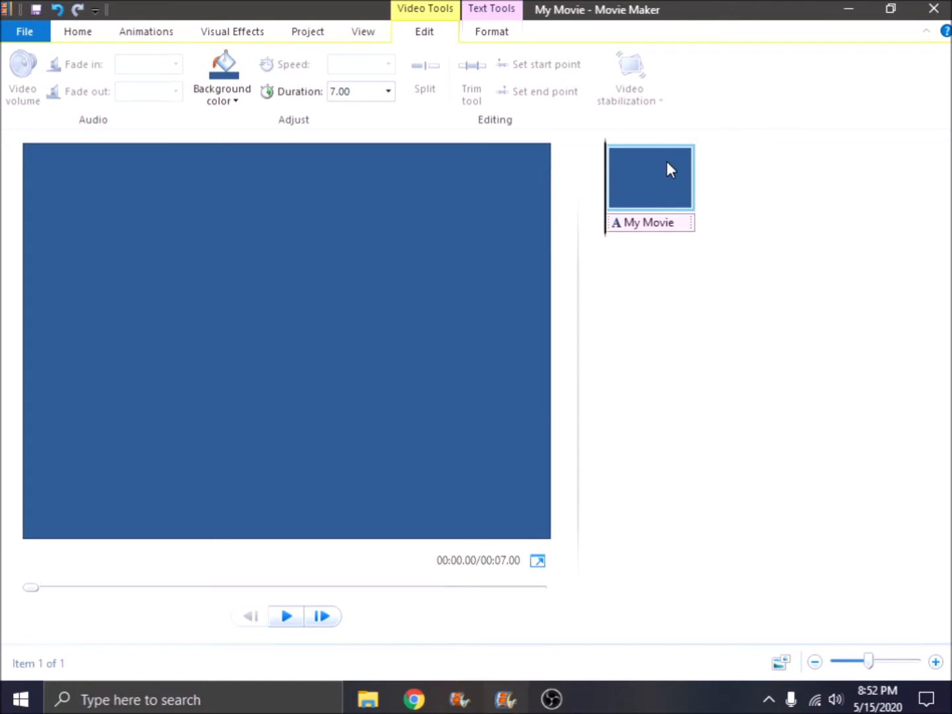
left_click(388, 91)
left_click(371, 110)
key("space")
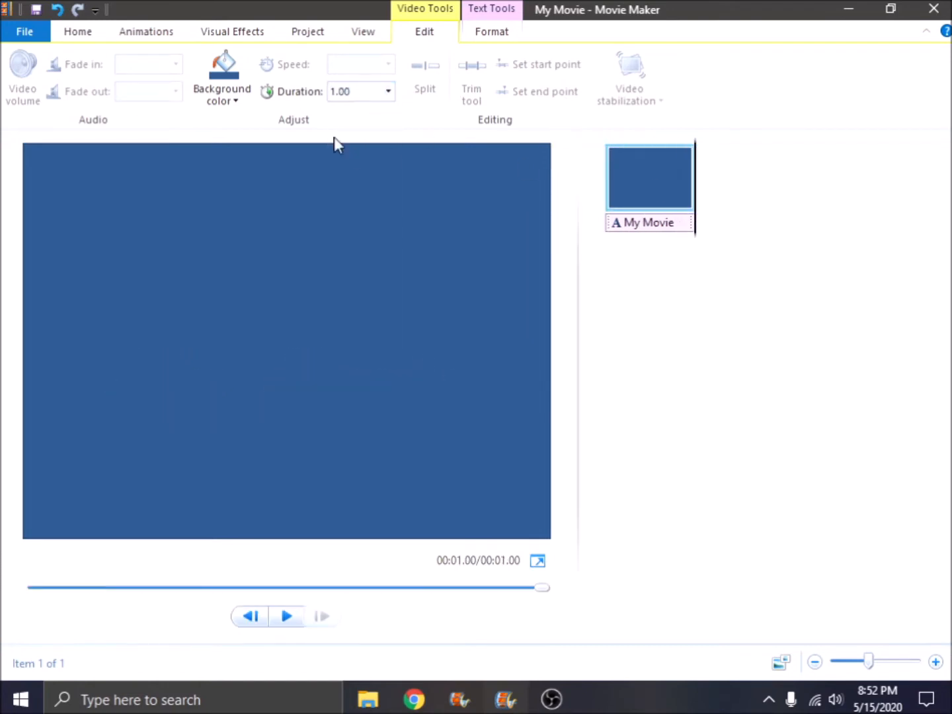
Set the title slide's background color to black
left_click(222, 99)
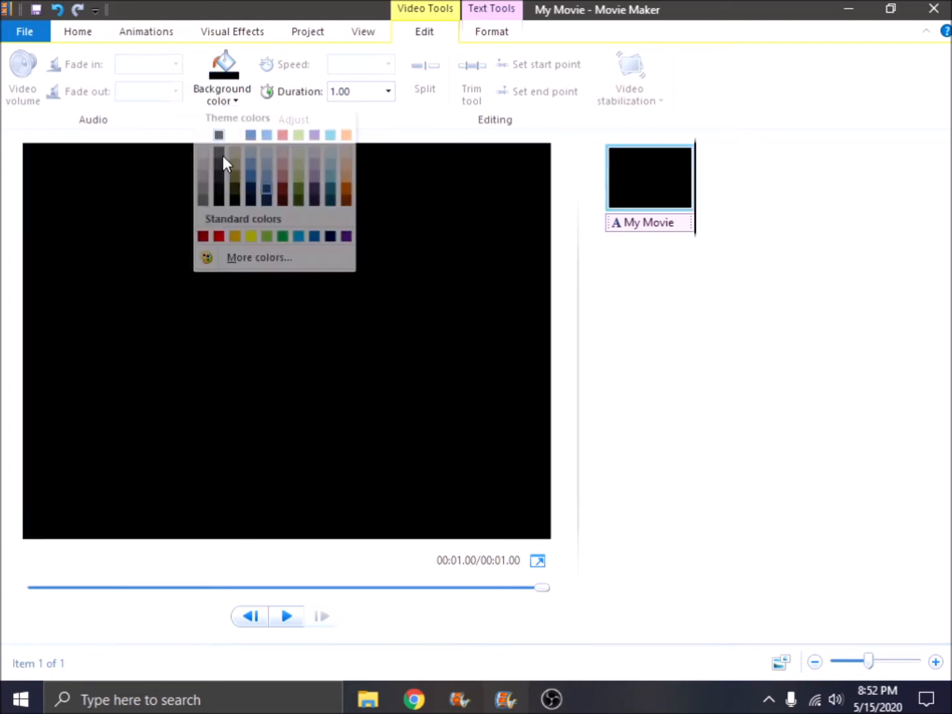
left_click(223, 157)
left_click(378, 41)
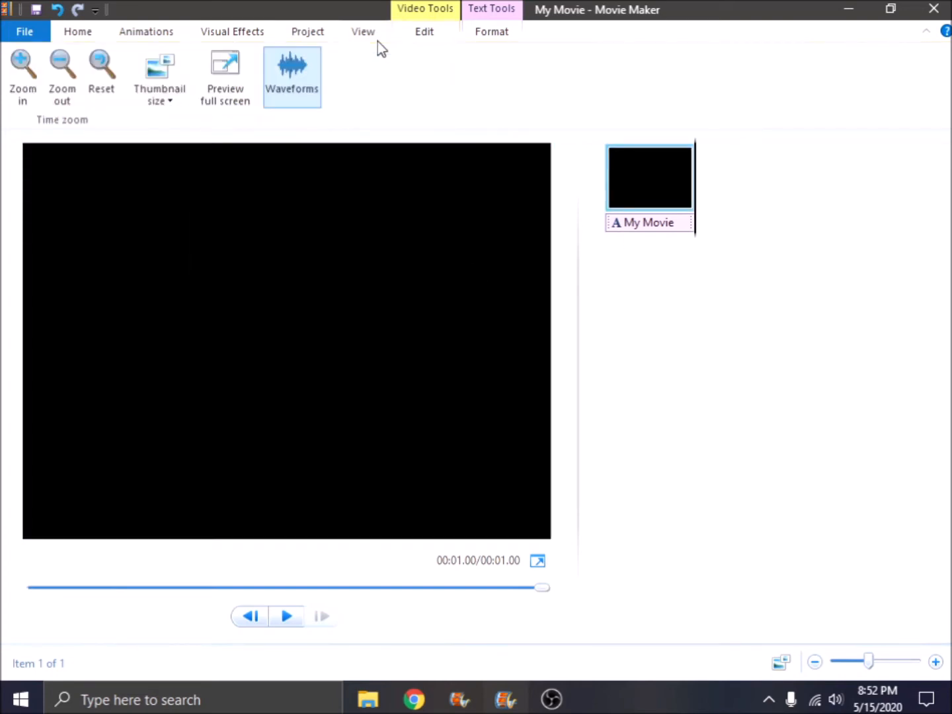
Switch the project's aspect ratio to Widescreen (16:9) and back to Standard (4:3)
left_click(303, 33)
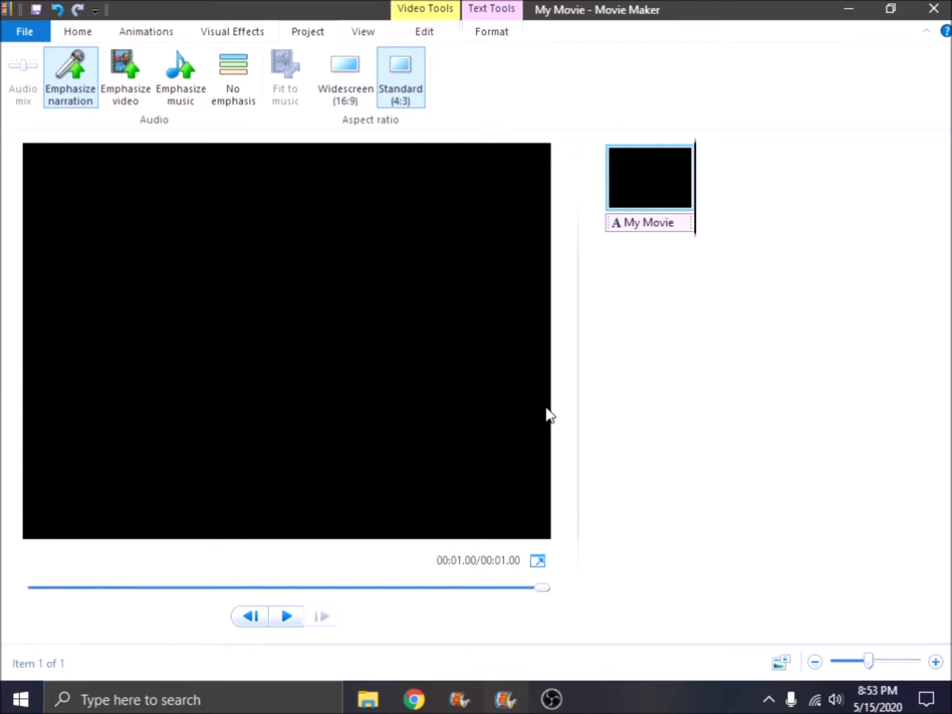
left_click(349, 101)
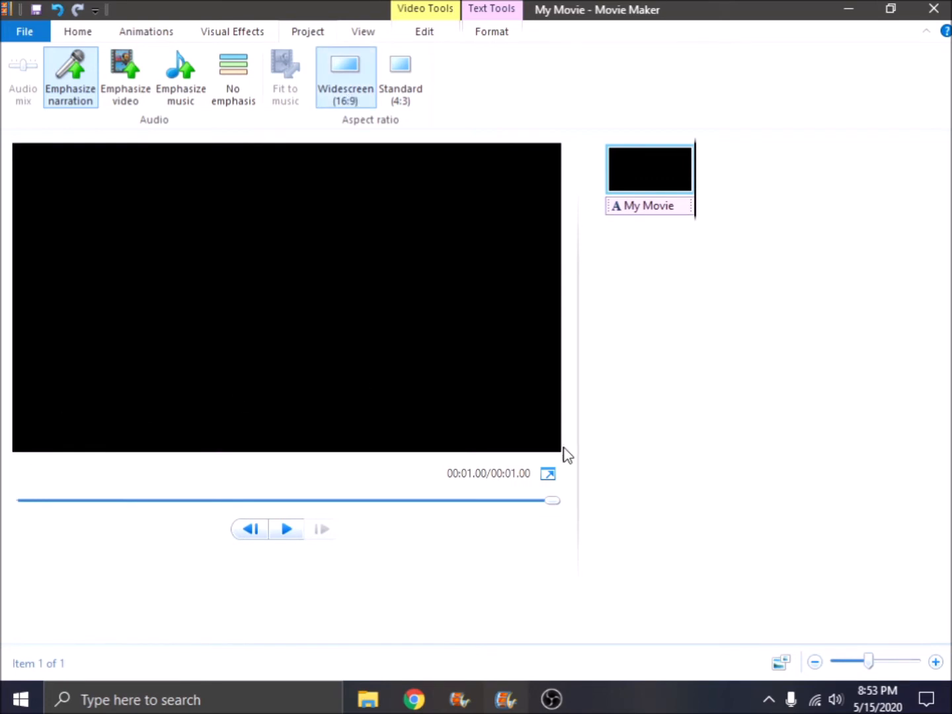
left_click(405, 95)
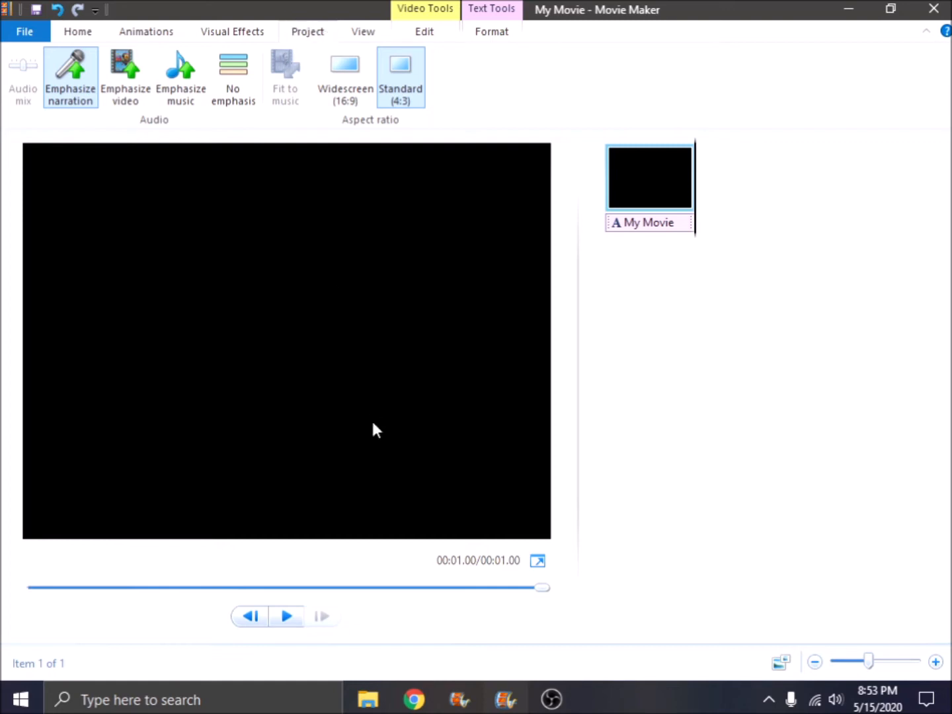
left_click(253, 34)
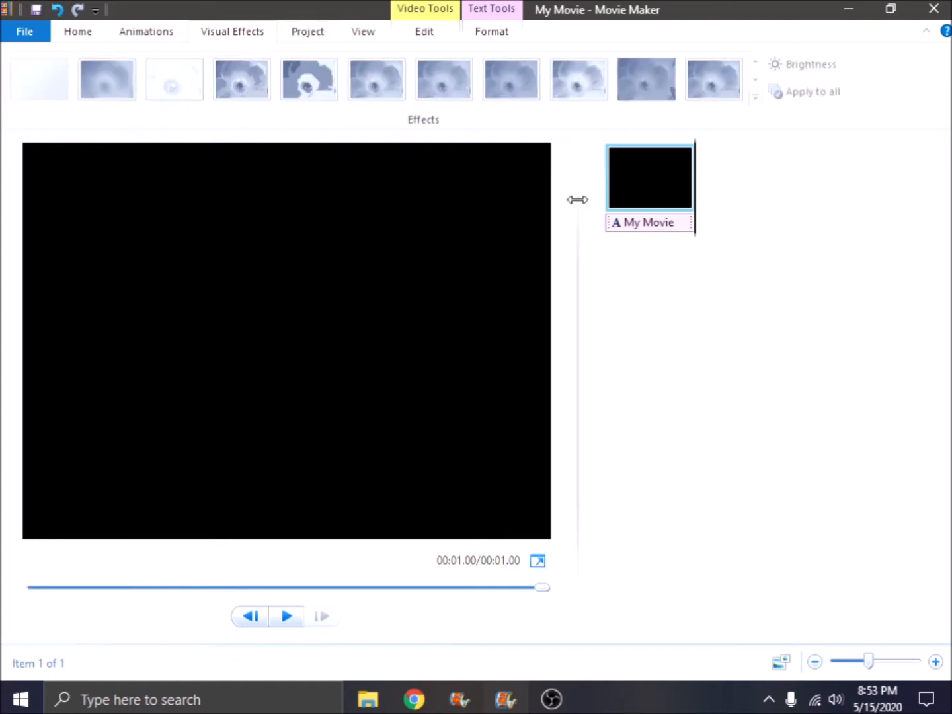
Add all the images in the Saved Pictures folder to the project after the title slide
left_click(85, 39)
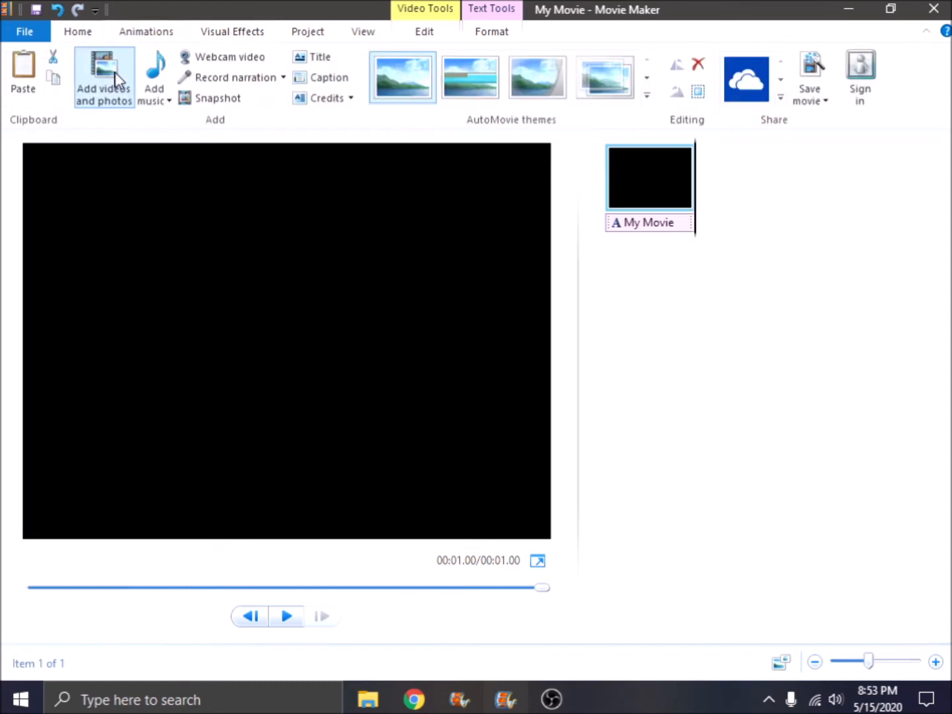
left_click(106, 76)
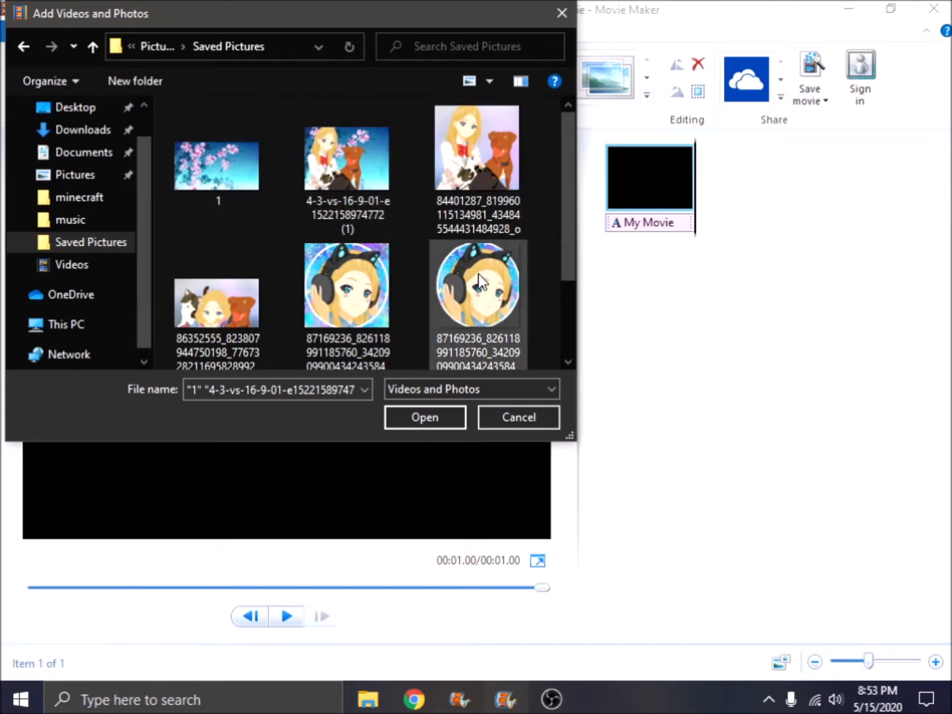
left_click_drag(160, 143, 547, 490)
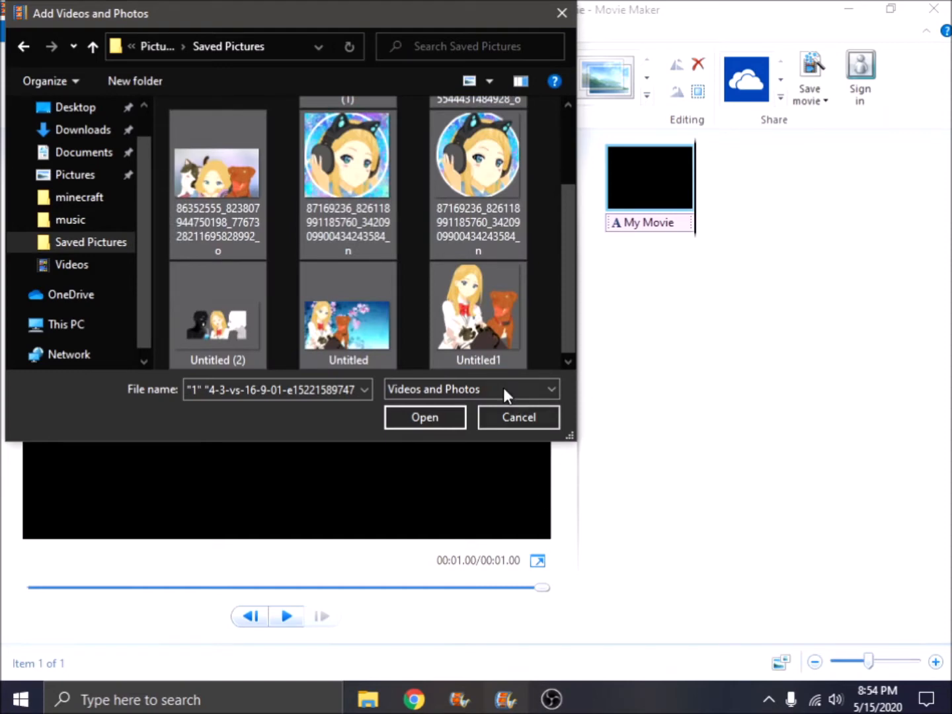
left_click(414, 414)
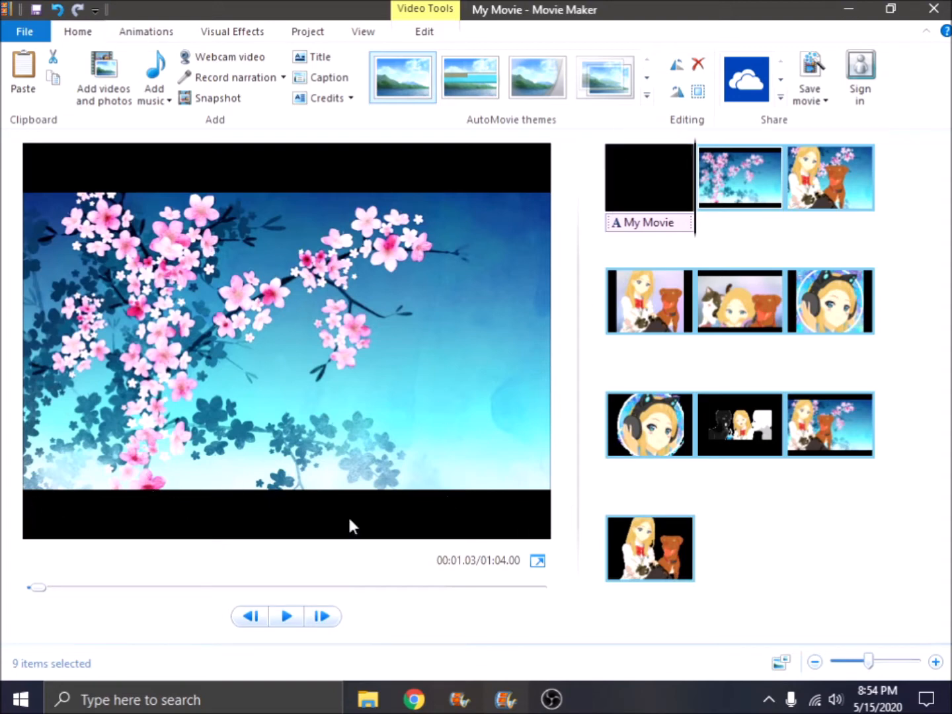
Set the aspect ratio to Widescreen (16:9) and check how the cherry-blossom and girl-with-dog pictures fit the frame
left_click(319, 33)
left_click(341, 99)
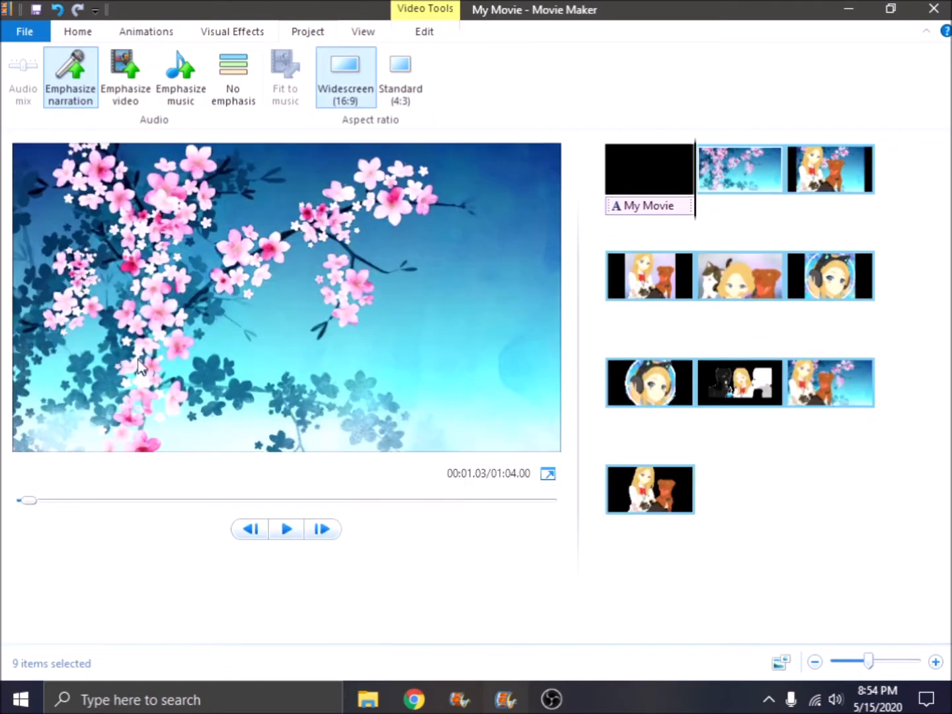
left_click(826, 187)
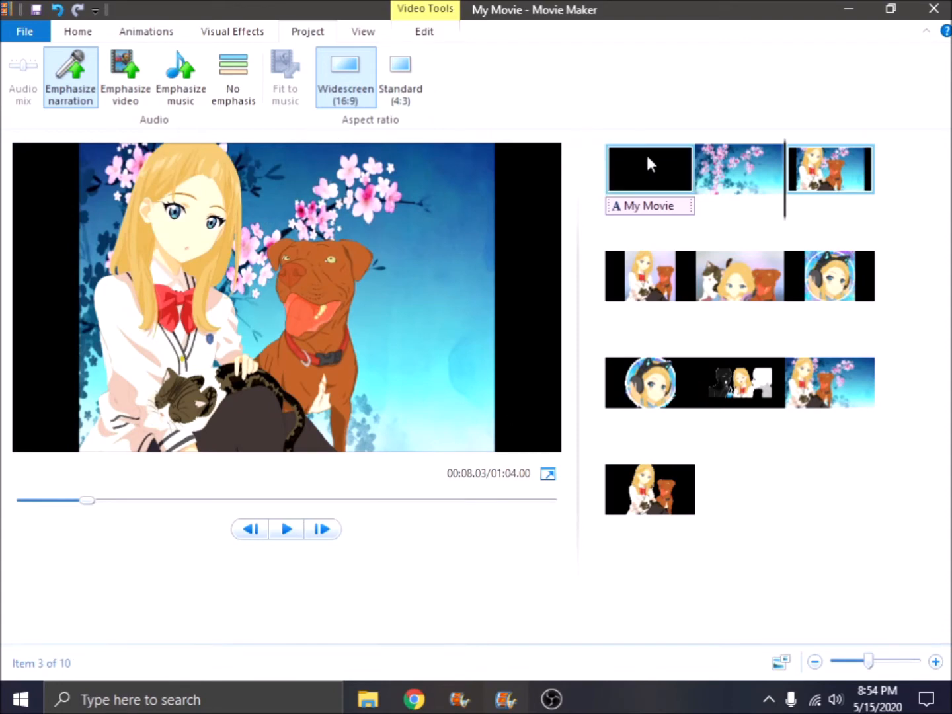
left_click(769, 170)
left_click(798, 167)
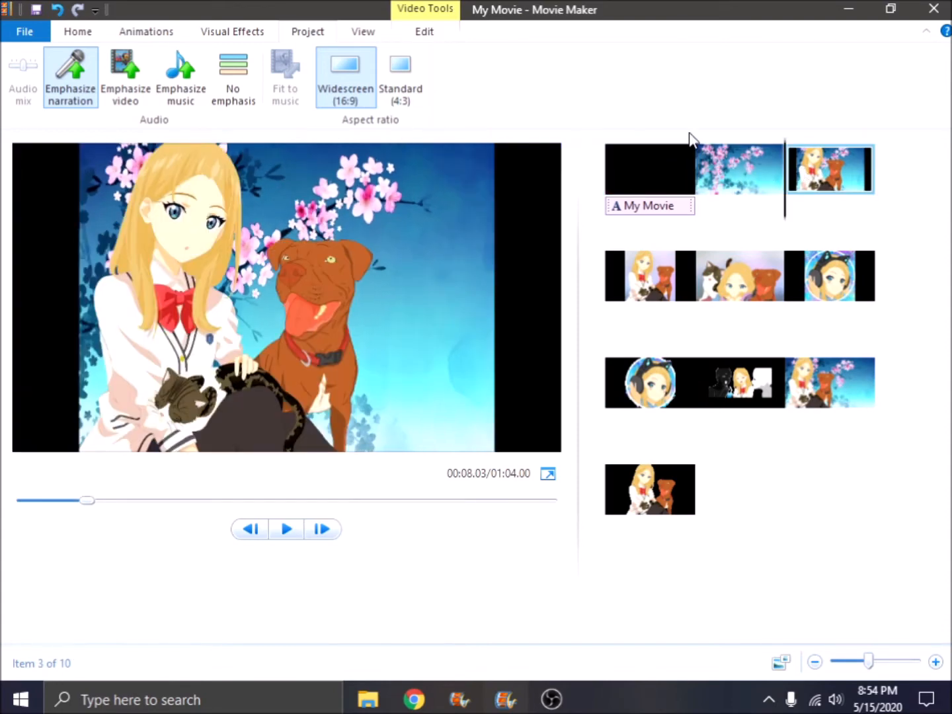
Set the aspect ratio to Standard (4:3) and check how the first two pictures fit the frame
left_click(388, 76)
left_click(716, 168)
left_click(803, 170)
left_click(754, 177)
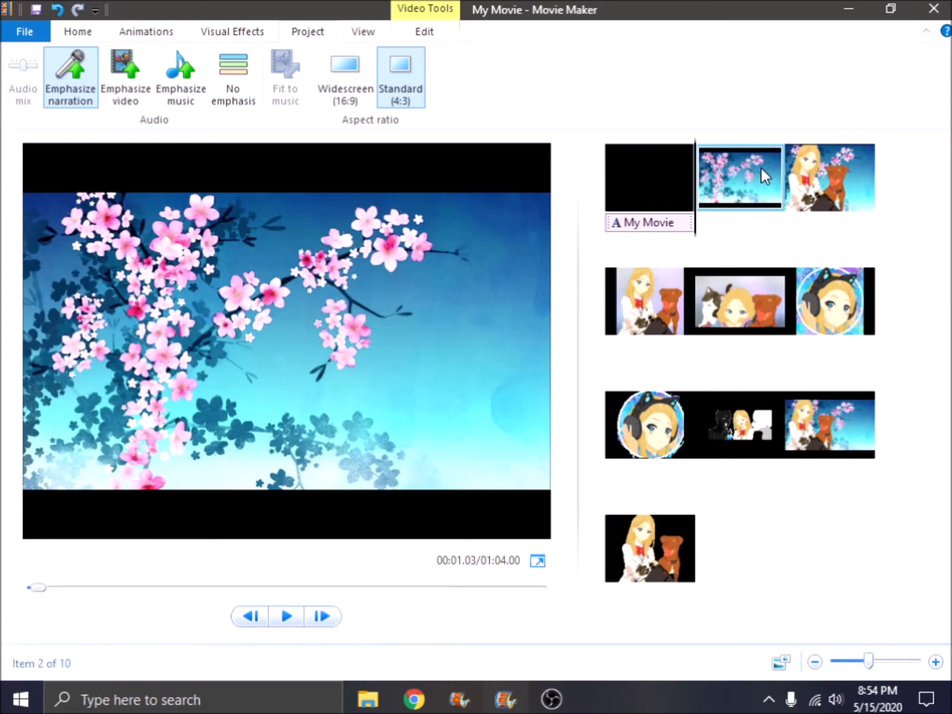
Undo the aspect ratio changes and the addition of the pictures
left_click(57, 10)
left_click(57, 13)
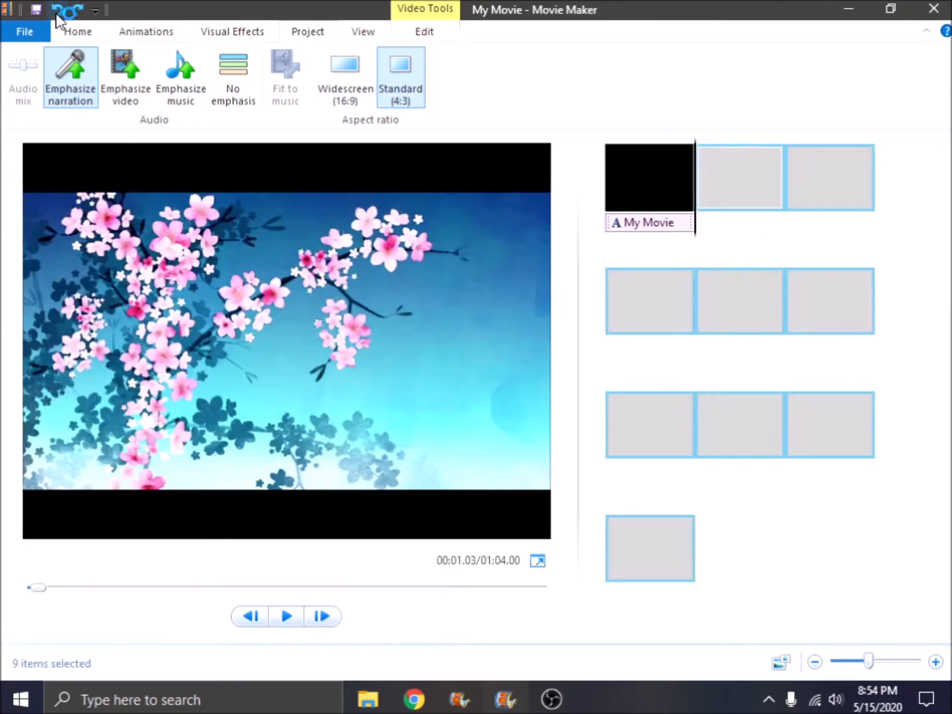
left_click(56, 12)
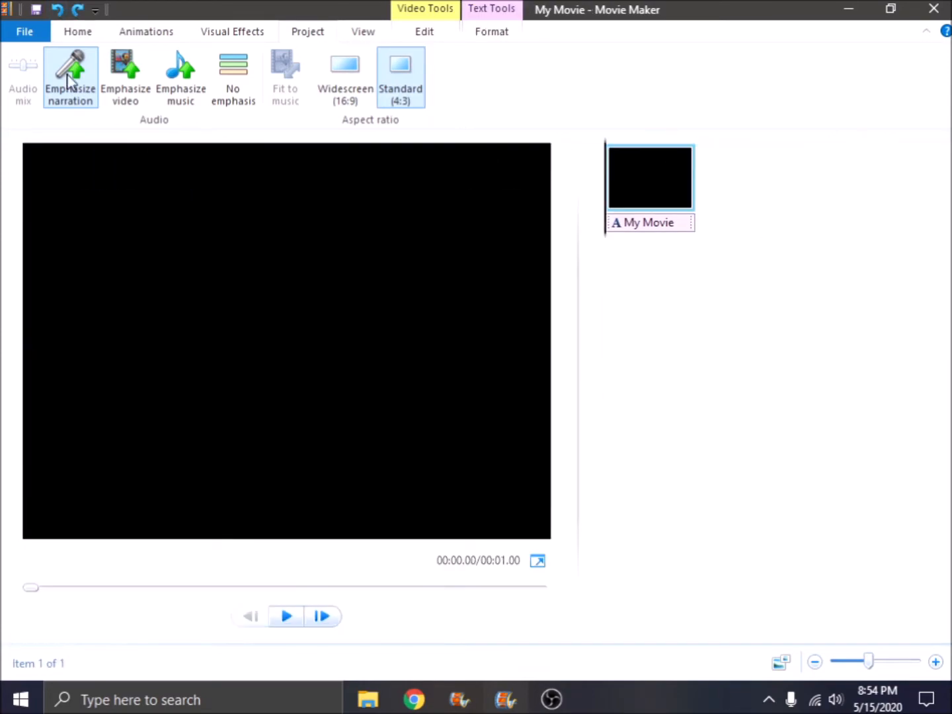
Import every picture from the Saved Pictures folder again, placing them after the title slide
left_click(69, 32)
left_click(106, 71)
left_click_drag(158, 135, 592, 506)
left_click(439, 417)
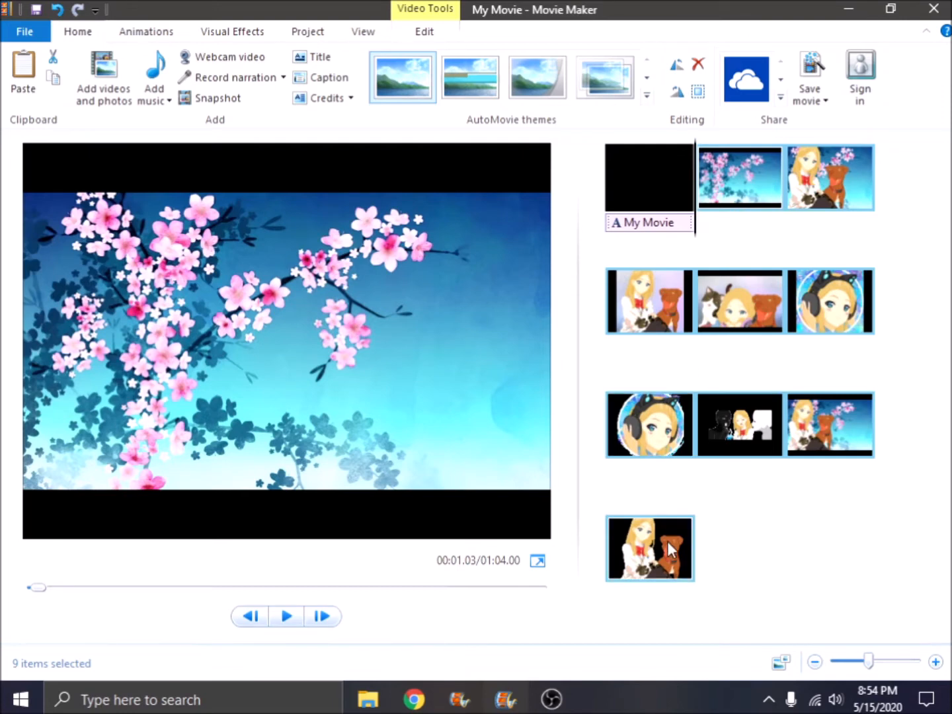
Set the duration of all imported pictures to 1.00 second and play the sequence from the cherry-blossom picture
left_click(426, 31)
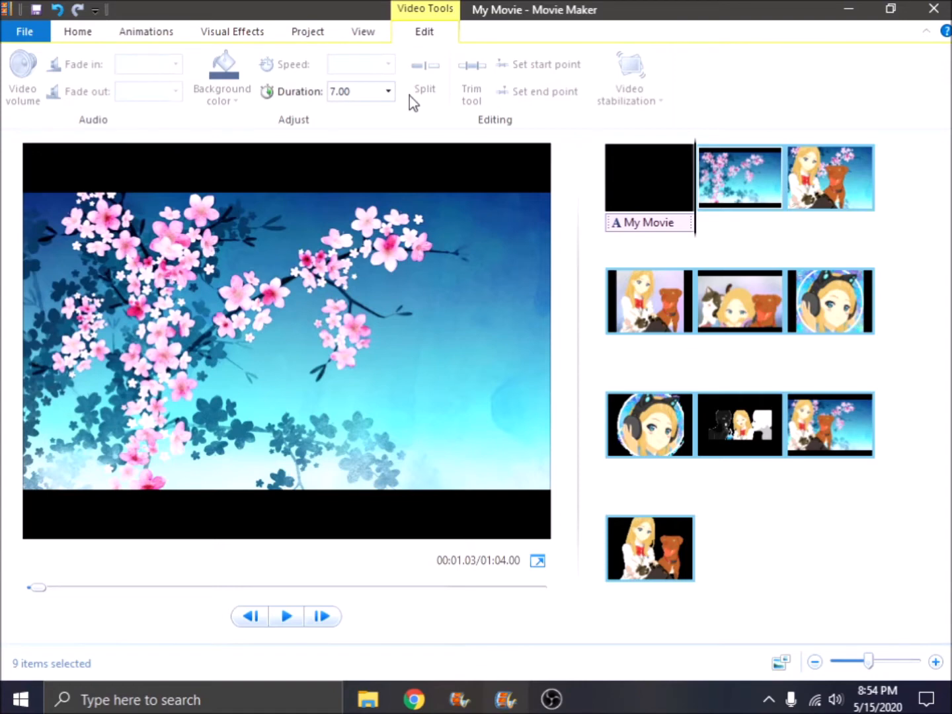
left_click(391, 94)
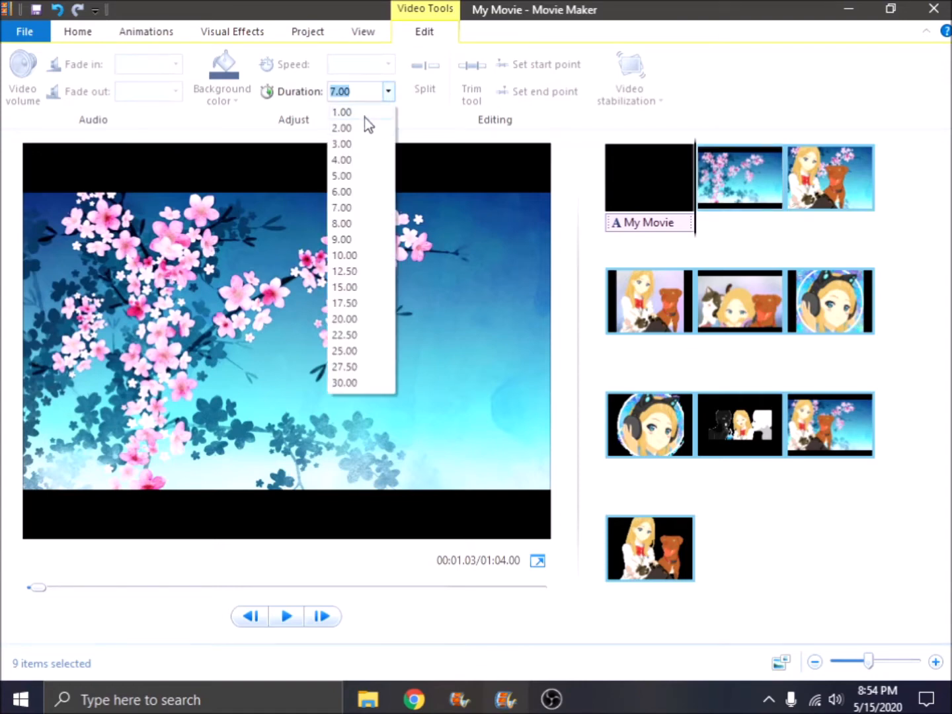
left_click(365, 114)
left_click(734, 192)
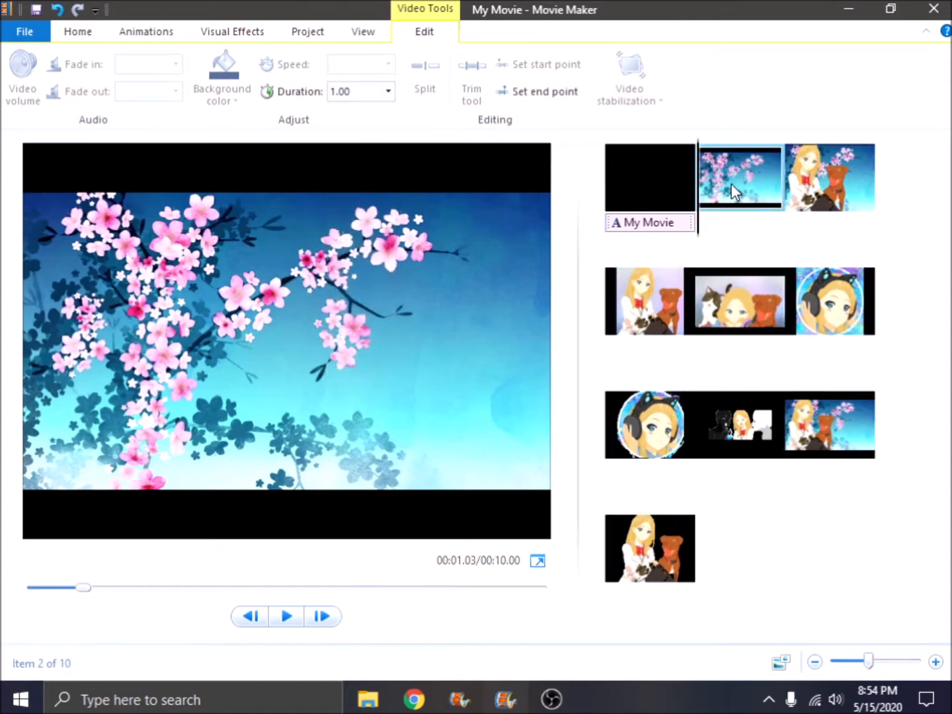
key("space")
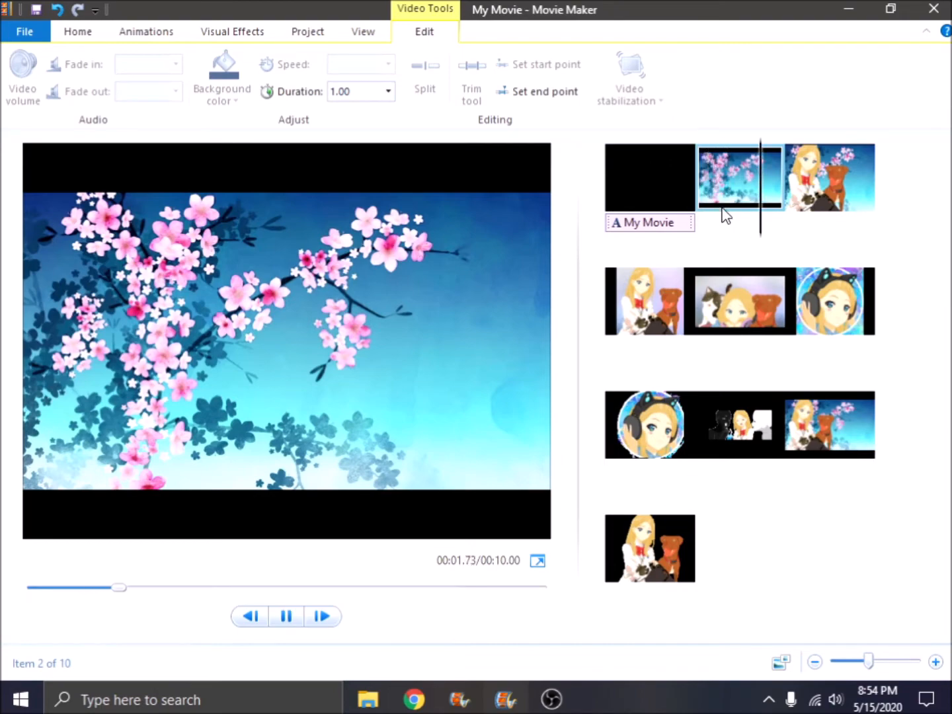
key("space")
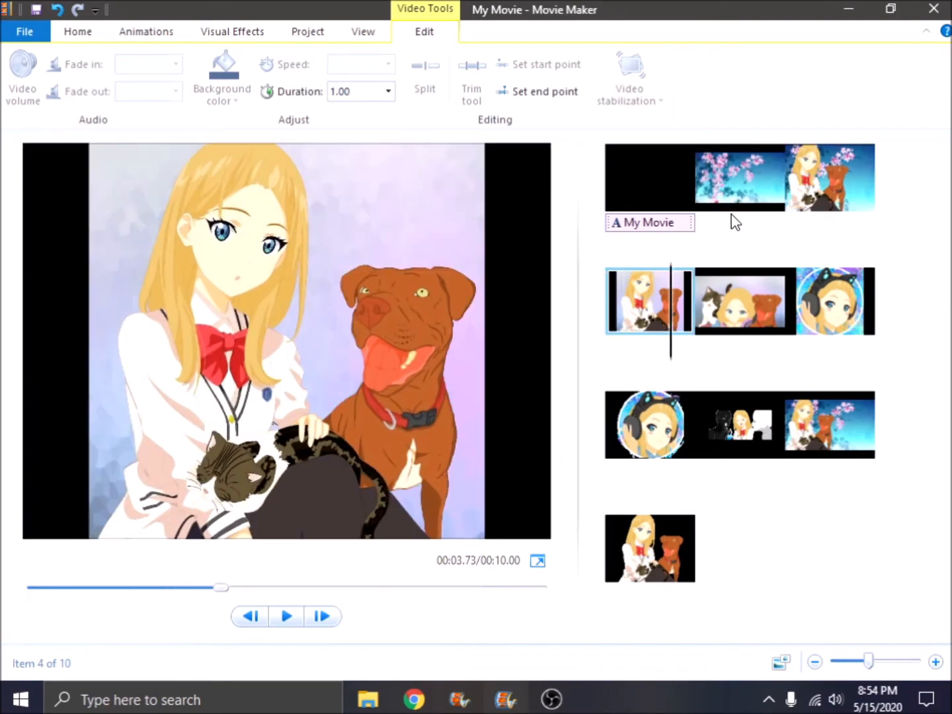
left_click(751, 165)
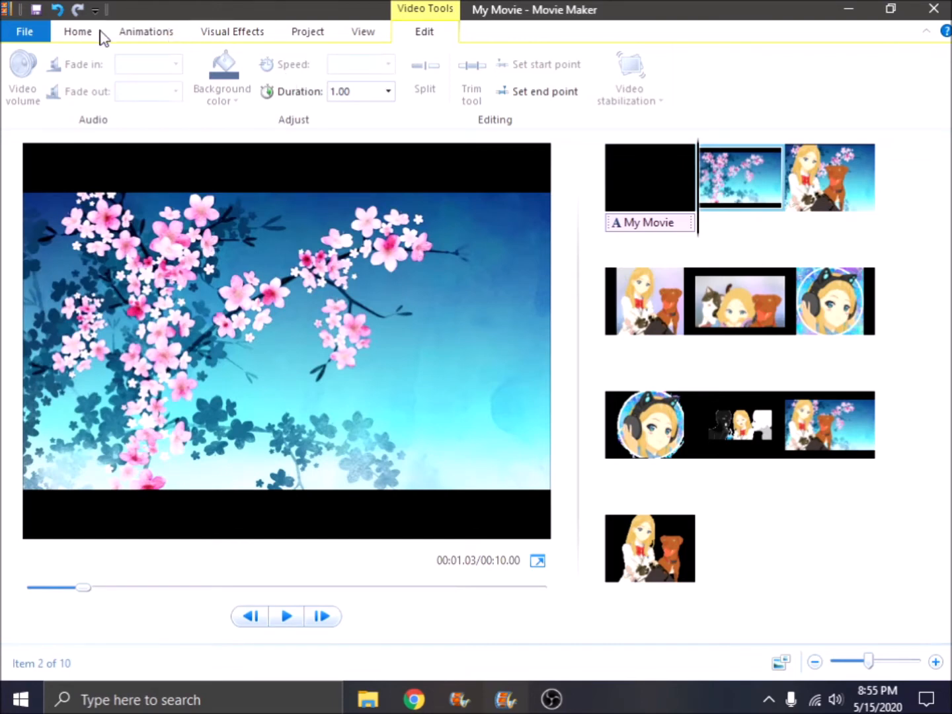
Undo the pictures' duration change and their import, leaving only the title slide
left_click(57, 11)
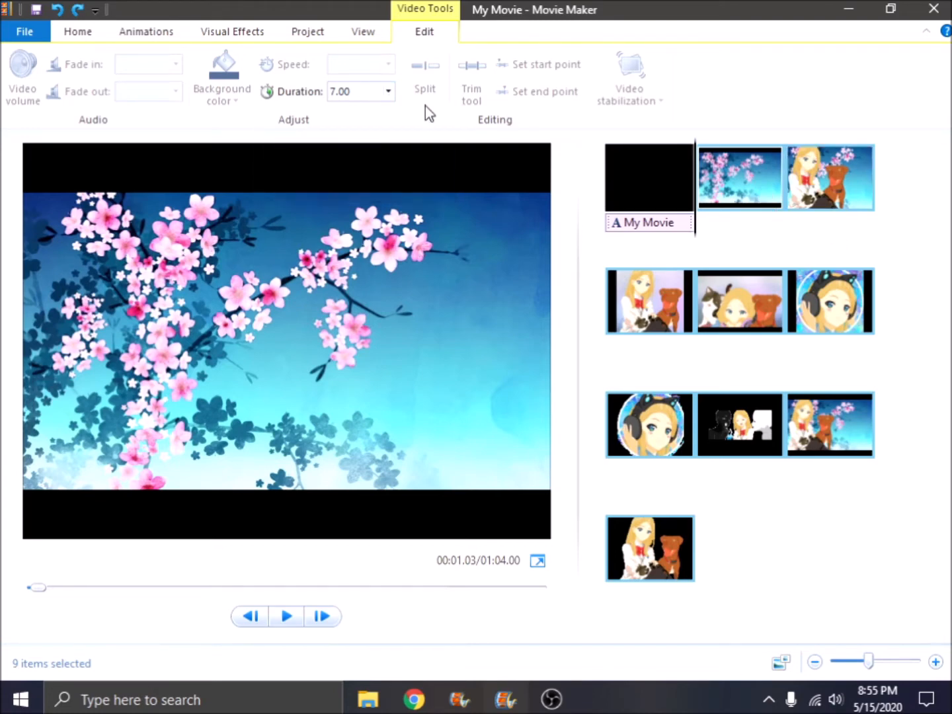
left_click(390, 98)
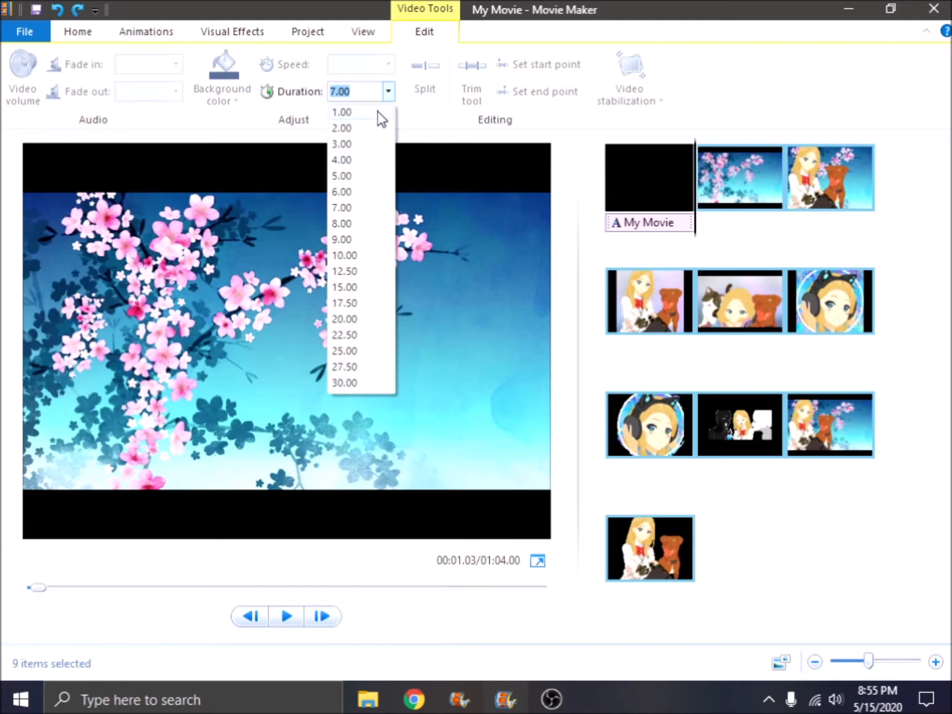
left_click(391, 92)
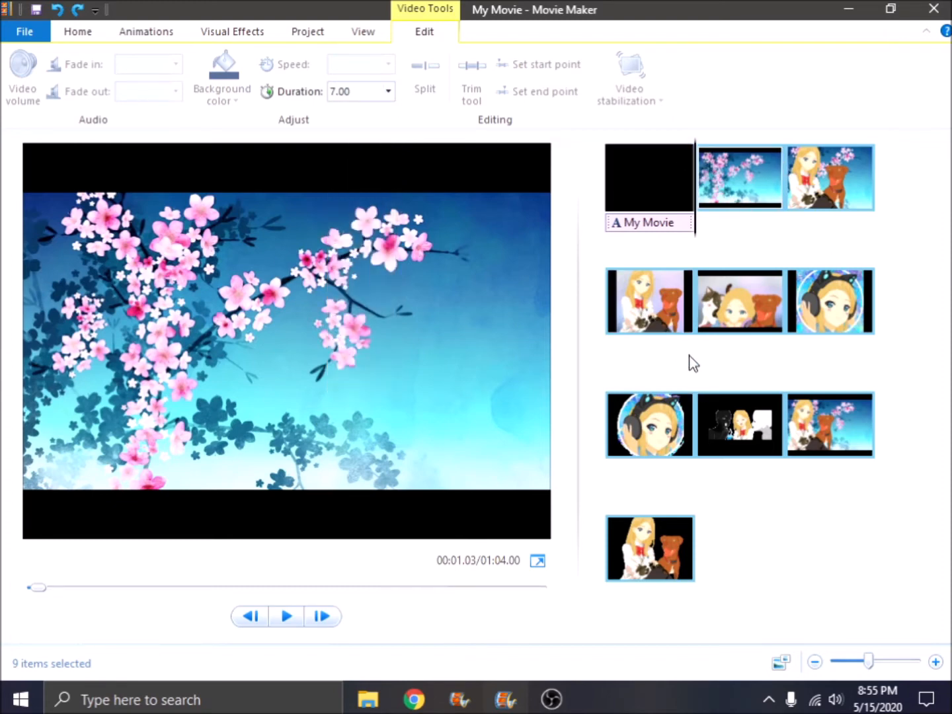
left_click(731, 199)
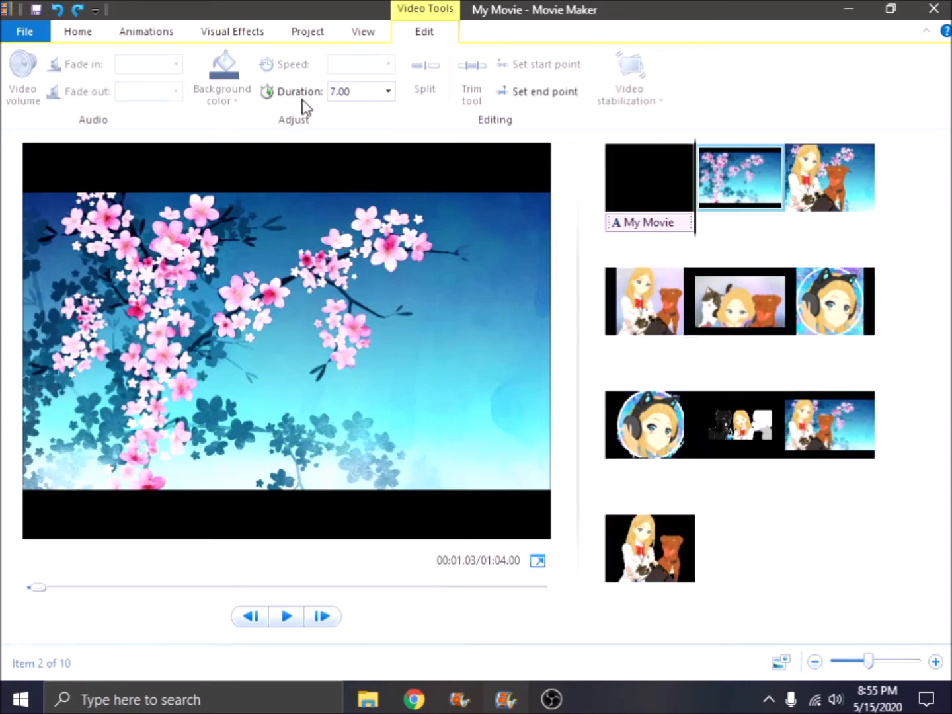
left_click(57, 9)
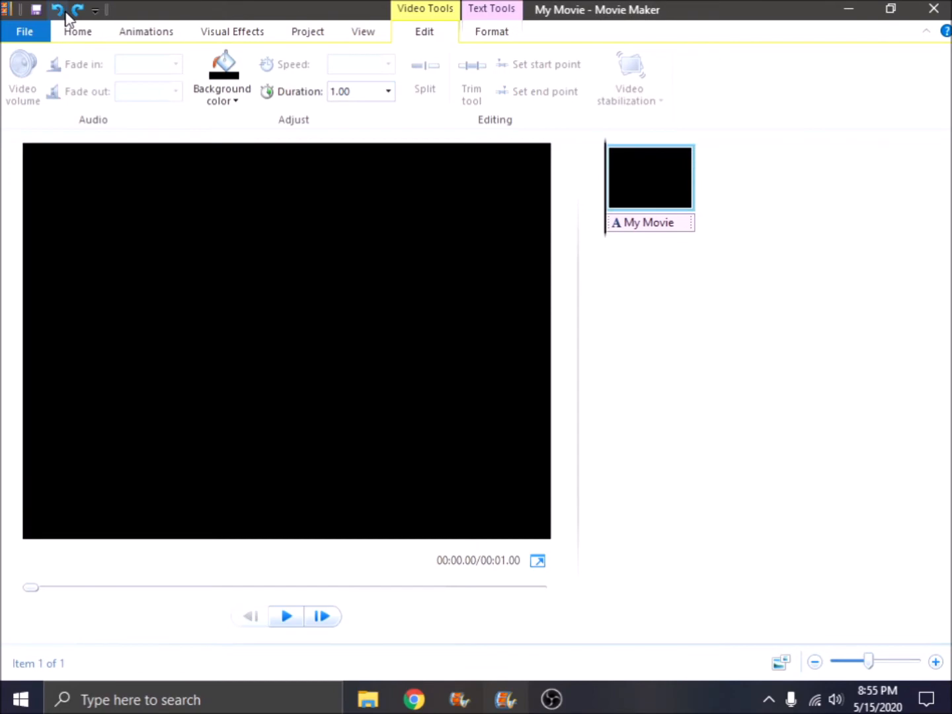
Import every picture from the Saved Pictures folder after the title slide and set their duration to 1.00 second
left_click(78, 31)
left_click(99, 76)
left_click_drag(161, 152, 650, 539)
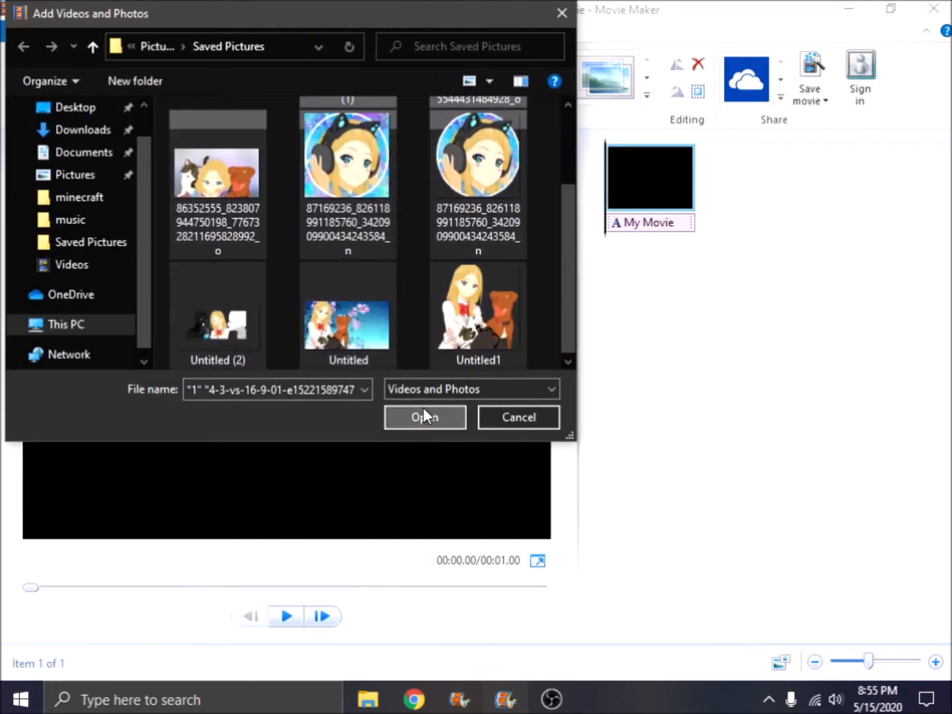
left_click(423, 416)
left_click(424, 31)
left_click(389, 93)
left_click(377, 111)
Apply the Blur transition to all of the imported pictures
left_click(167, 37)
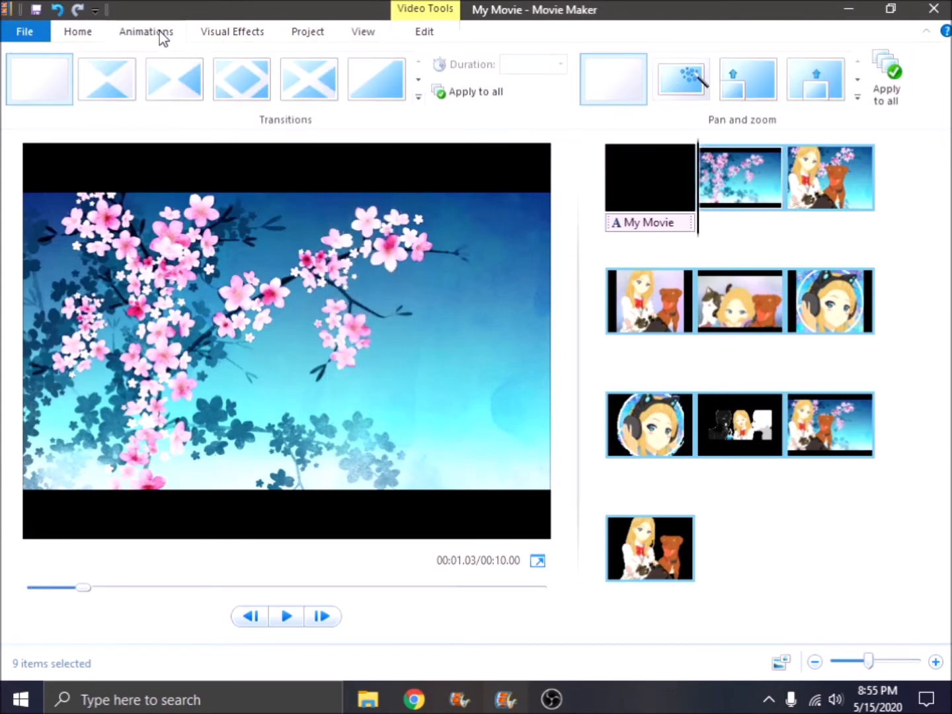
left_click(419, 81)
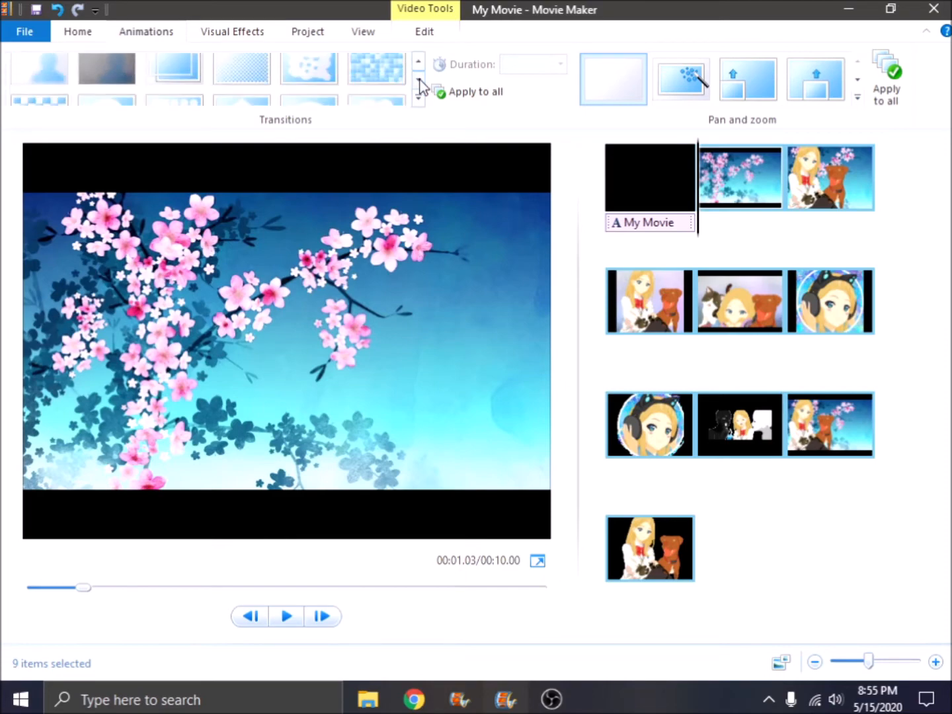
left_click(418, 62)
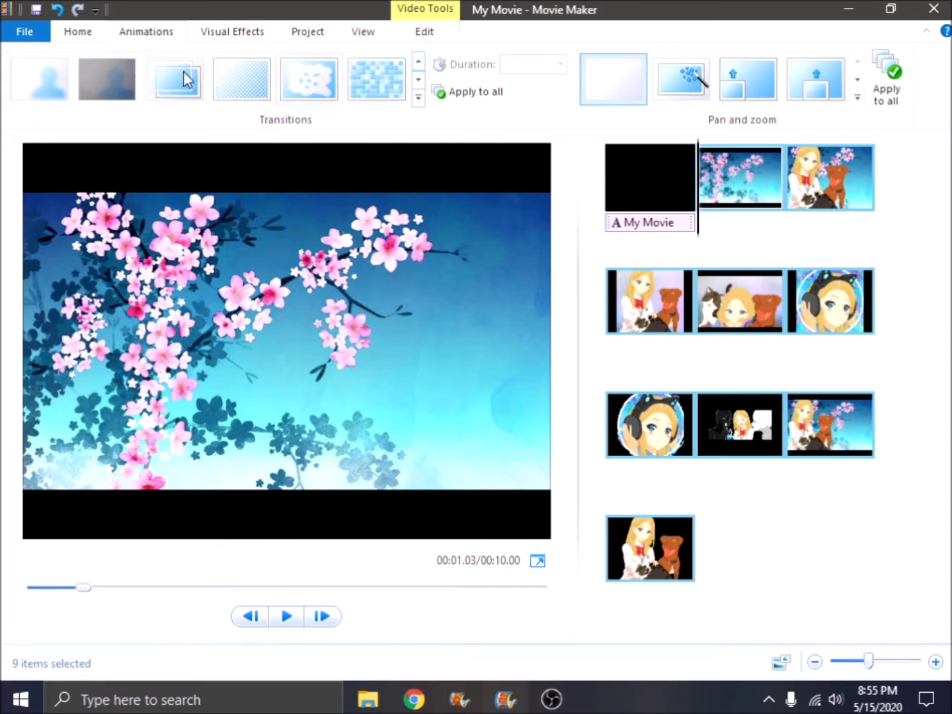
left_click(44, 103)
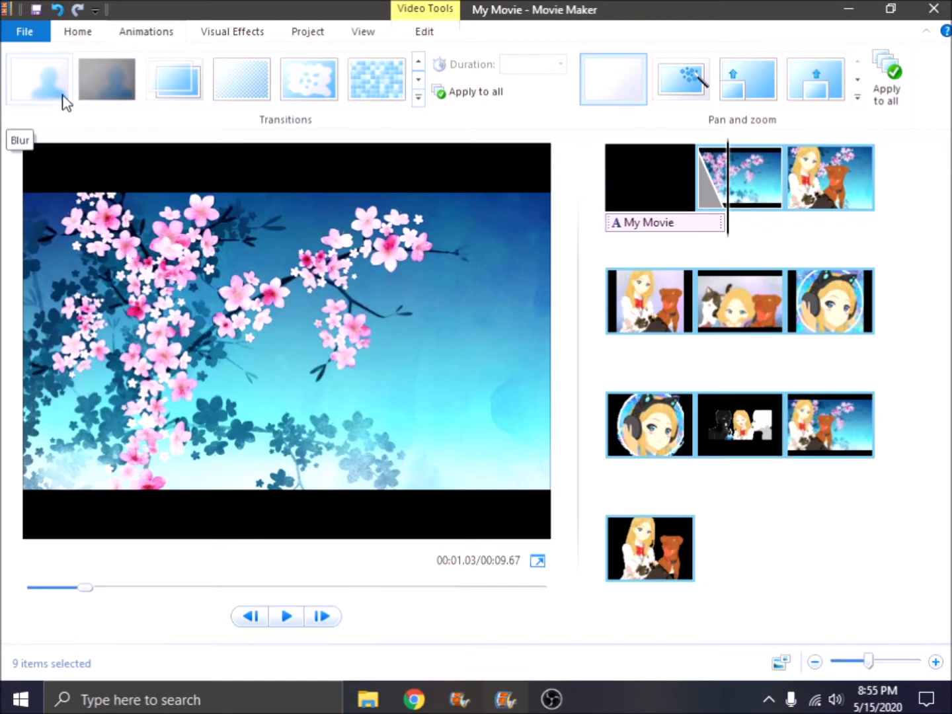
left_click(57, 95)
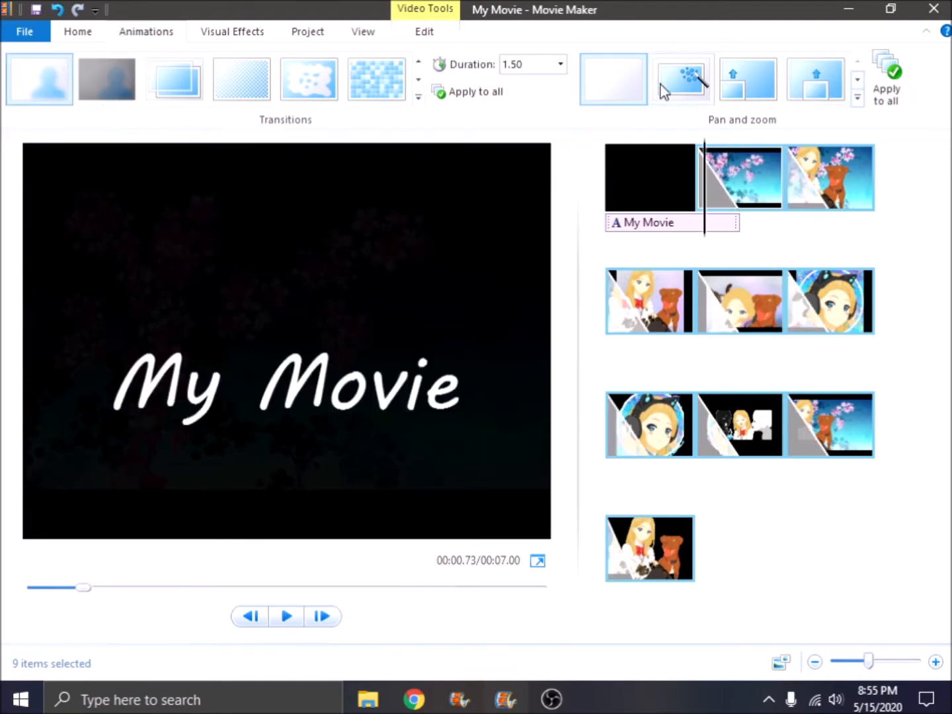
Try the "Zoom in center and rotate right" pan and zoom on the cherry-blossom picture in playback, and undo it
left_click(859, 86)
left_click(858, 86)
left_click(859, 87)
left_click(859, 87)
left_click(858, 62)
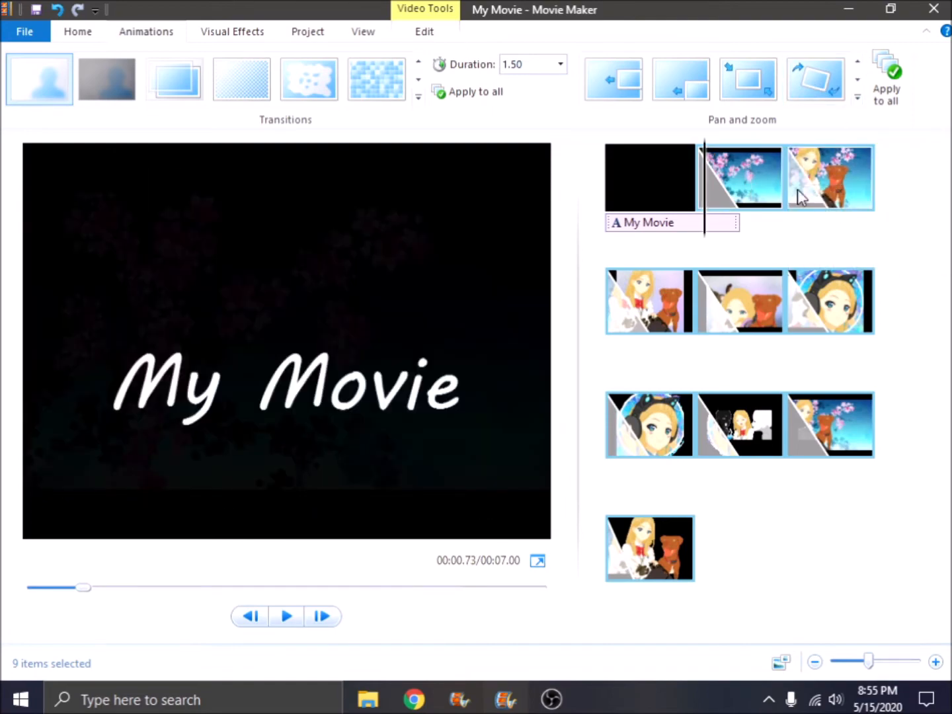
left_click(745, 181)
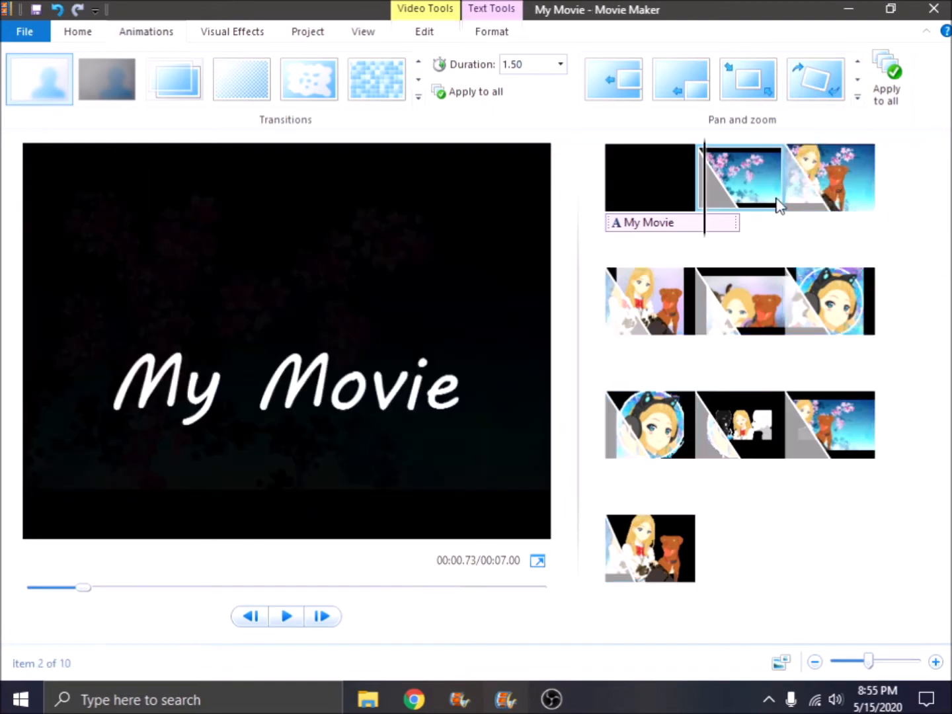
left_click(822, 86)
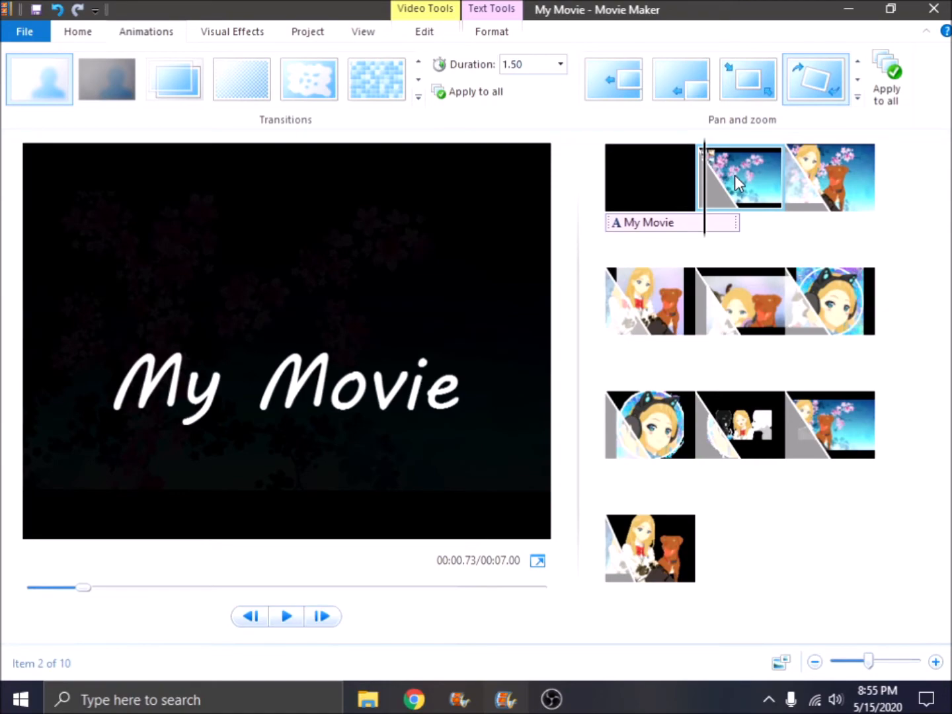
key("space")
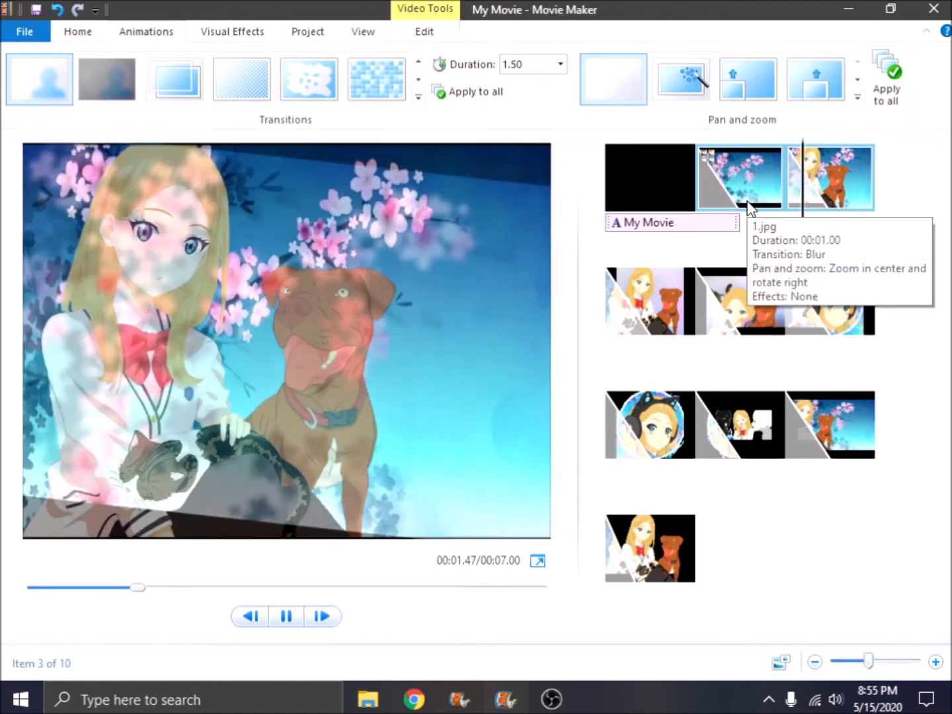
key("space")
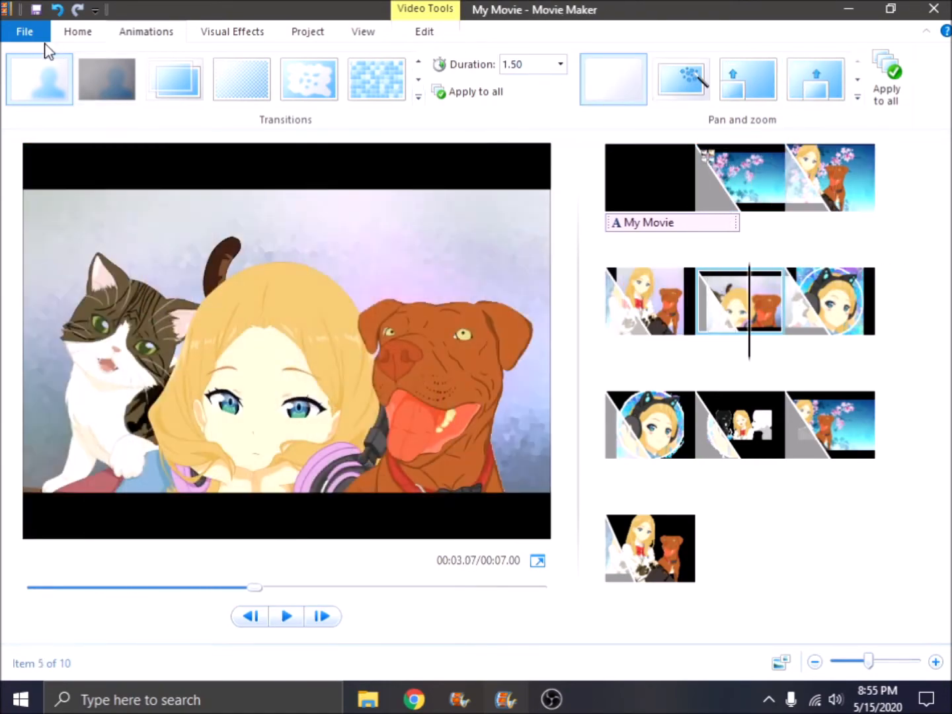
left_click(59, 11)
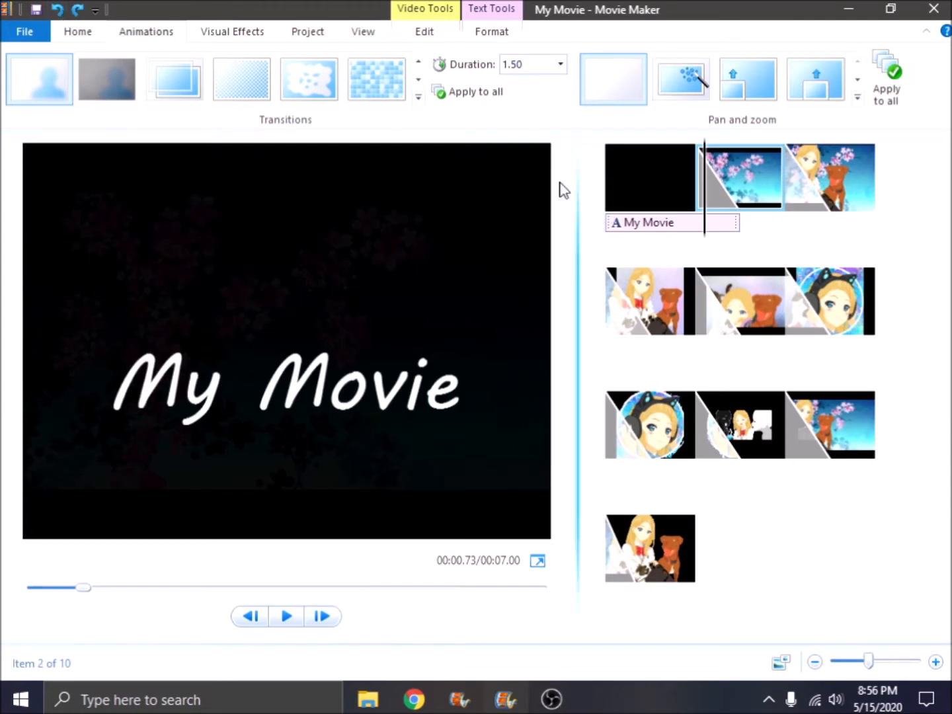
Apply the high-contrast red-and-yellow visual effect to the cherry-blossom picture and look through the remaining visual effects
left_click(231, 32)
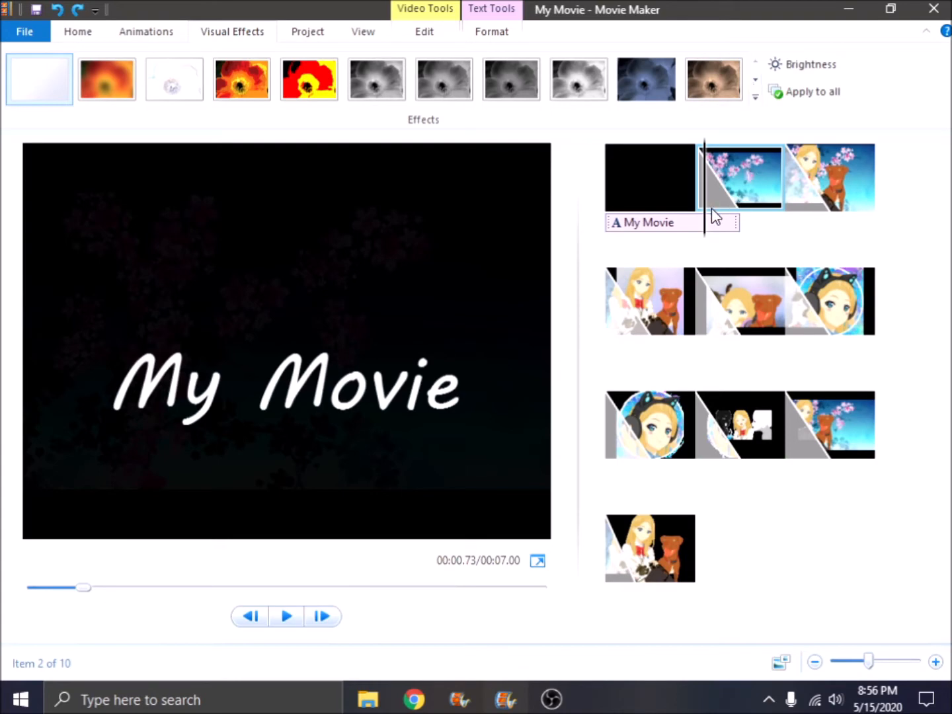
left_click_drag(706, 216, 753, 221)
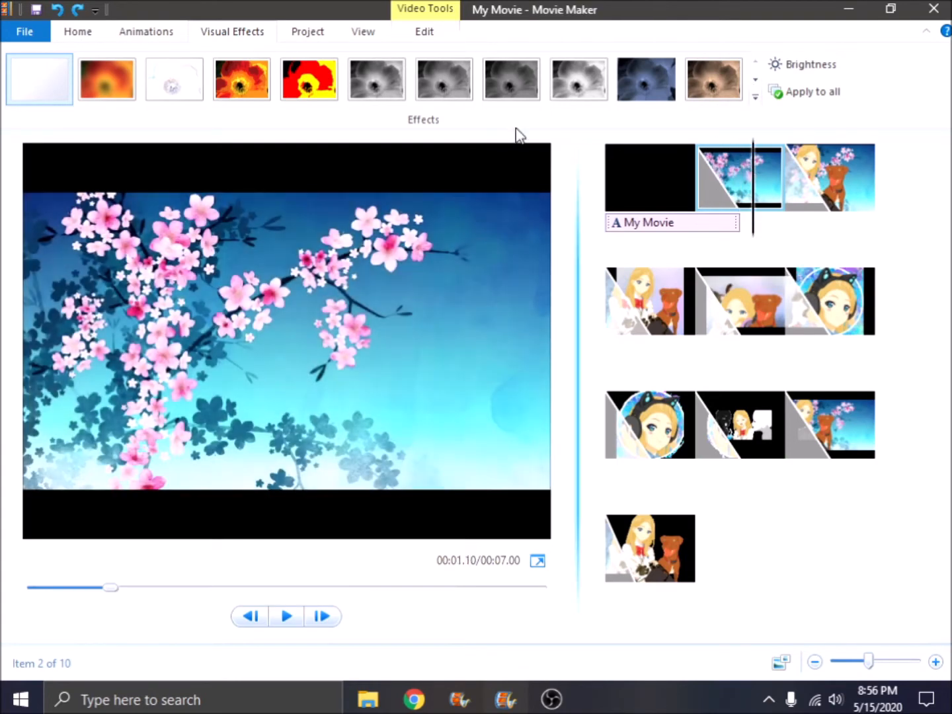
left_click(320, 92)
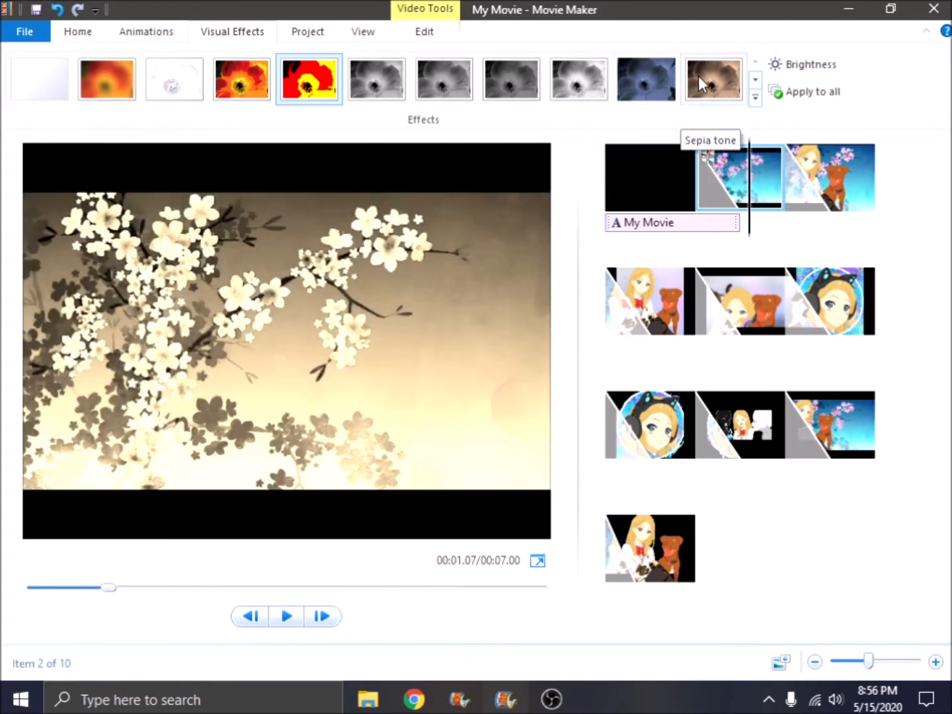
left_click(754, 80)
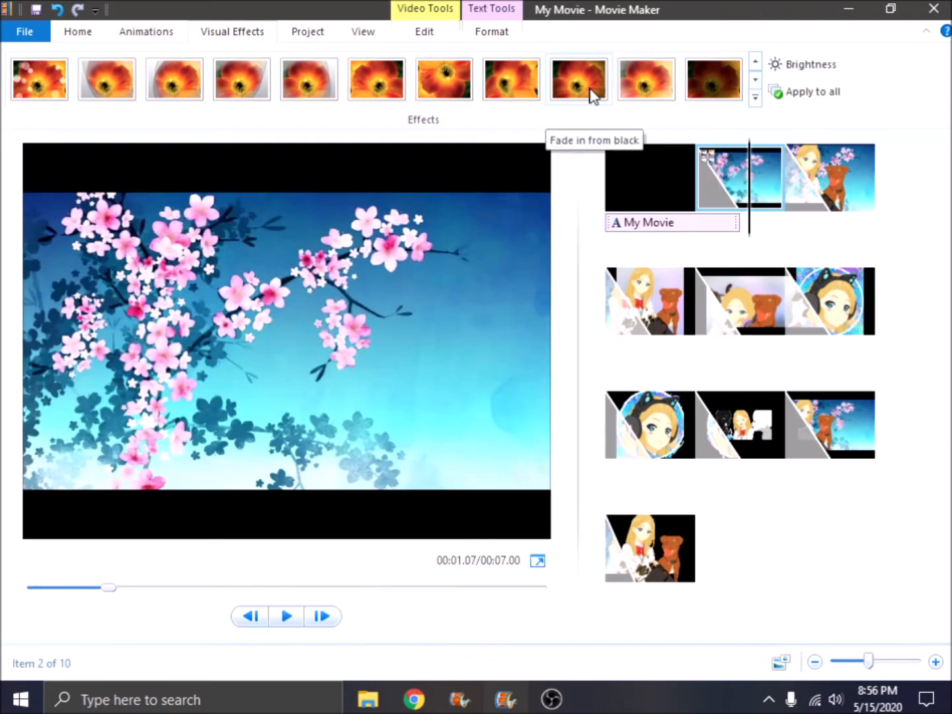
left_click(755, 80)
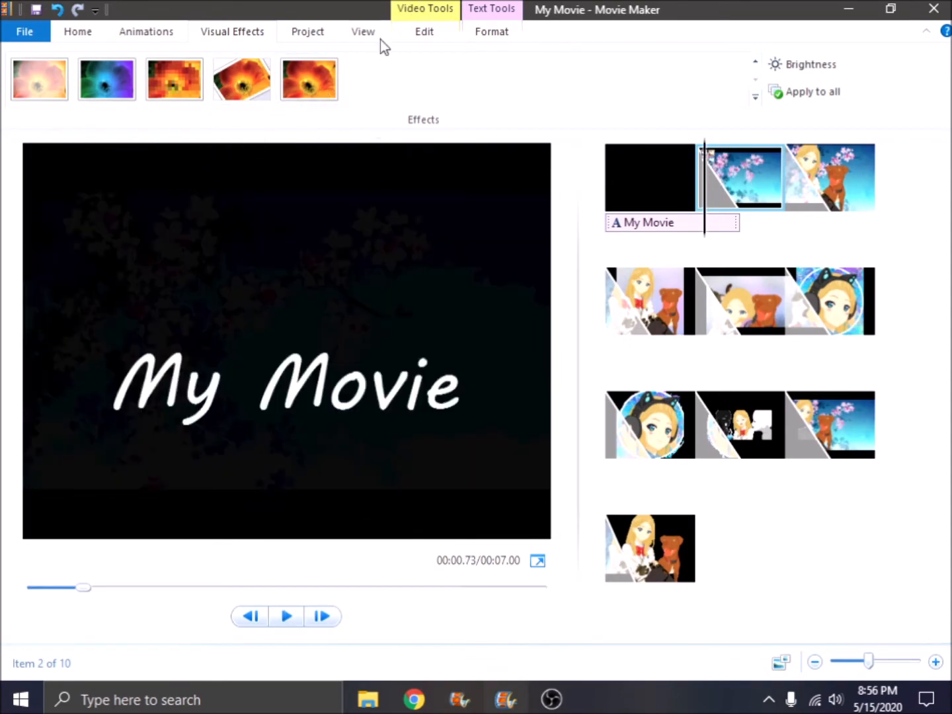
Delete all the pictures and the title slide from the project
left_click(78, 31)
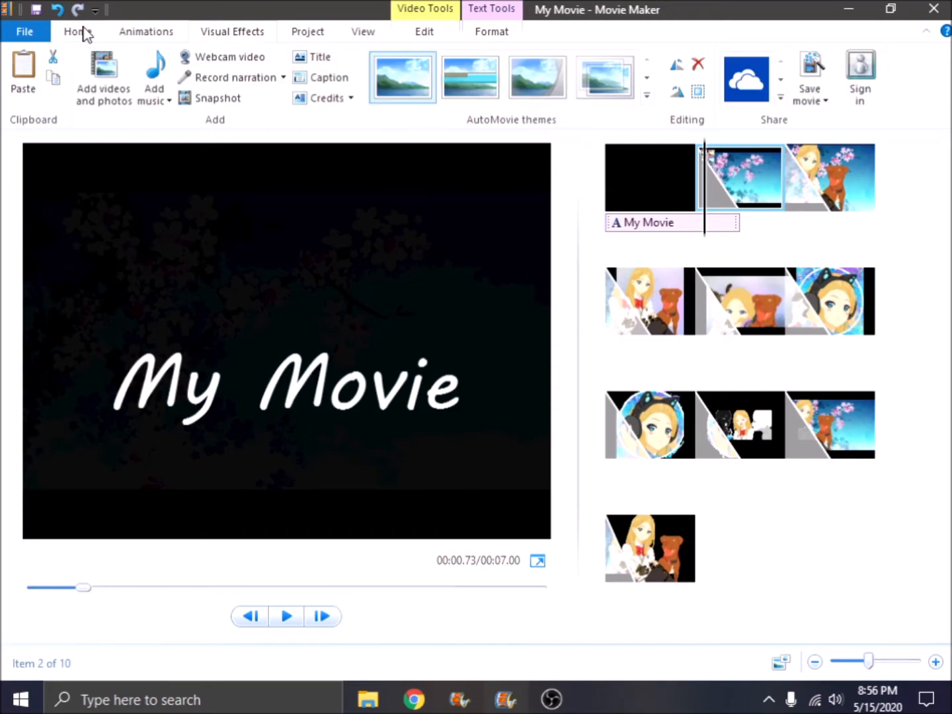
left_click(659, 536)
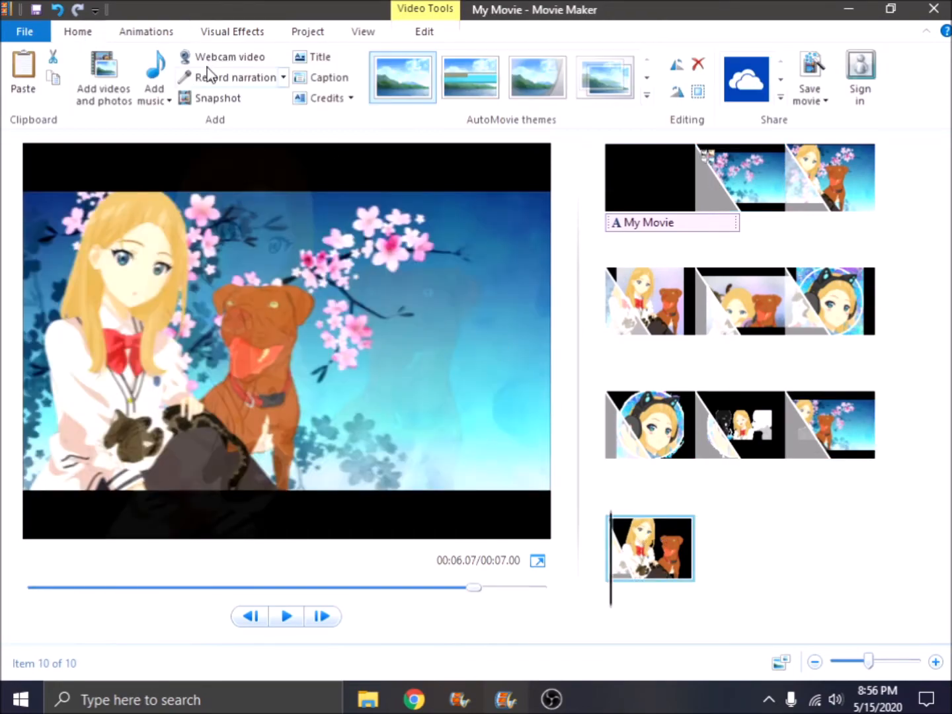
left_click(697, 64)
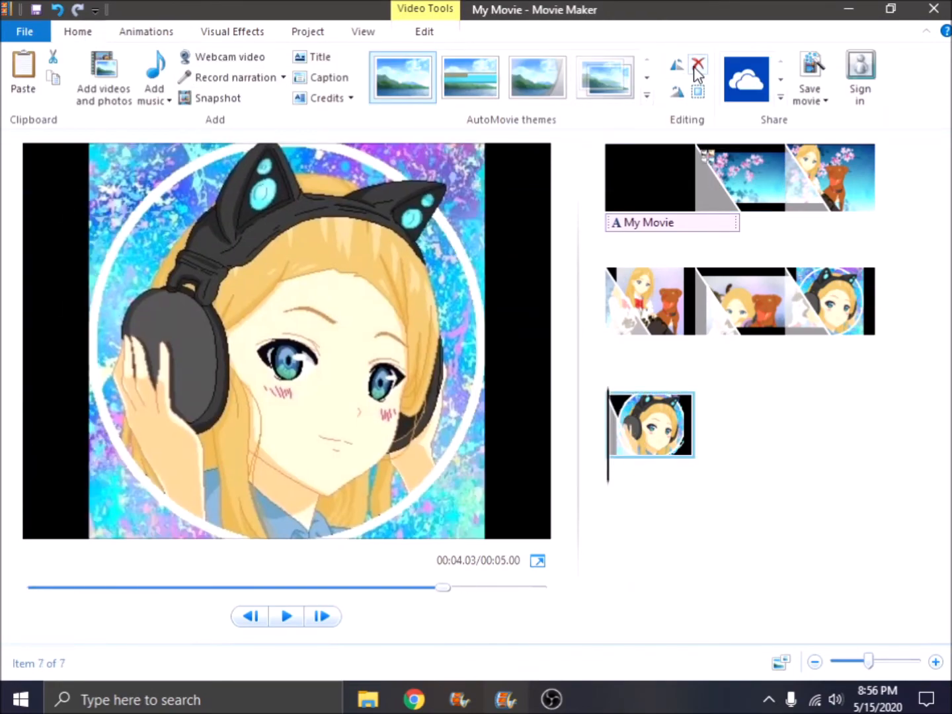
left_click(697, 65)
left_click(697, 65)
left_click(697, 65)
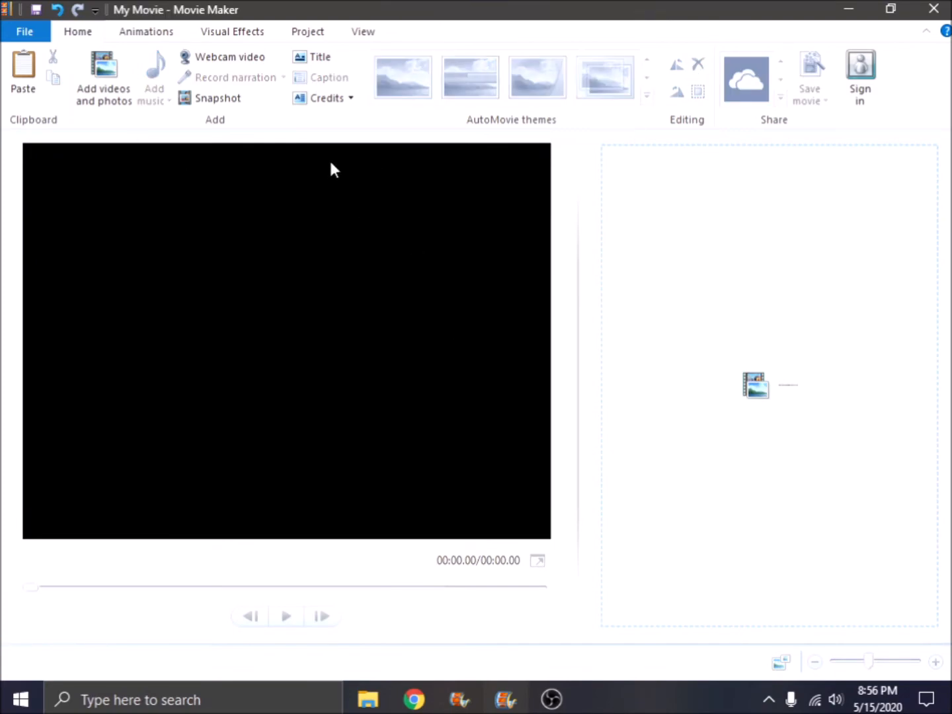
Add a new title slide and remove its "My Movie" caption, keeping the blank black clip
left_click(318, 62)
right_click(626, 231)
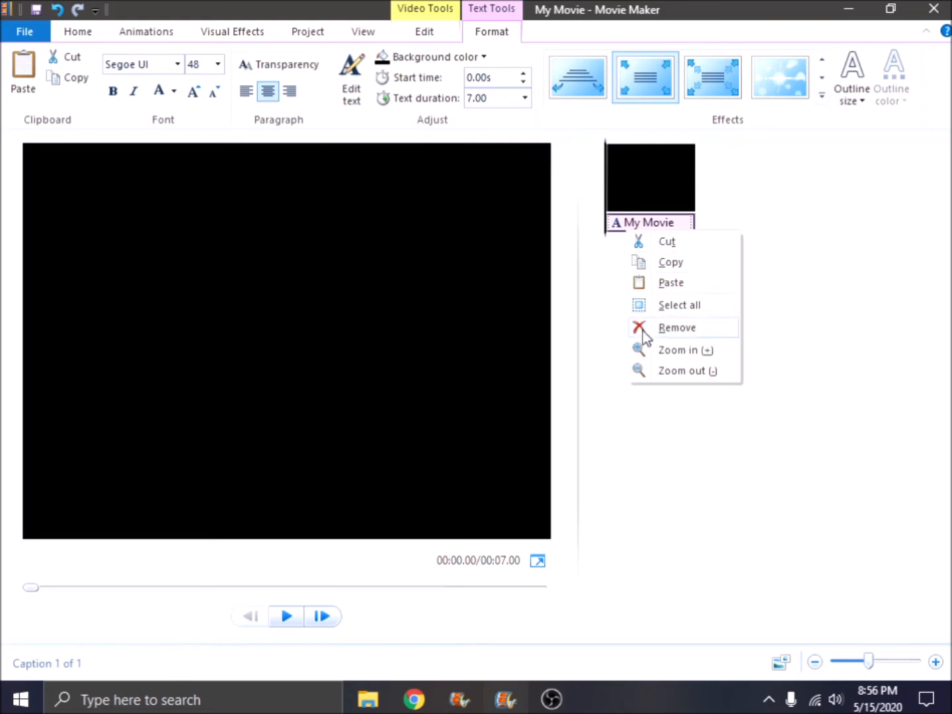
left_click(675, 327)
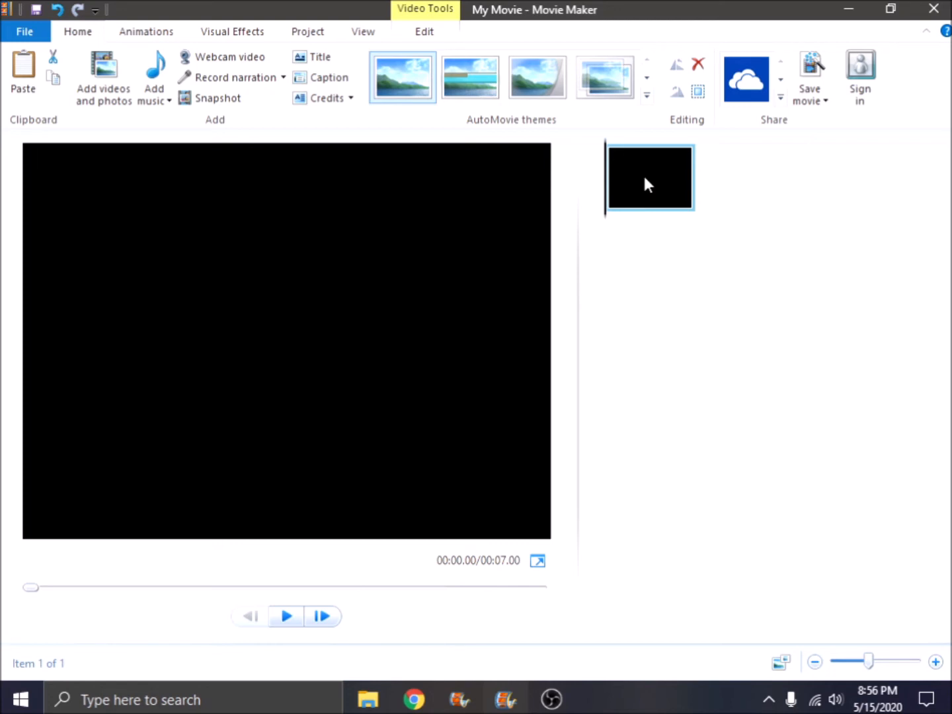
Set the duration of the blank black clip to 1.00 second
left_click(424, 32)
left_click(391, 94)
left_click(370, 115)
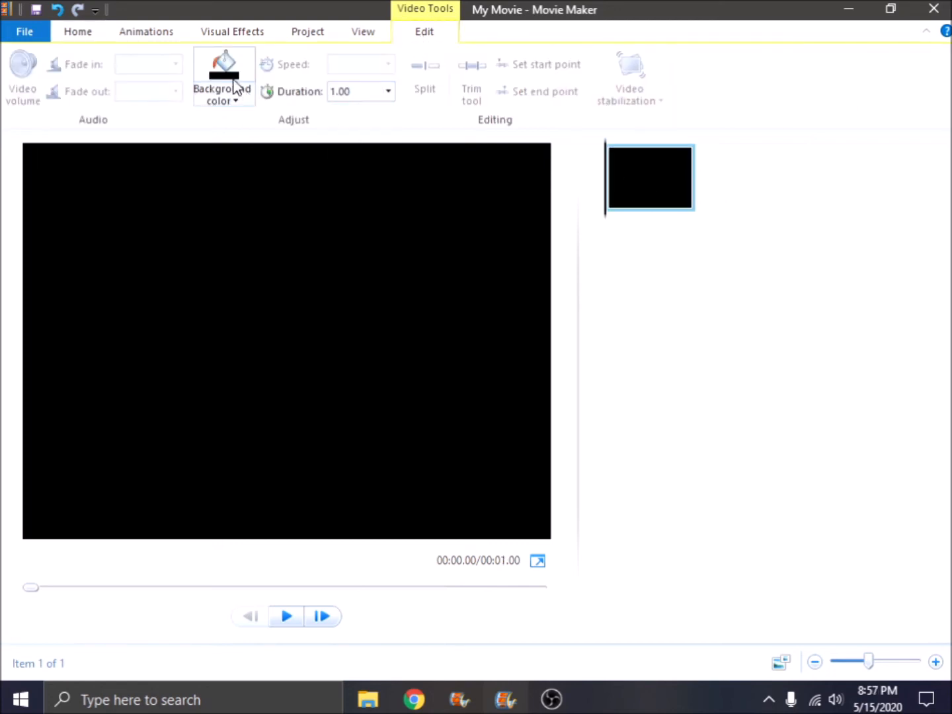
left_click(78, 31)
left_click(103, 98)
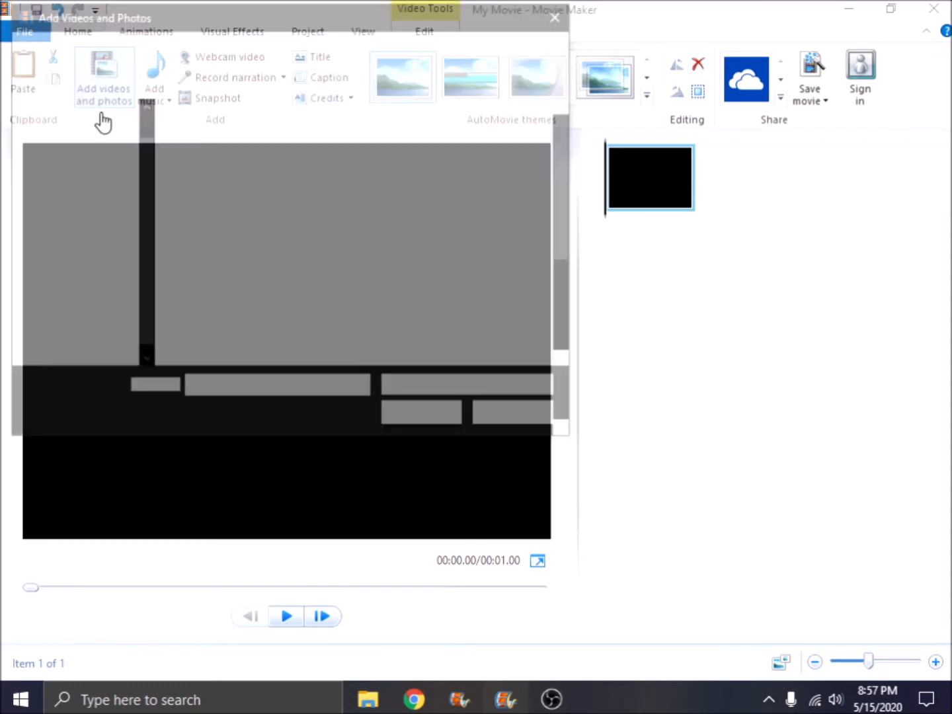
left_click(98, 263)
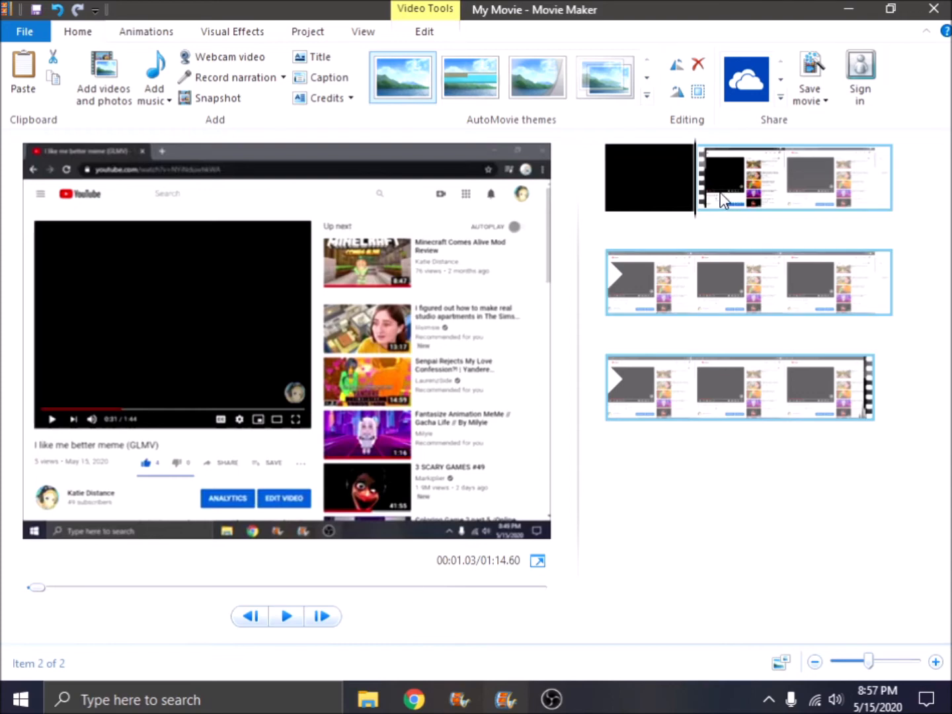
Apply the Blur transition between the black clip and the imported video, and play the transition back
left_click(173, 37)
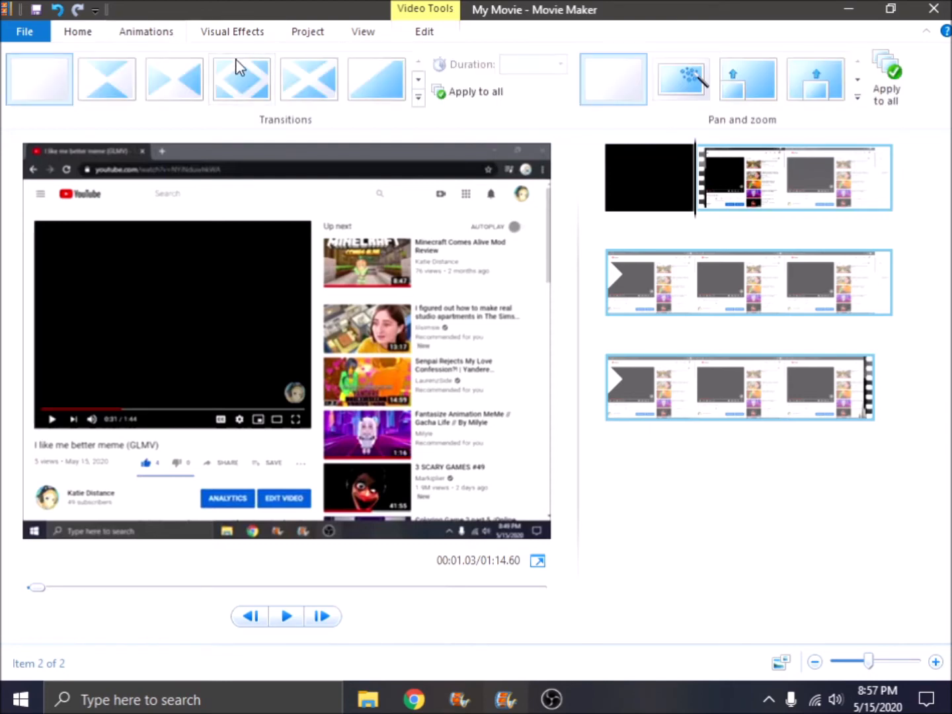
left_click(418, 85)
left_click(417, 85)
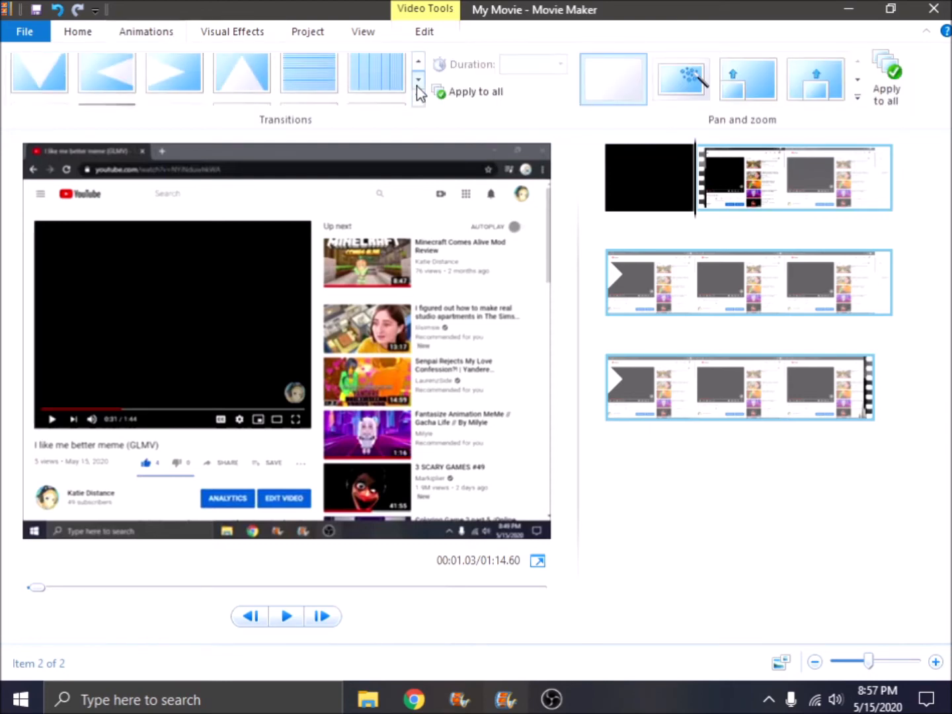
left_click(418, 85)
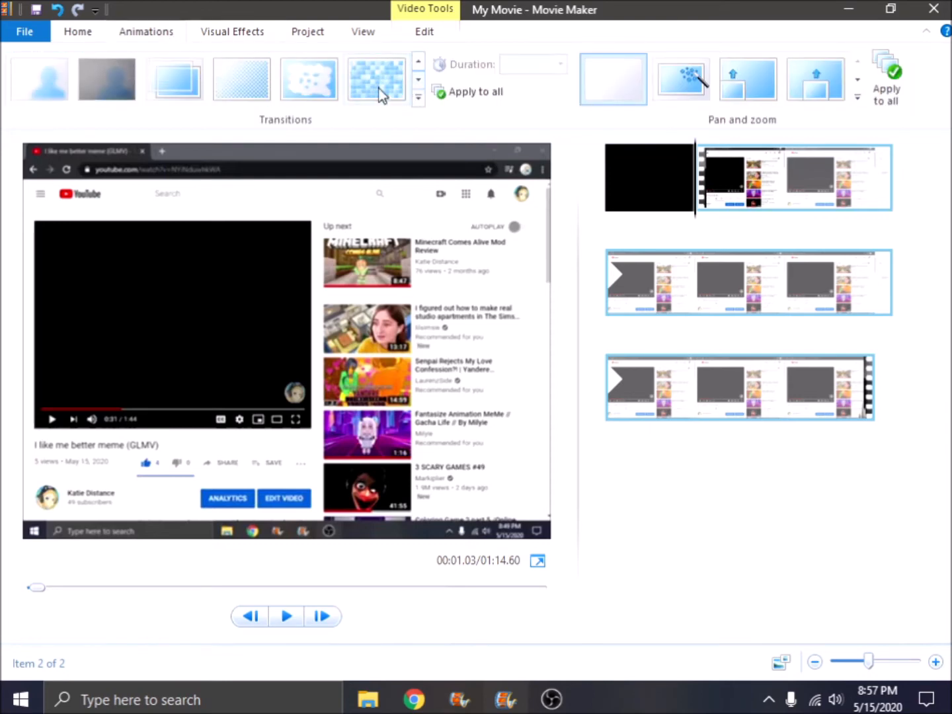
left_click(28, 100)
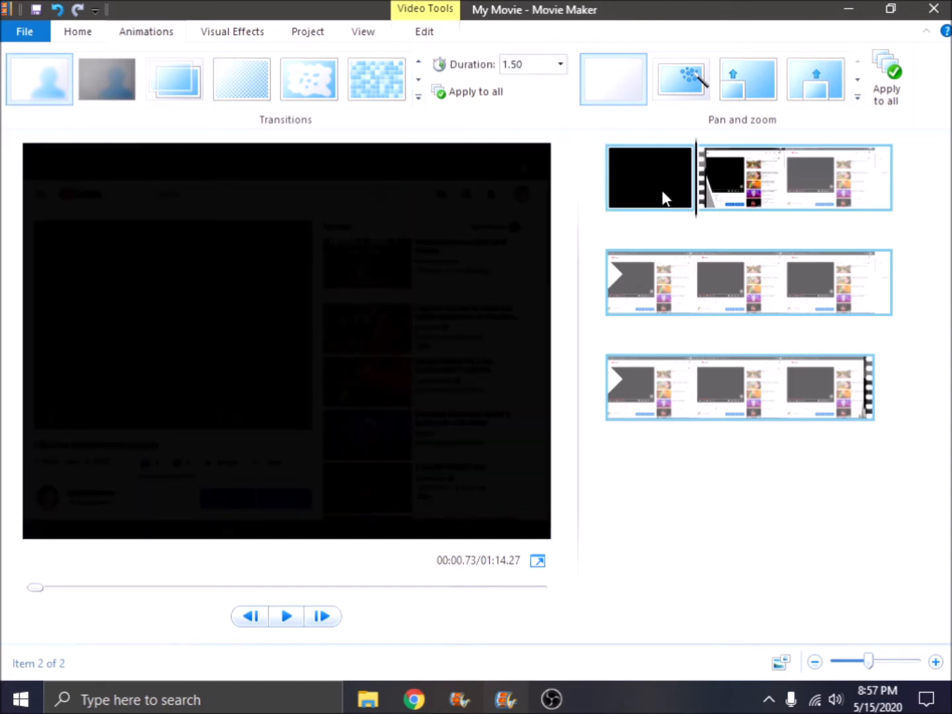
left_click(662, 189)
key("space")
key("space")
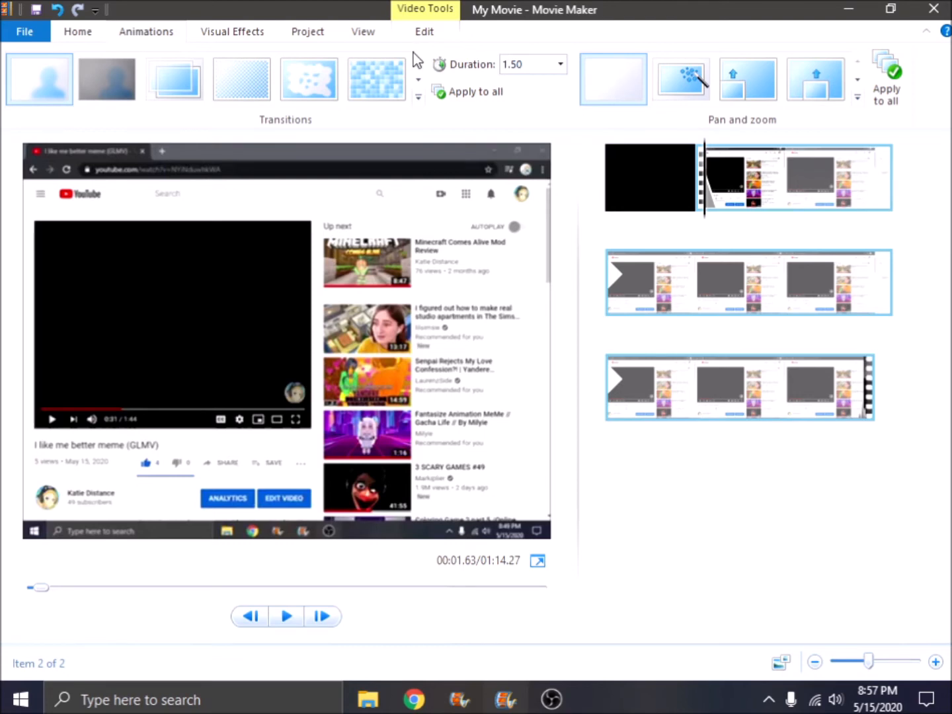
Lower the imported video's volume to mute and return it to the middle level
left_click(730, 193)
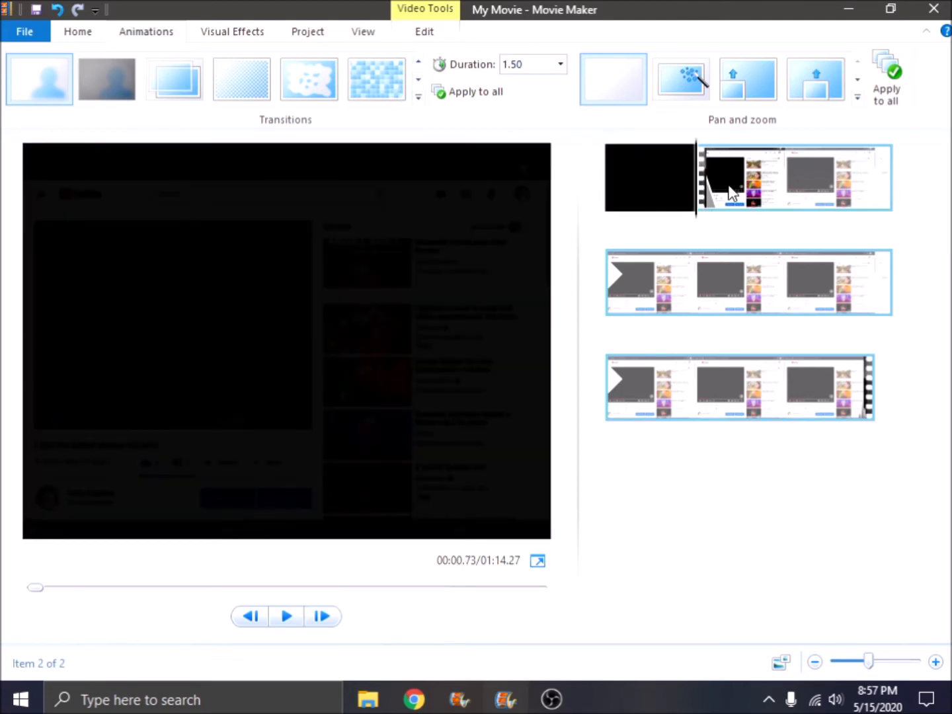
double_click(730, 193)
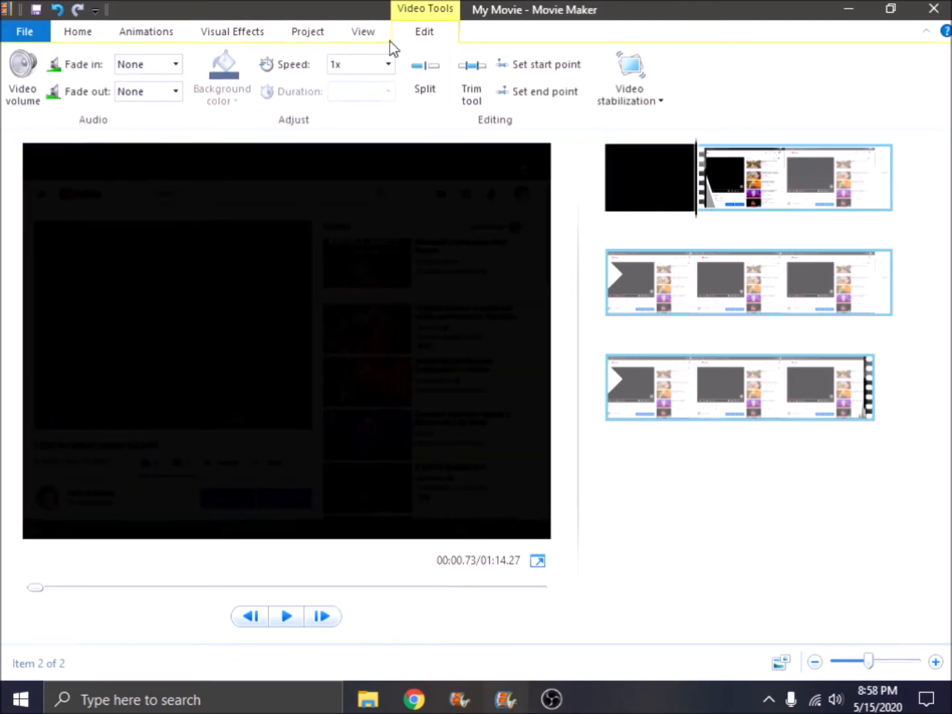
left_click(22, 79)
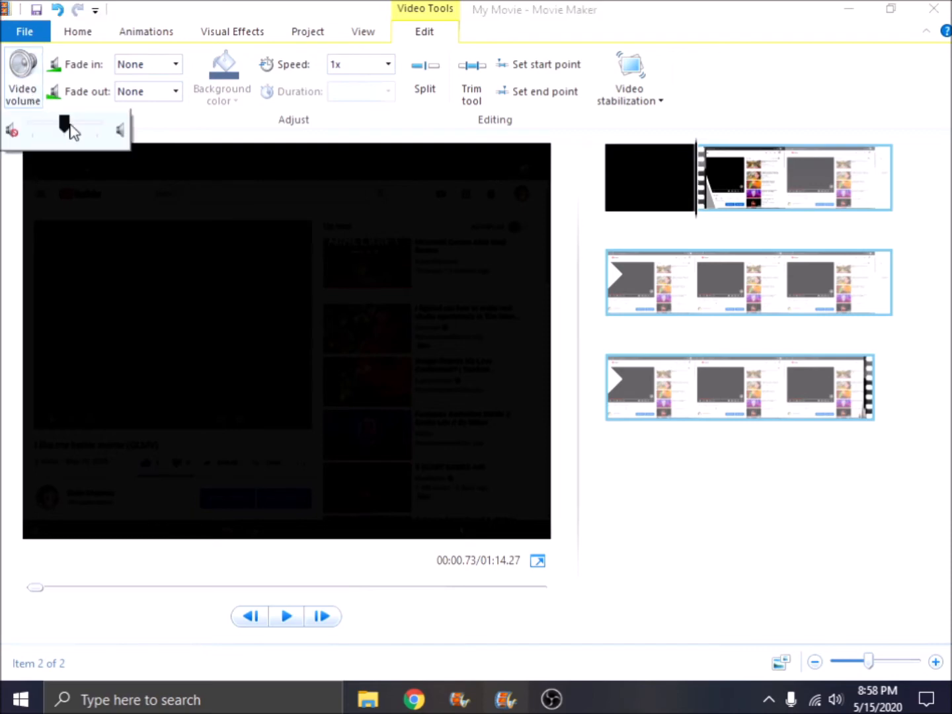
left_click_drag(67, 128, 17, 131)
left_click_drag(51, 143, 63, 140)
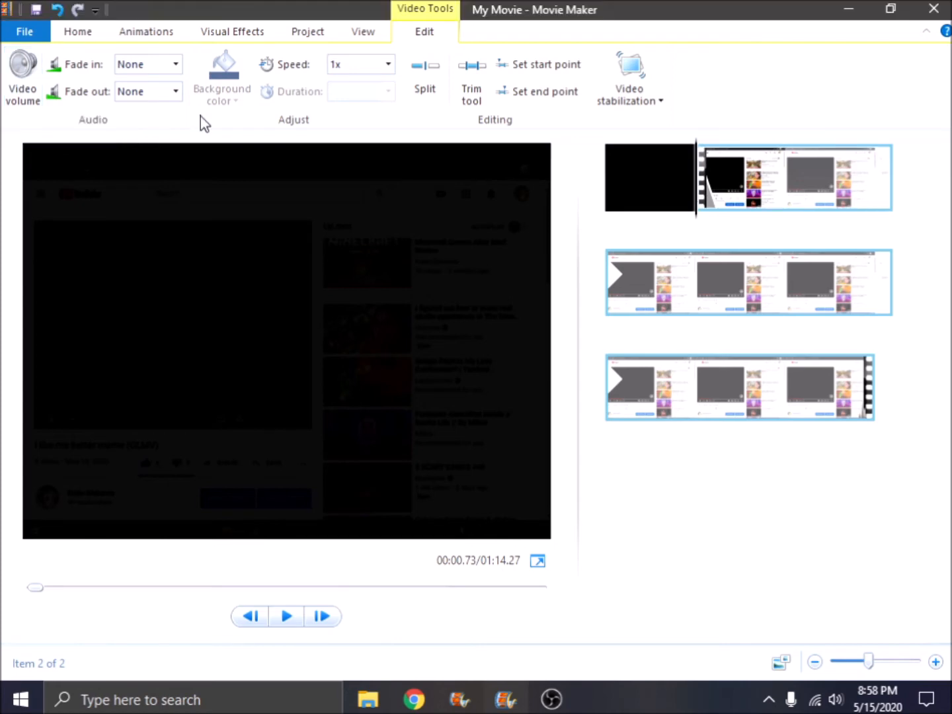
Look through the audio fade-in, fade-out and playback speed options for the imported video
left_click(176, 64)
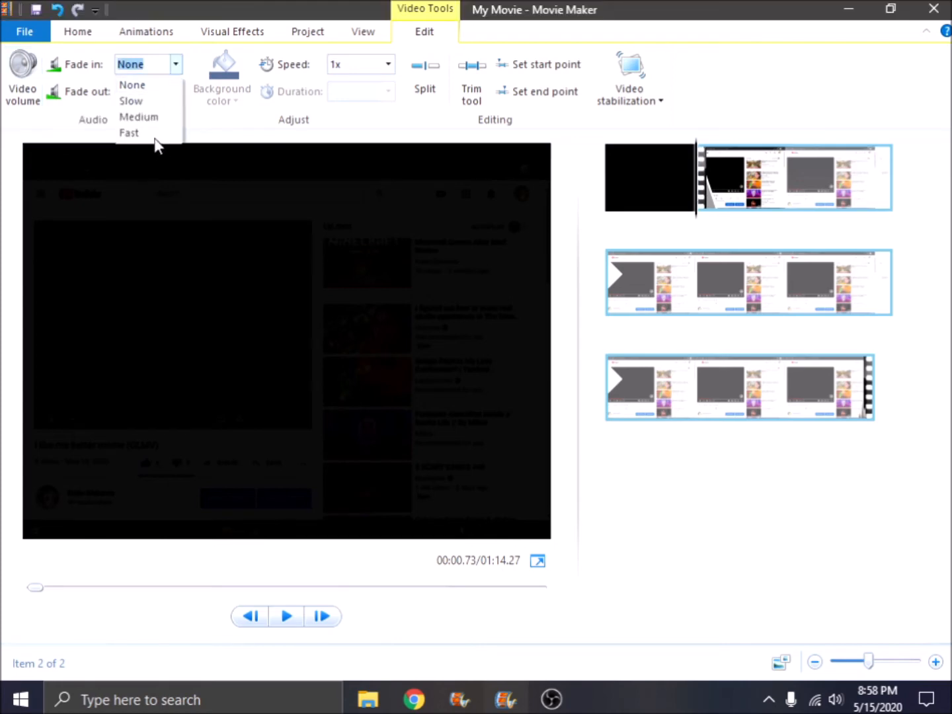
left_click(198, 126)
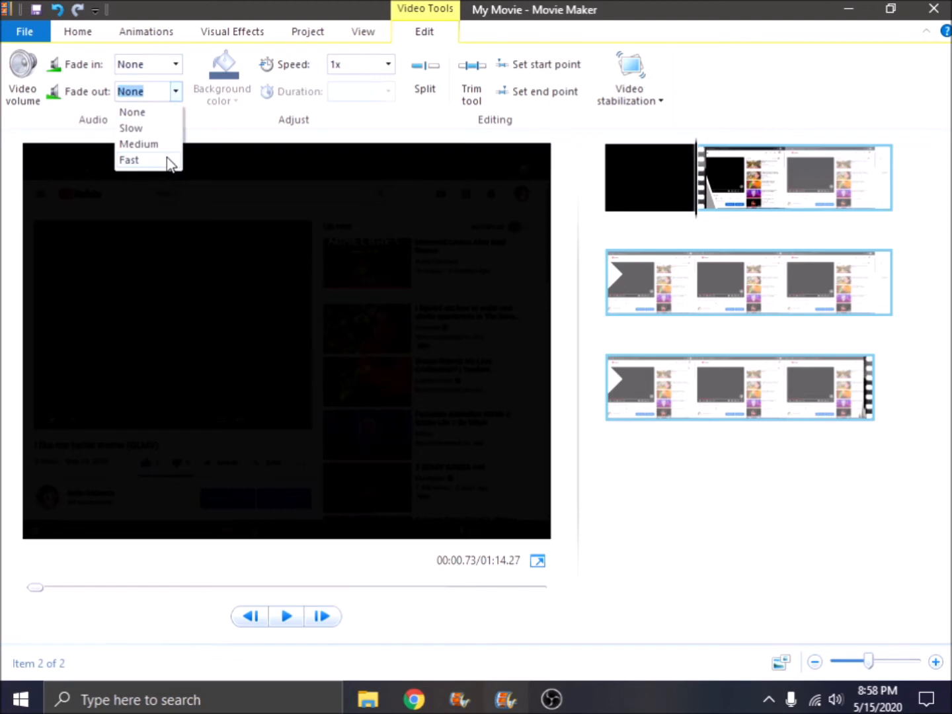
left_click(244, 111)
left_click(387, 64)
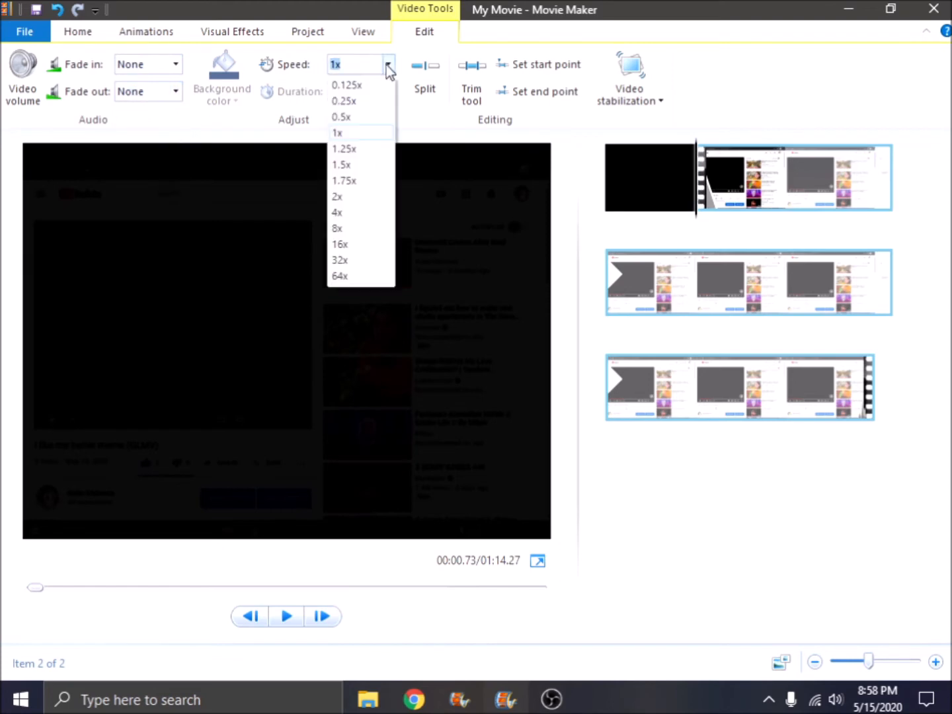
left_click(423, 124)
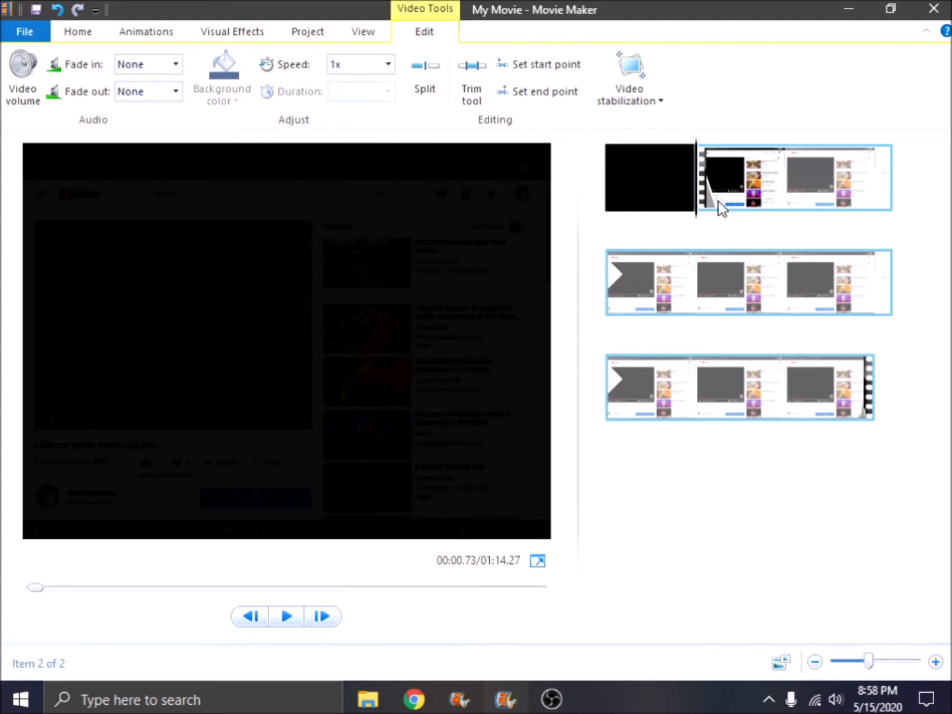
Split the imported video at about 11.03 seconds on the timeline
left_click_drag(697, 214, 799, 235)
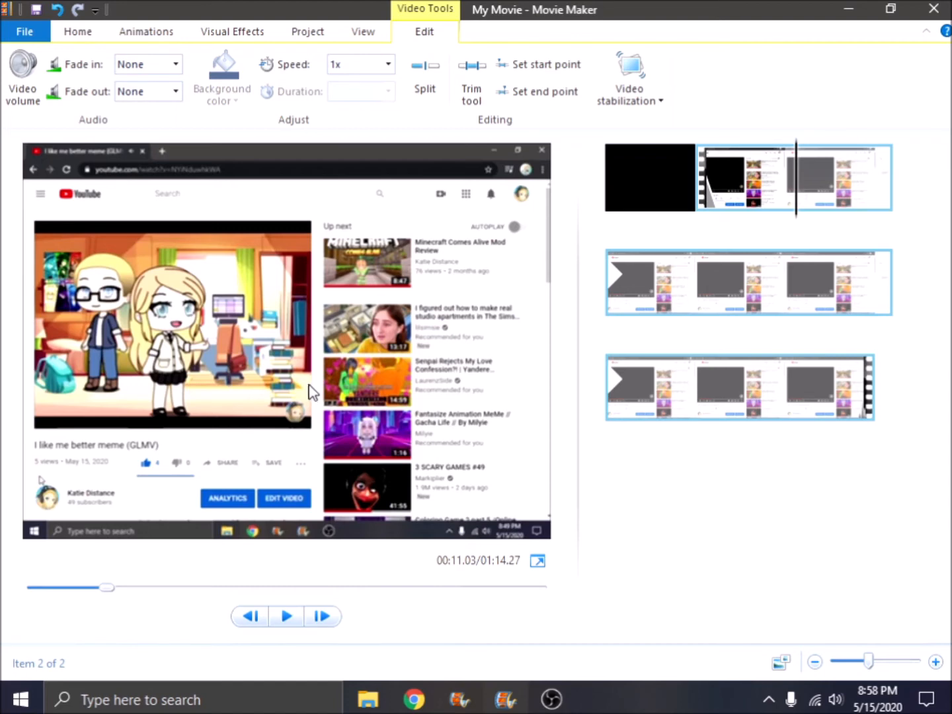
right_click(795, 199)
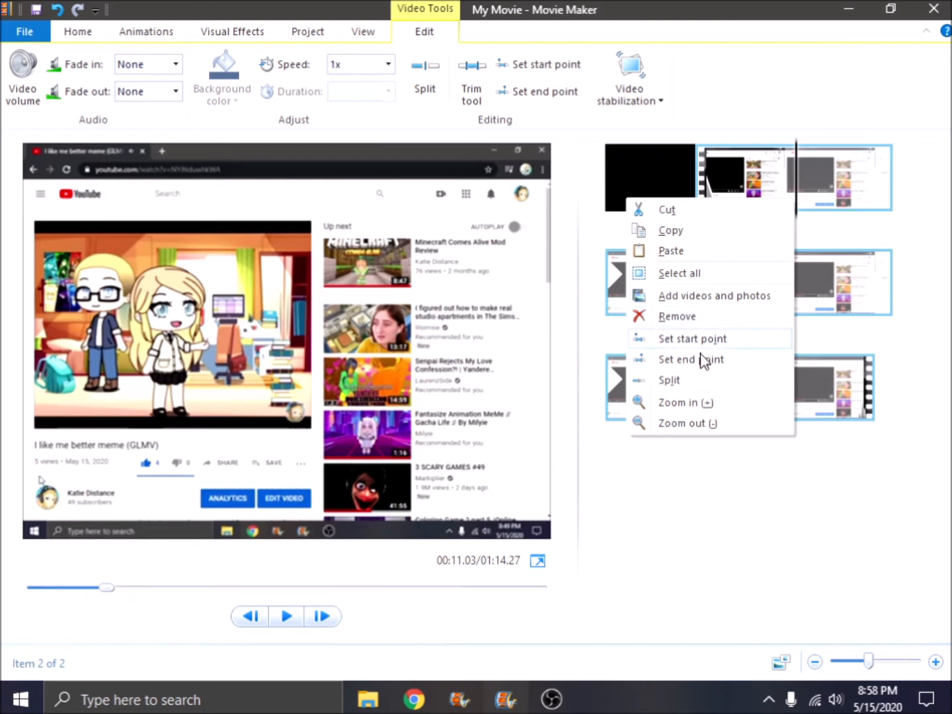
left_click(690, 384)
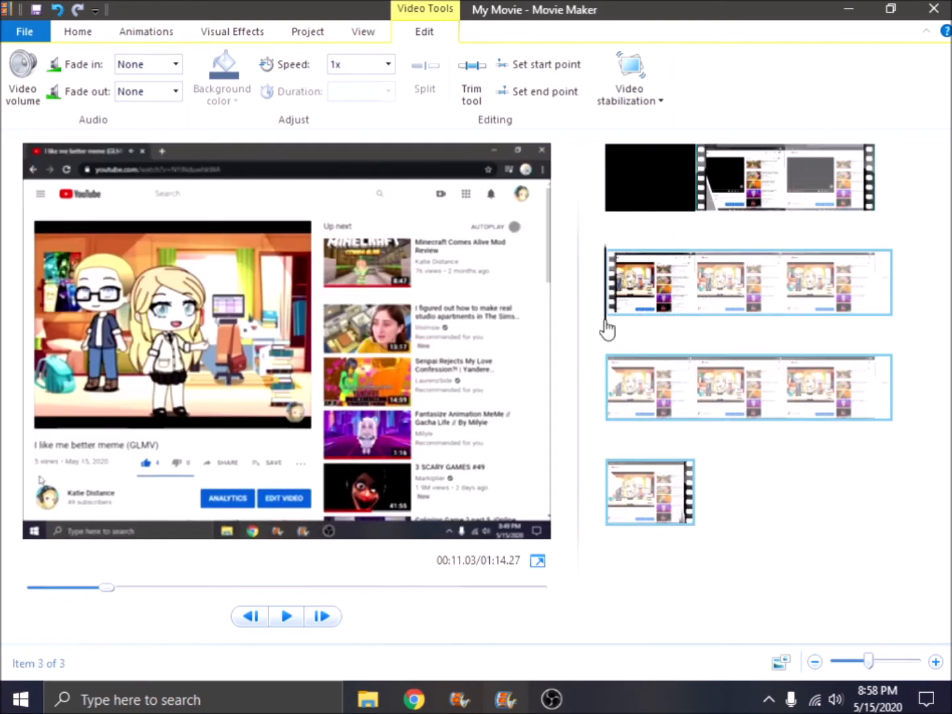
Split the second part of the video at about 18.93 seconds and remove the section between the two splits
left_click_drag(606, 330, 684, 334)
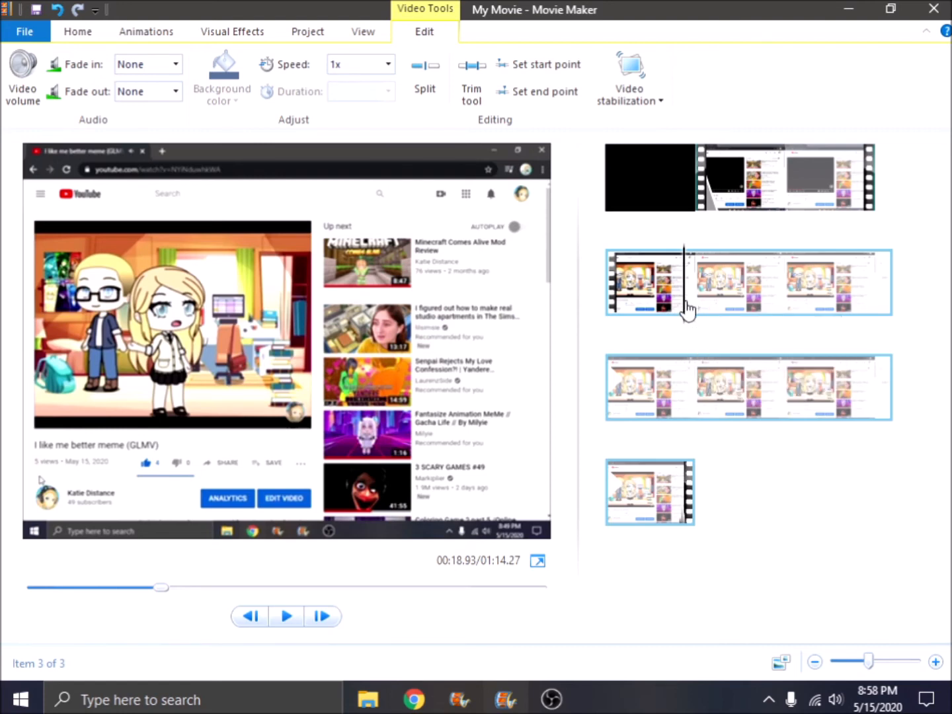
right_click(689, 301)
left_click(728, 489)
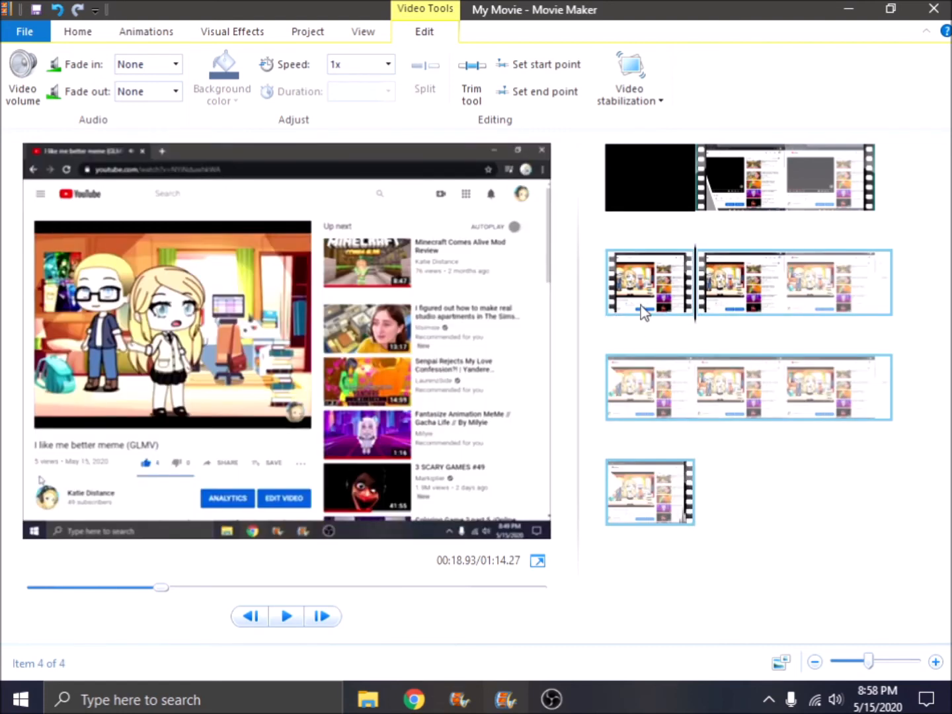
right_click(643, 305)
left_click(657, 426)
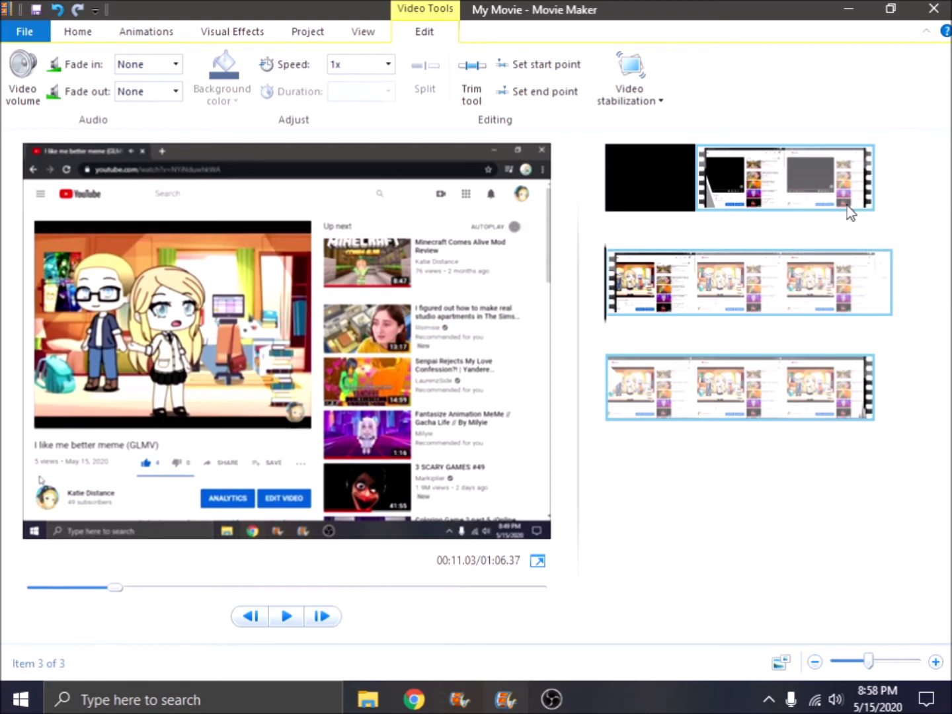
Undo the section removal and both splits of the imported video
left_click(59, 14)
left_click(60, 13)
left_click(61, 14)
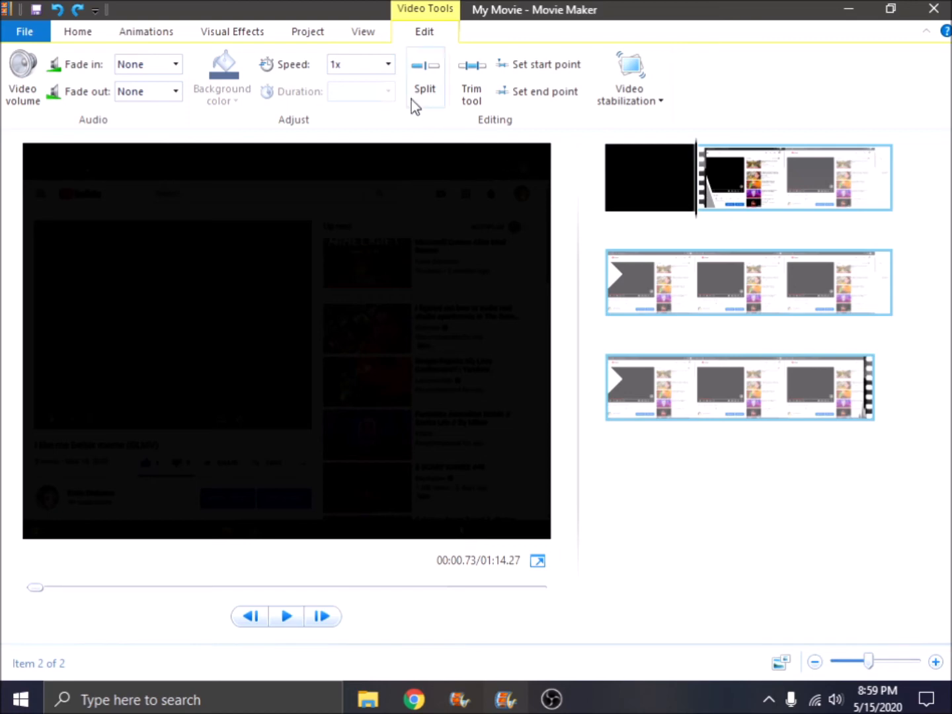
Preview the imported video at 32x speed and set its speed back to 1x
left_click(388, 64)
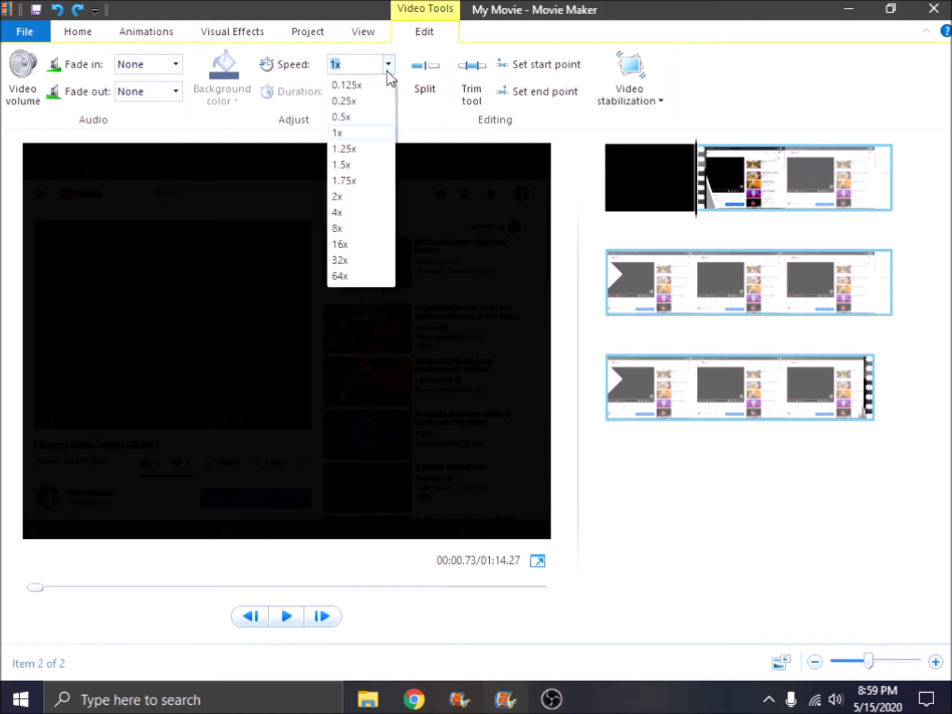
left_click(371, 258)
key("space")
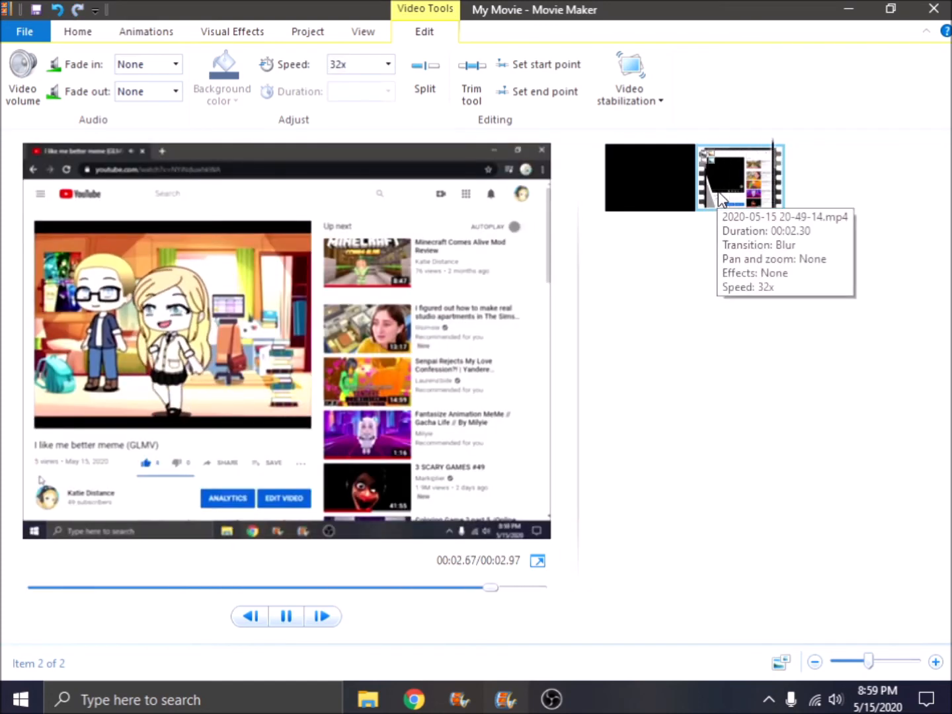
left_click(388, 65)
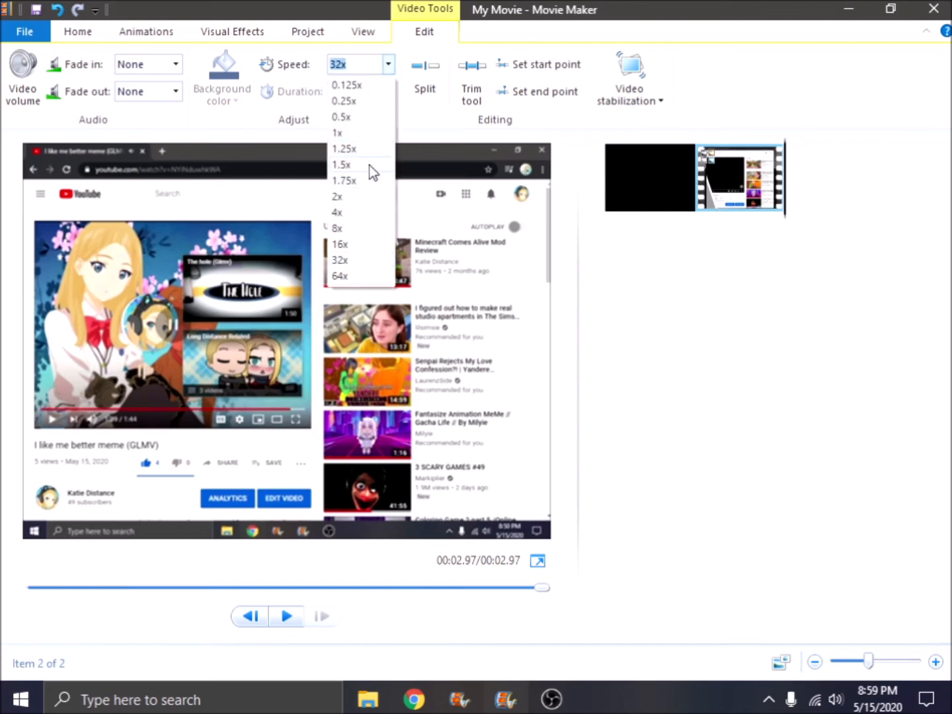
left_click(361, 131)
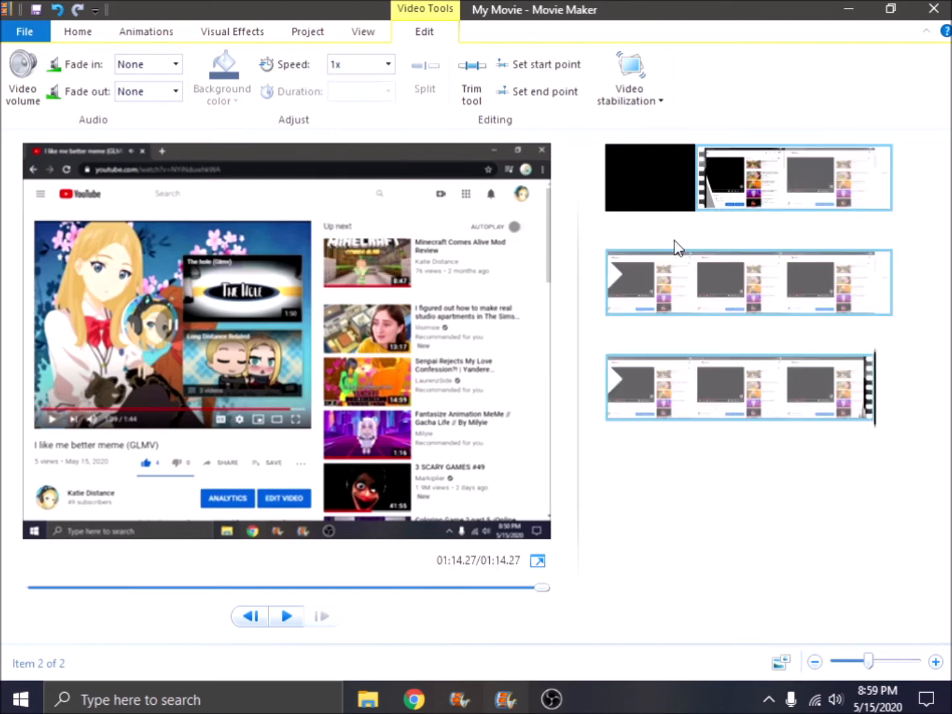
Narrow the preview pane slightly and move the playhead to about 38.73 seconds
left_click(371, 35)
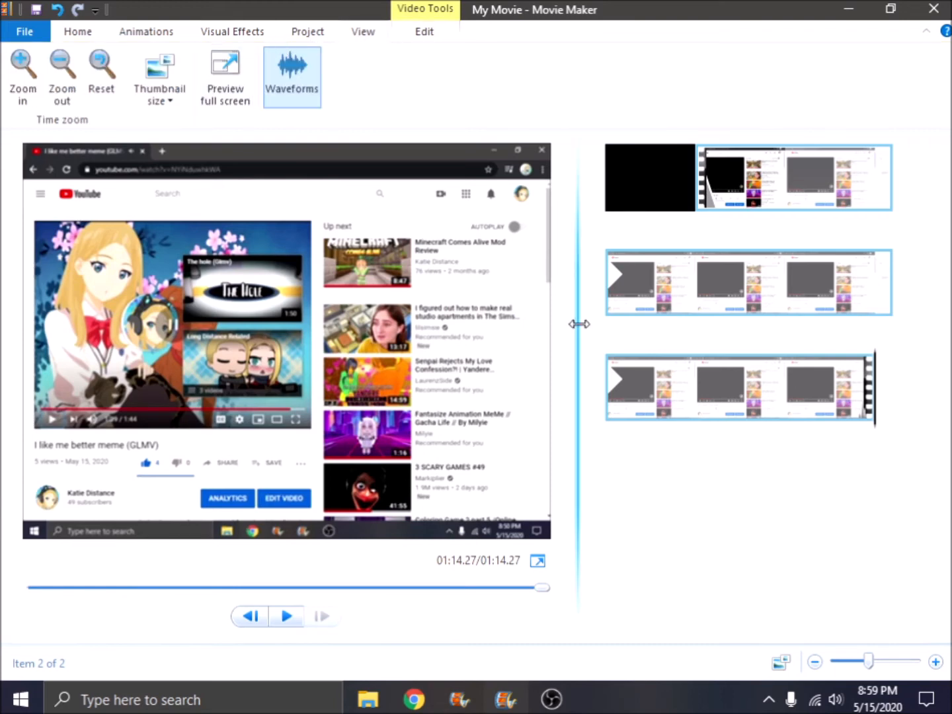
mouse_move(580, 324)
left_mouse_down()
mouse_move(486, 320)
mouse_move(553, 314)
mouse_move(562, 327)
left_mouse_up()
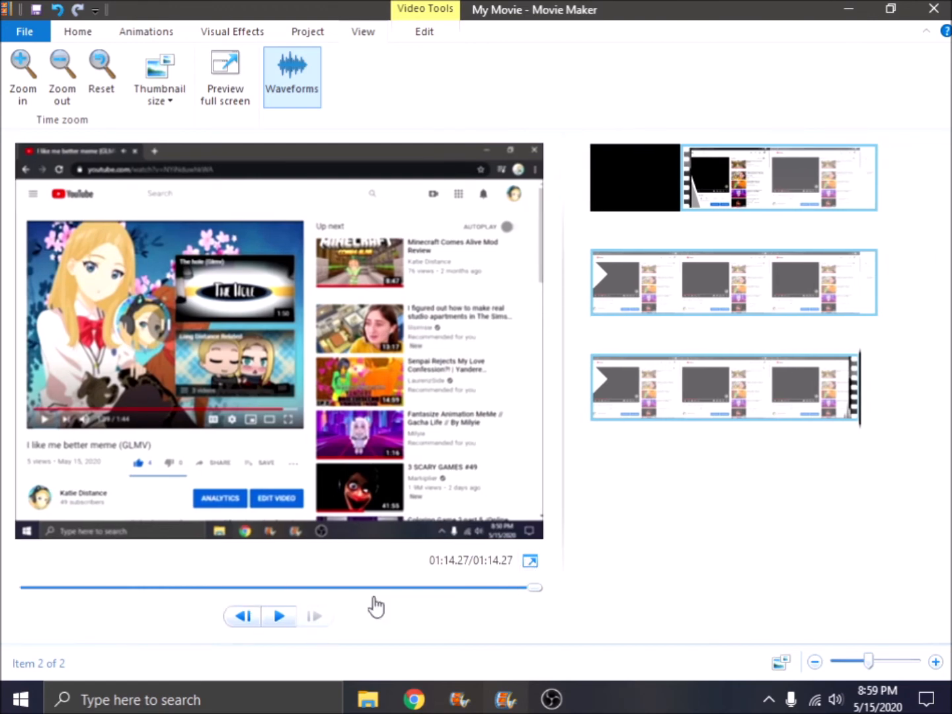
left_click_drag(520, 594, 330, 627)
left_click_drag(834, 297, 783, 327)
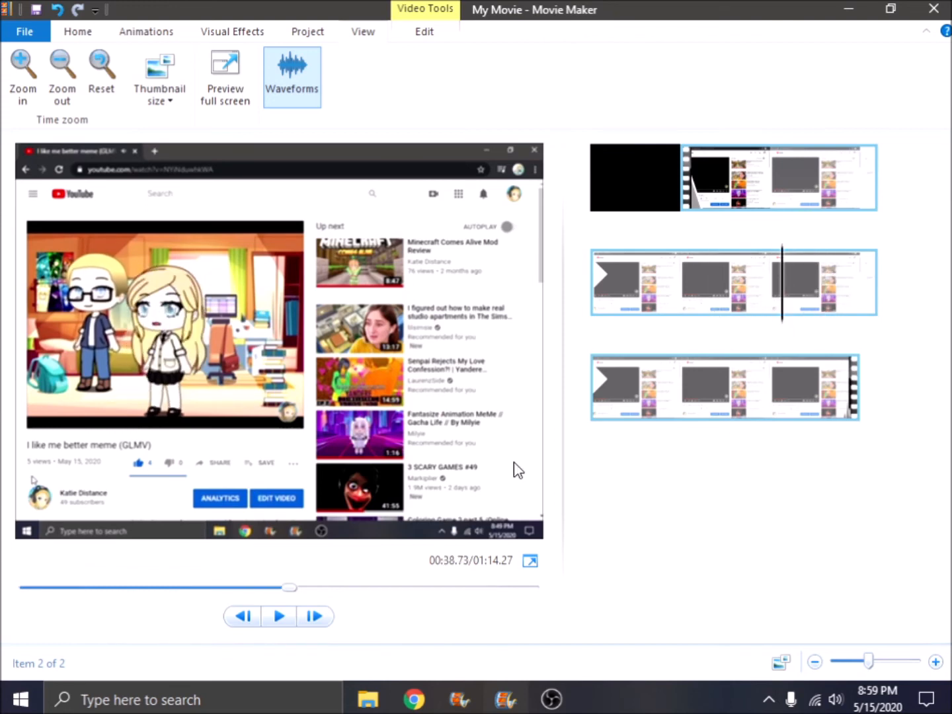
Preview the movie in full screen, pause it and return to the editor
left_click(537, 564)
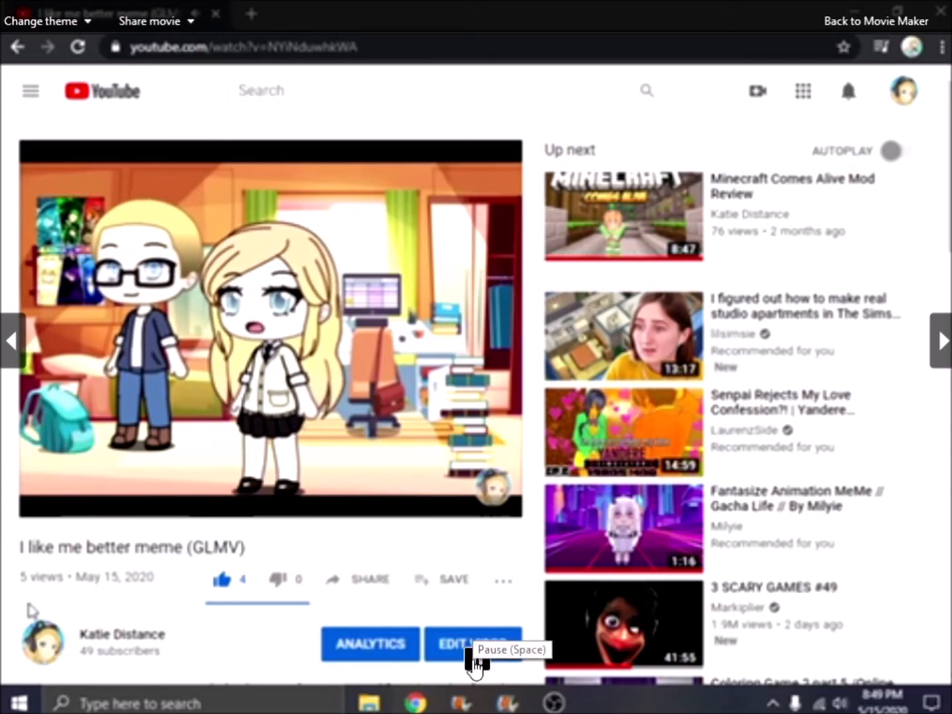
left_click(475, 663)
left_click(845, 31)
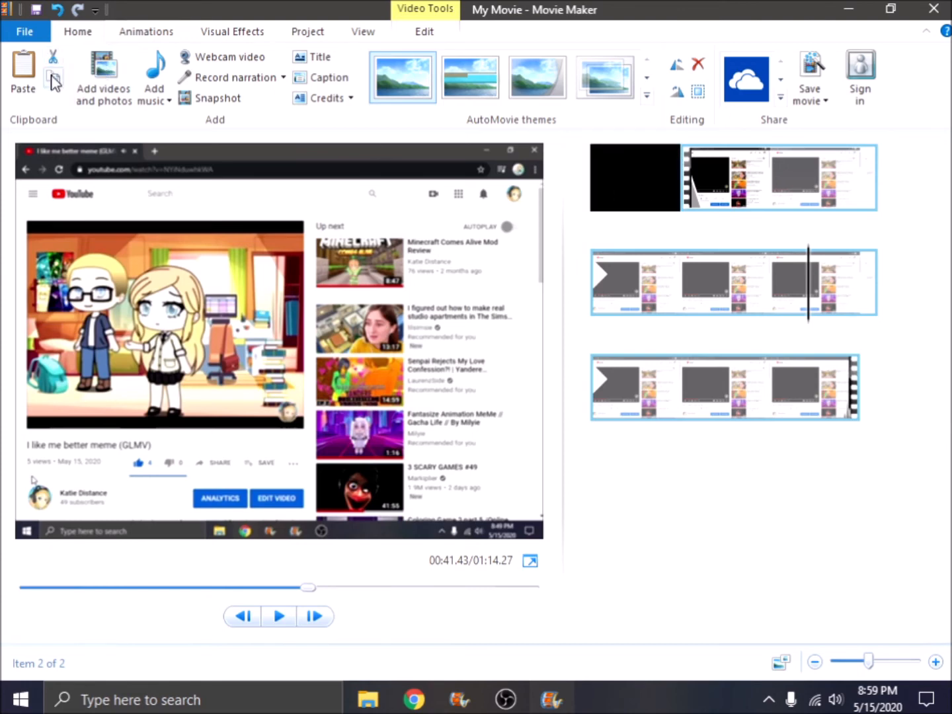
left_click(680, 301)
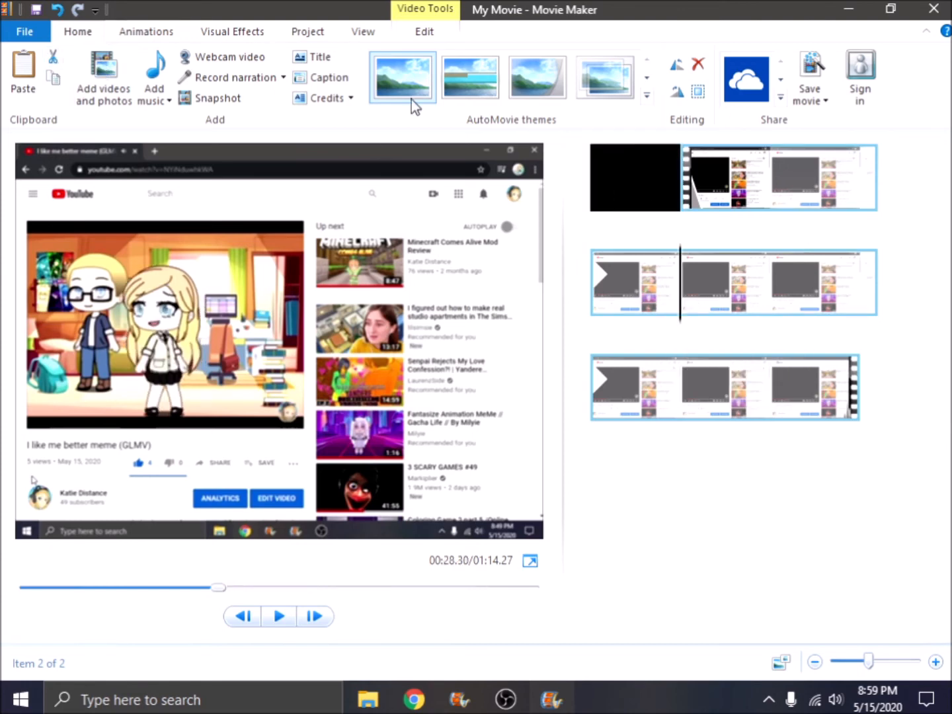
left_click(139, 35)
left_click(428, 37)
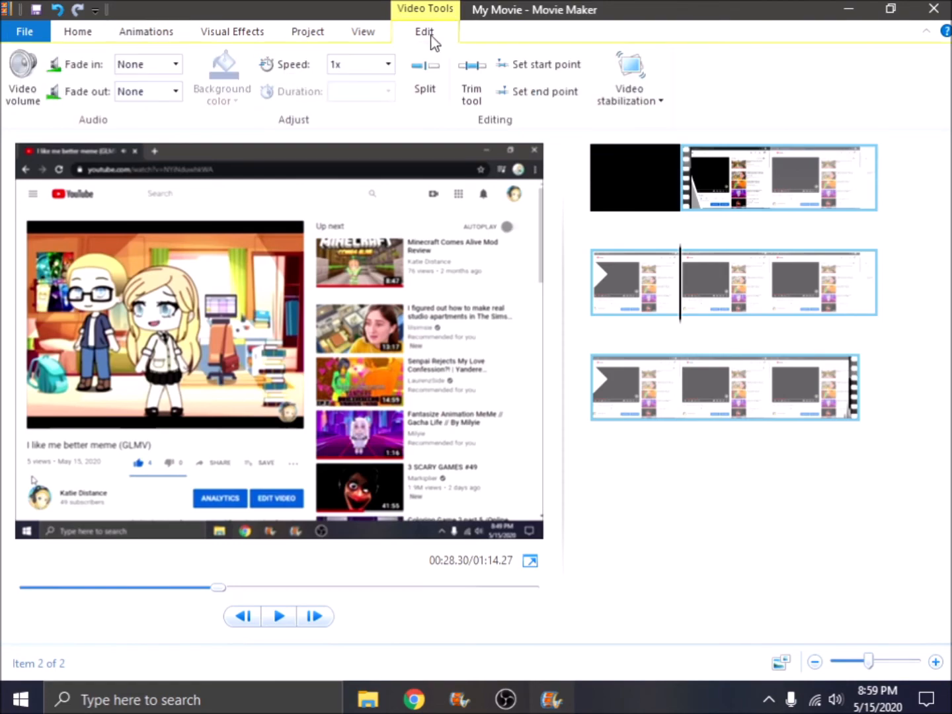
left_click(770, 390)
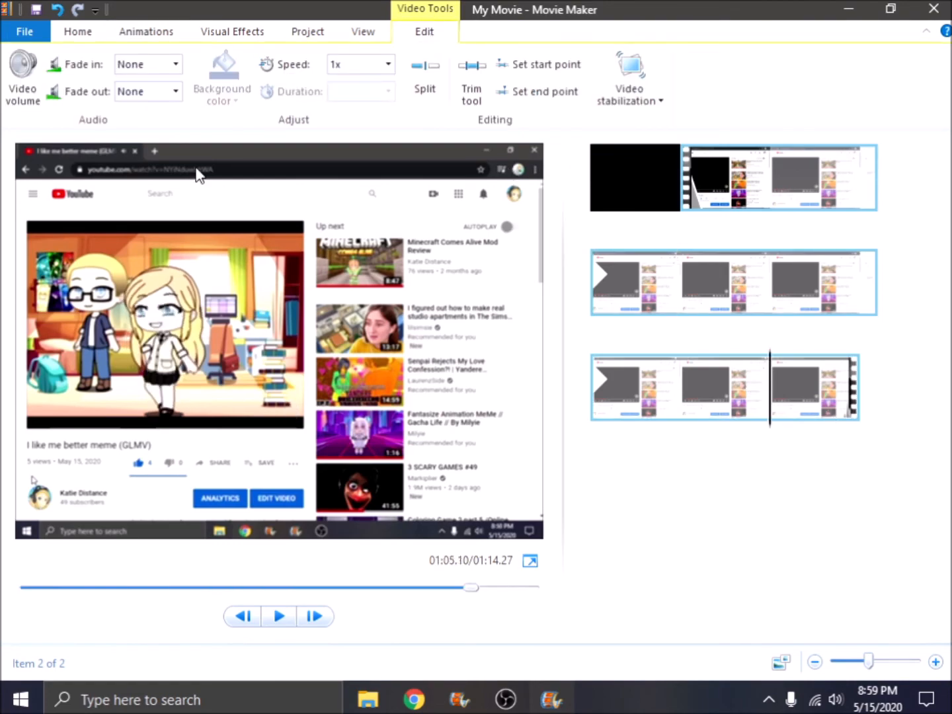
Import the cherry blossom picture from the pictures folder to the end of the movie
left_click(81, 32)
left_click(89, 83)
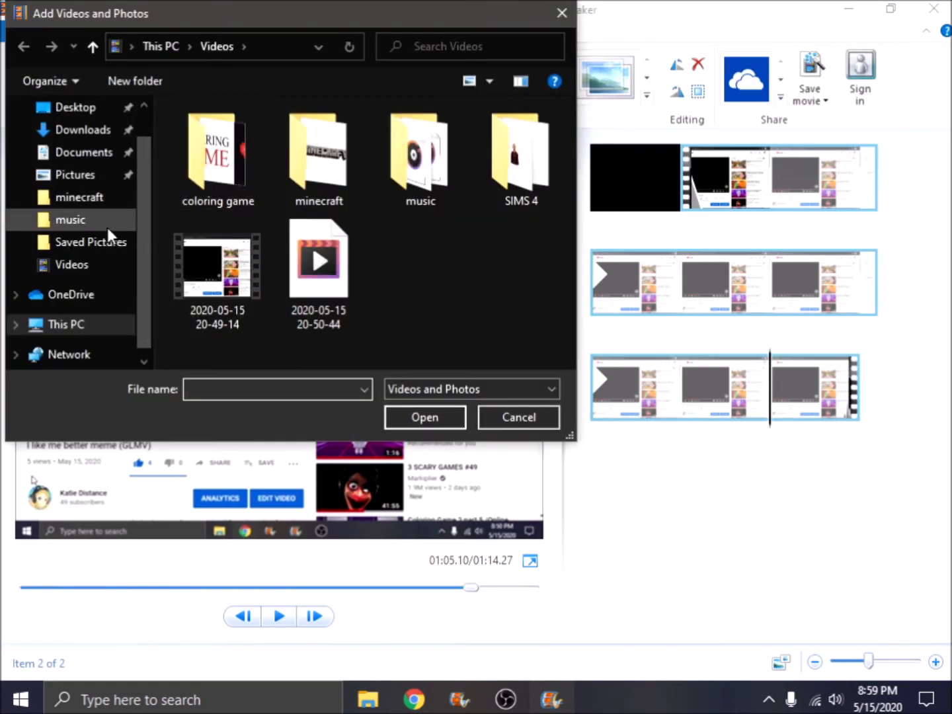
left_click(105, 241)
double_click(208, 162)
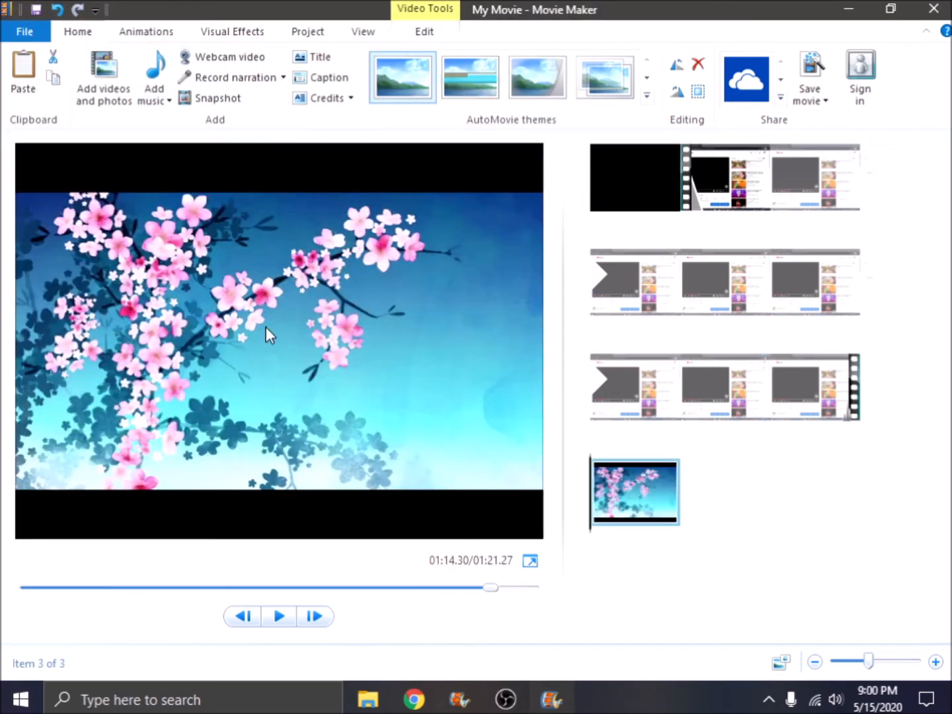
Set the cherry blossom picture's duration to 0.40 seconds
left_click(424, 31)
left_click(388, 91)
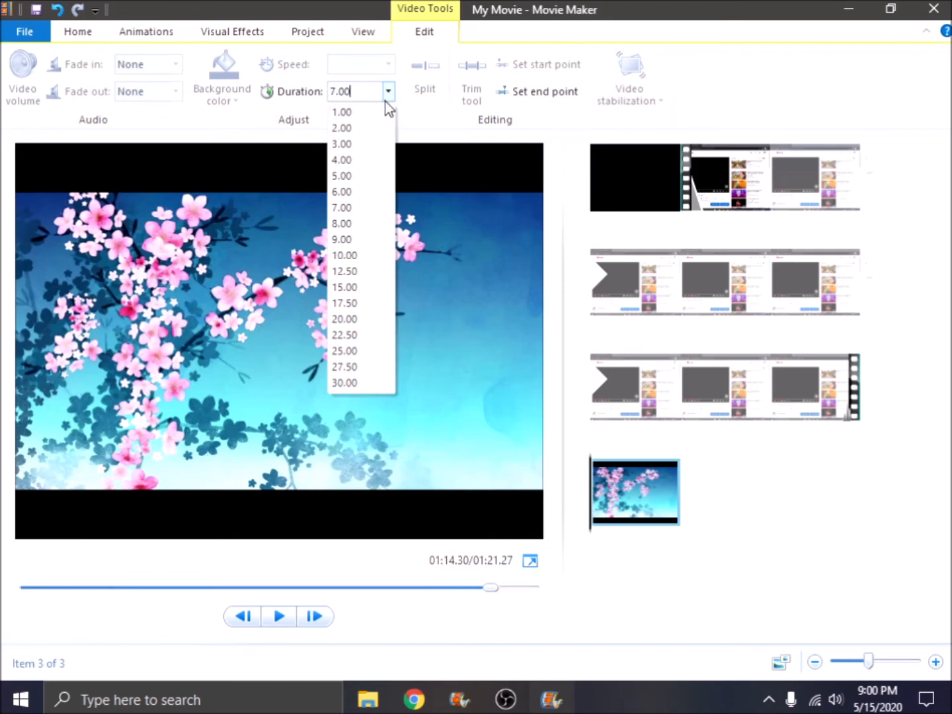
left_click(384, 98)
left_click(372, 92)
key("BackSpace")
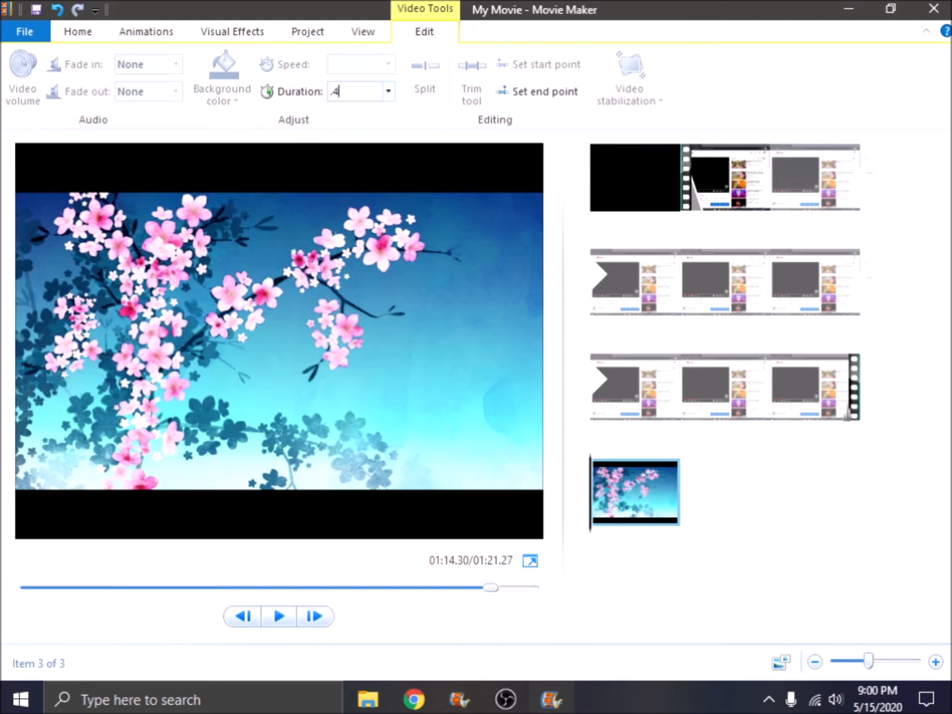
key("Return")
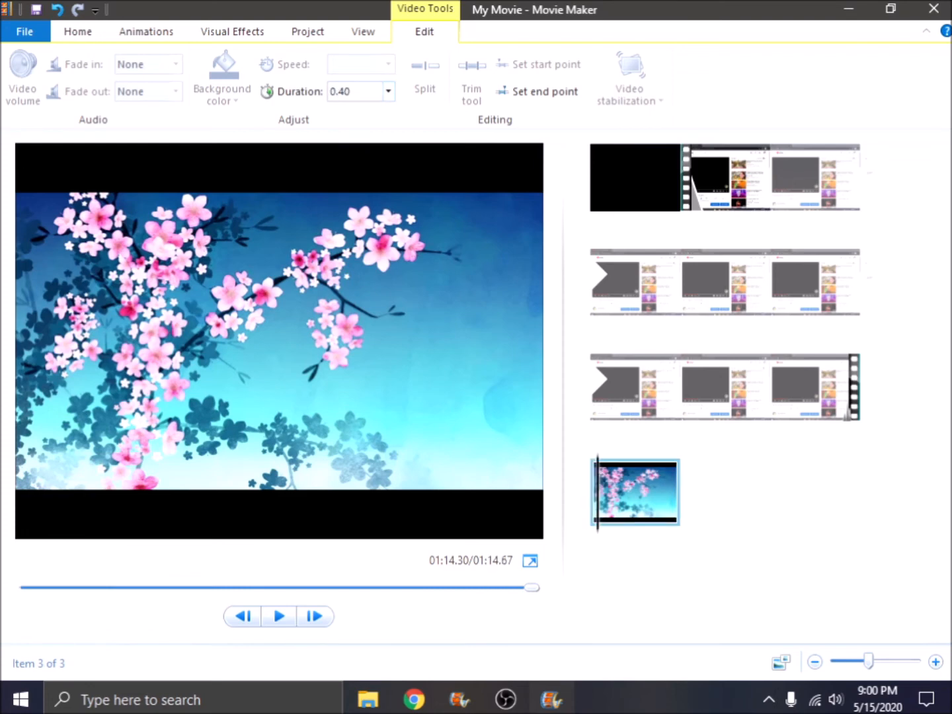
left_click(371, 90)
type(".")
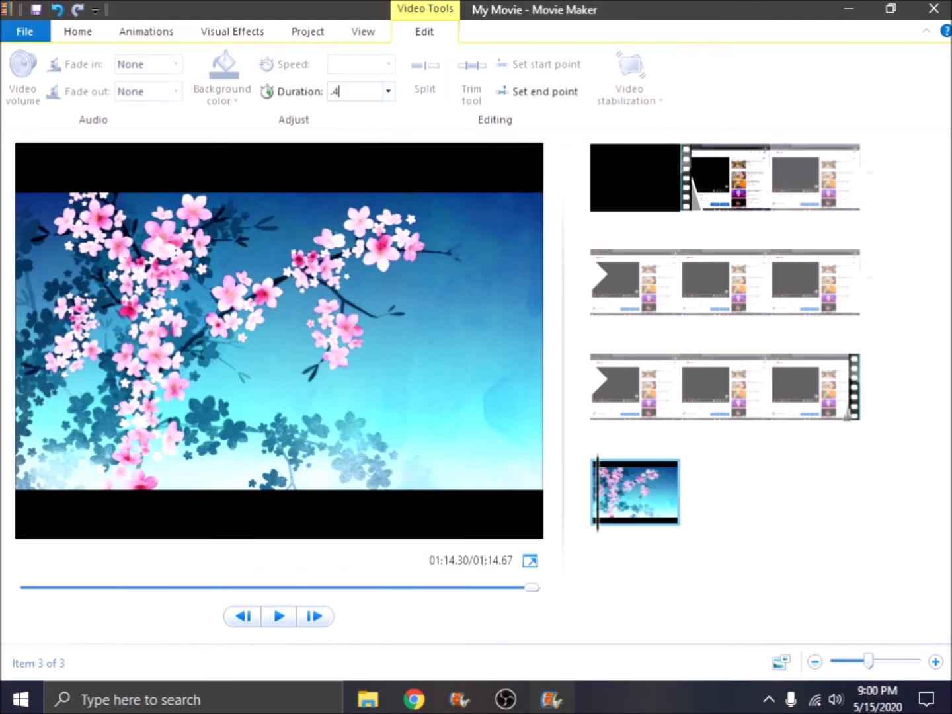
key("Return")
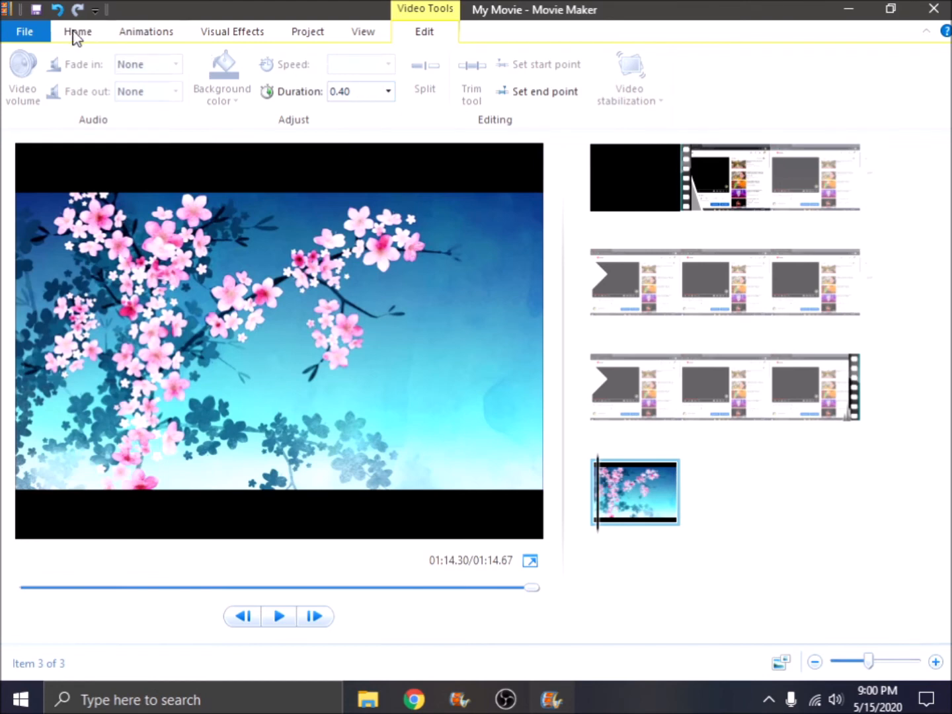
Apply the hue-cycling visual effect to the cherry blossom picture
left_click(222, 34)
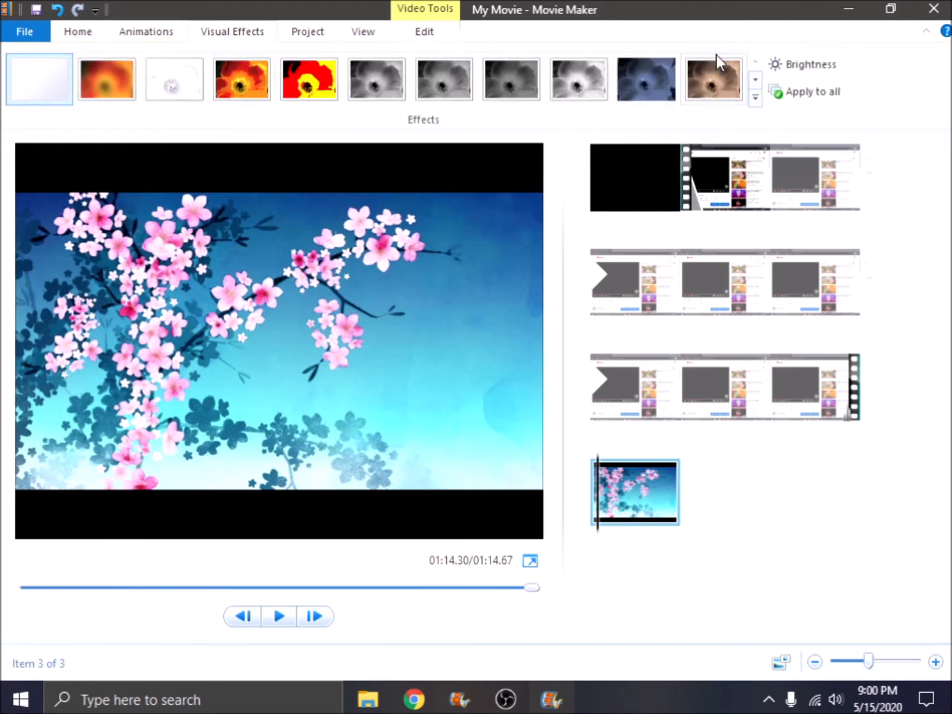
left_click(754, 79)
left_click(755, 79)
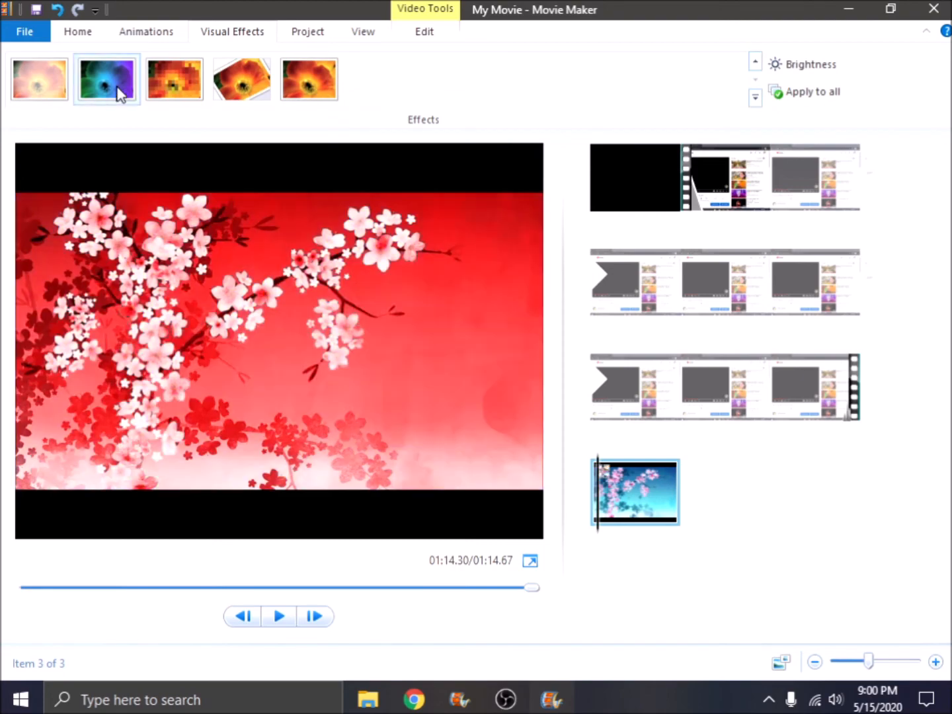
Add a crossfade transition to the start of the cherry blossom picture
left_click(86, 39)
left_click(134, 35)
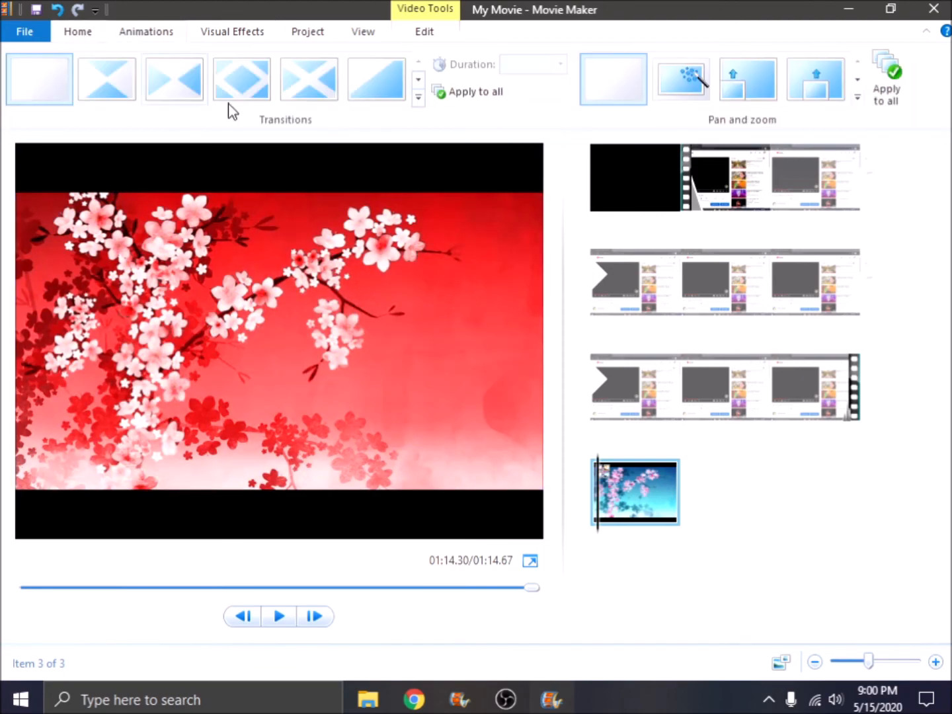
left_click(418, 79)
left_click(418, 79)
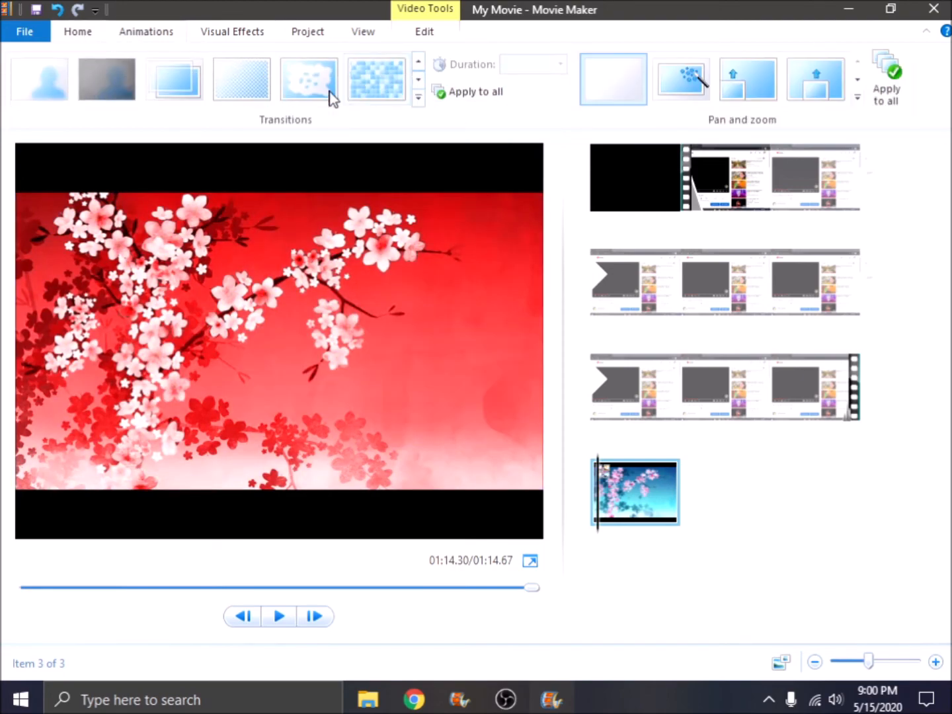
left_click(37, 88)
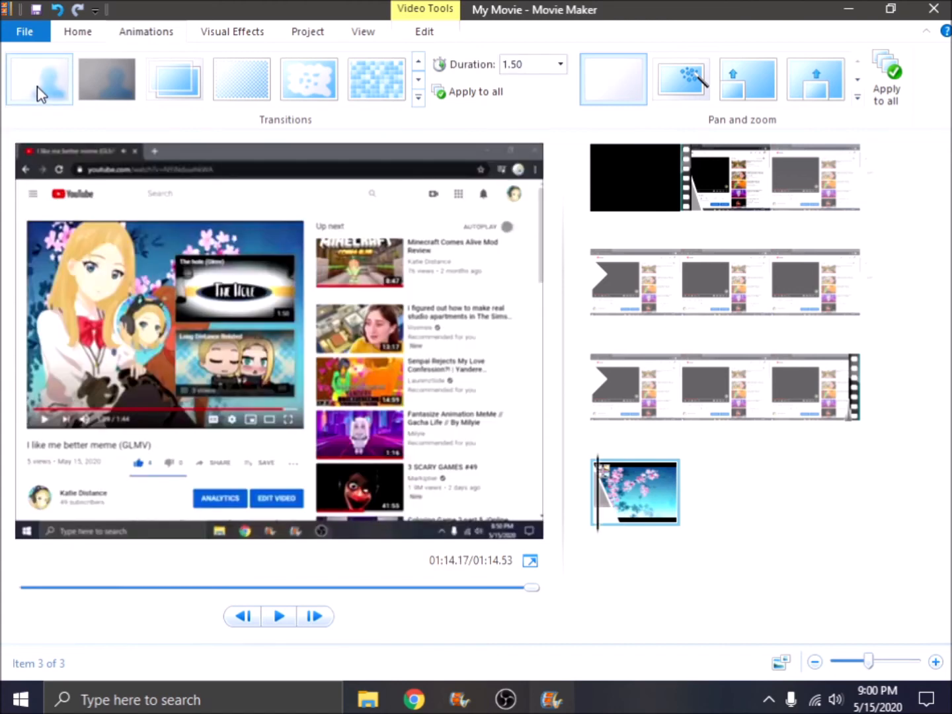
Paste five copies of the cherry blossom picture after the original and play the sequence from the first one
left_click(80, 32)
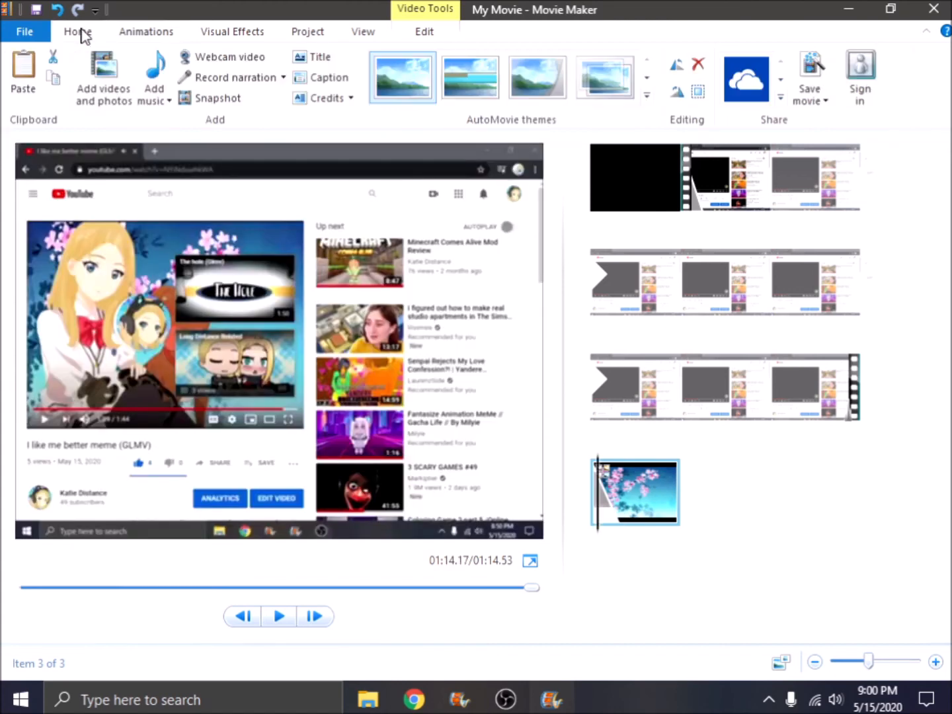
left_click(24, 72)
left_click(24, 72)
left_click(643, 477)
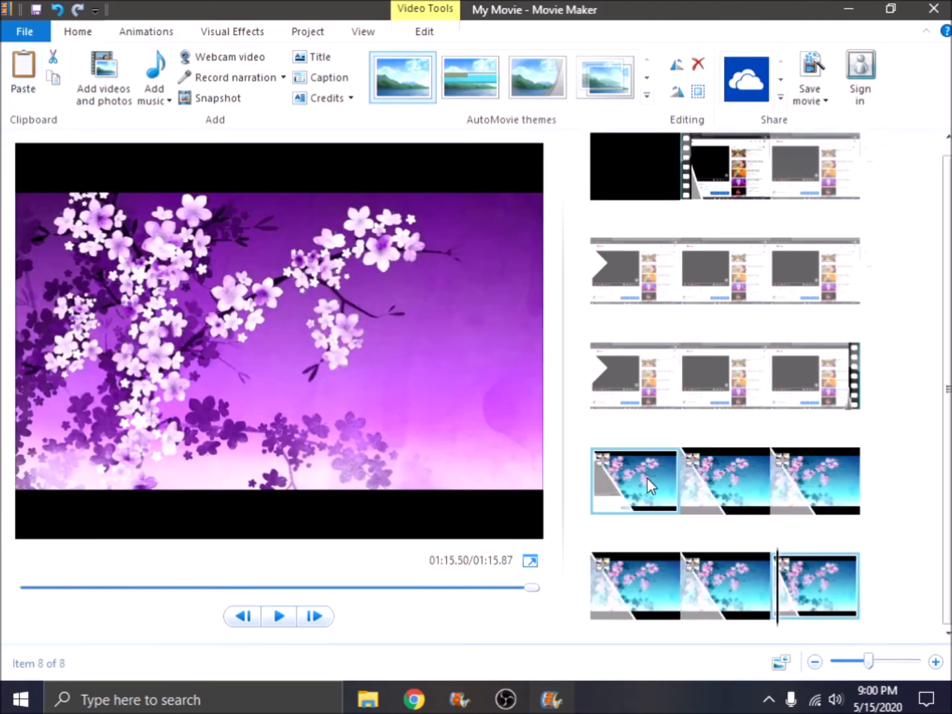
key("space")
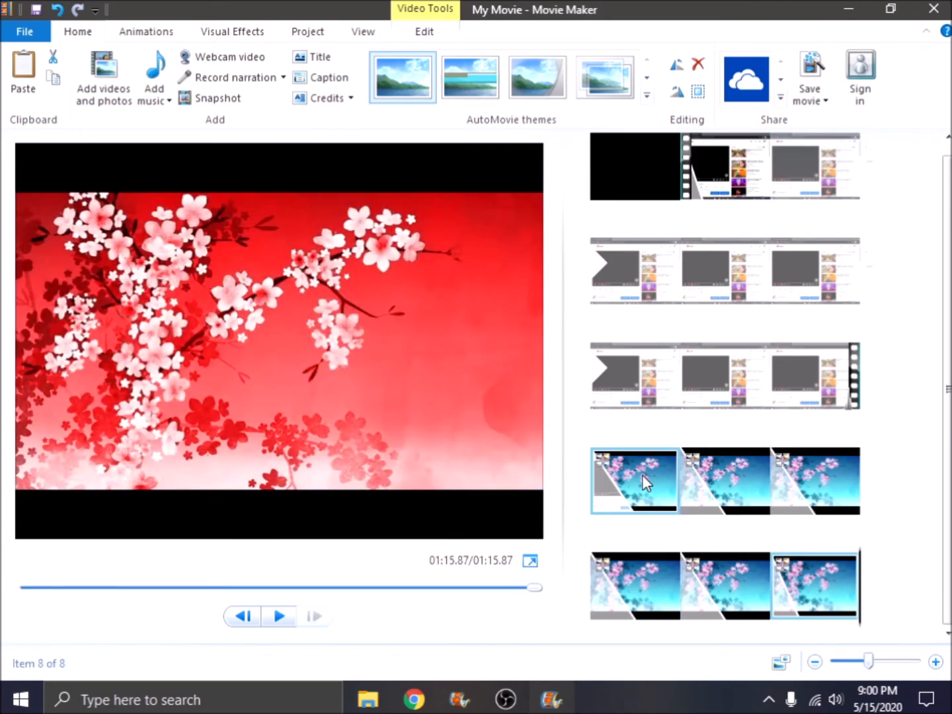
Undo the pasting of the cherry blossom picture copies
left_click(56, 10)
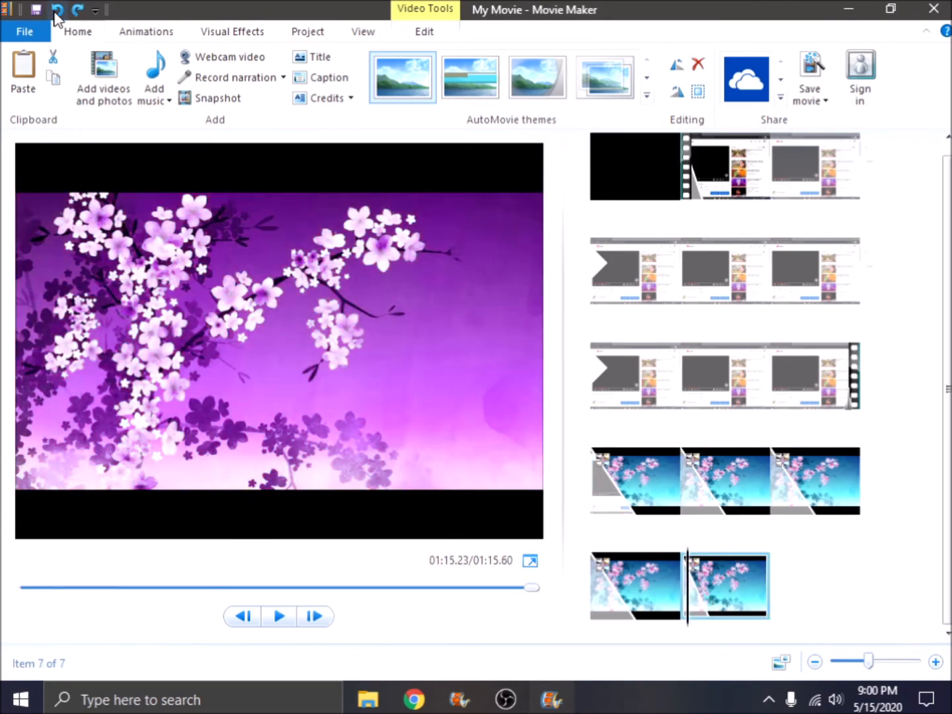
left_click(56, 10)
left_click(56, 11)
left_click(56, 11)
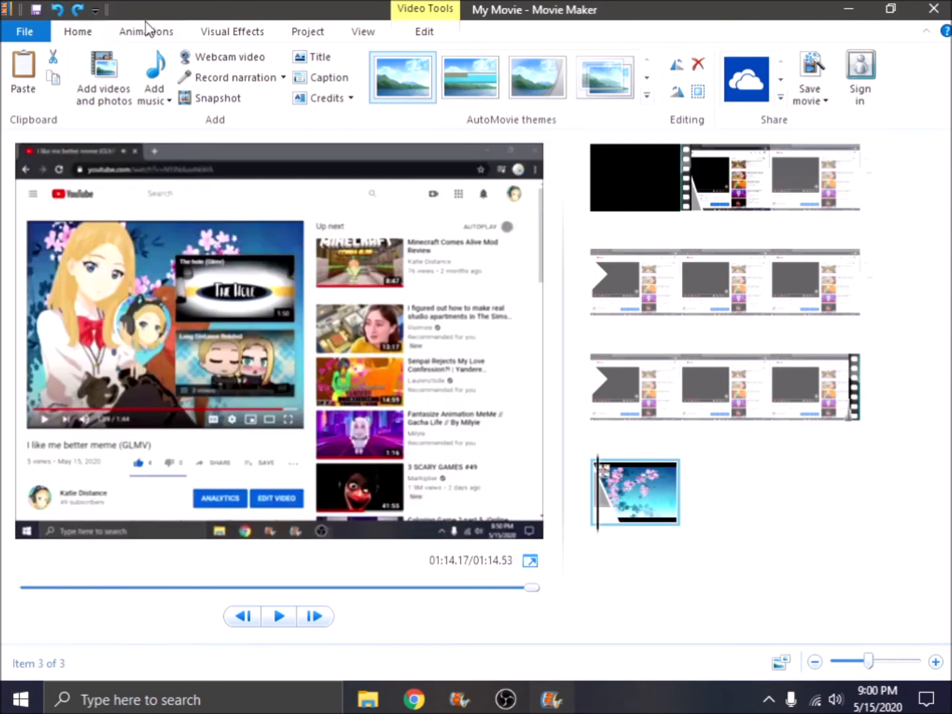
Set the cherry blossom picture's duration to 5.00 seconds and play it to preview the colour effect
left_click(442, 38)
left_click(392, 93)
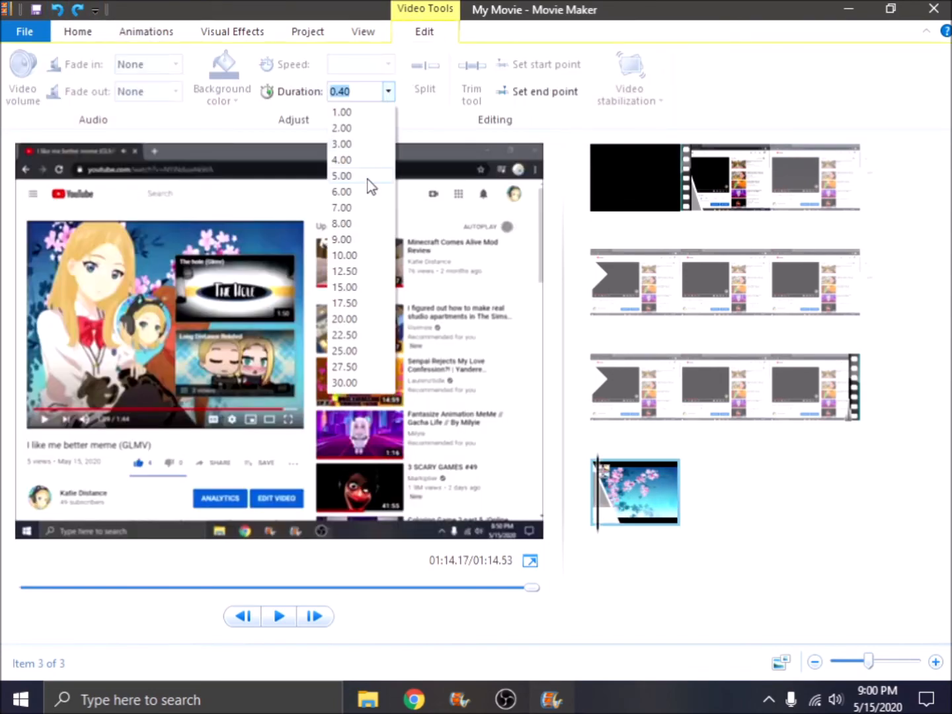
left_click(367, 176)
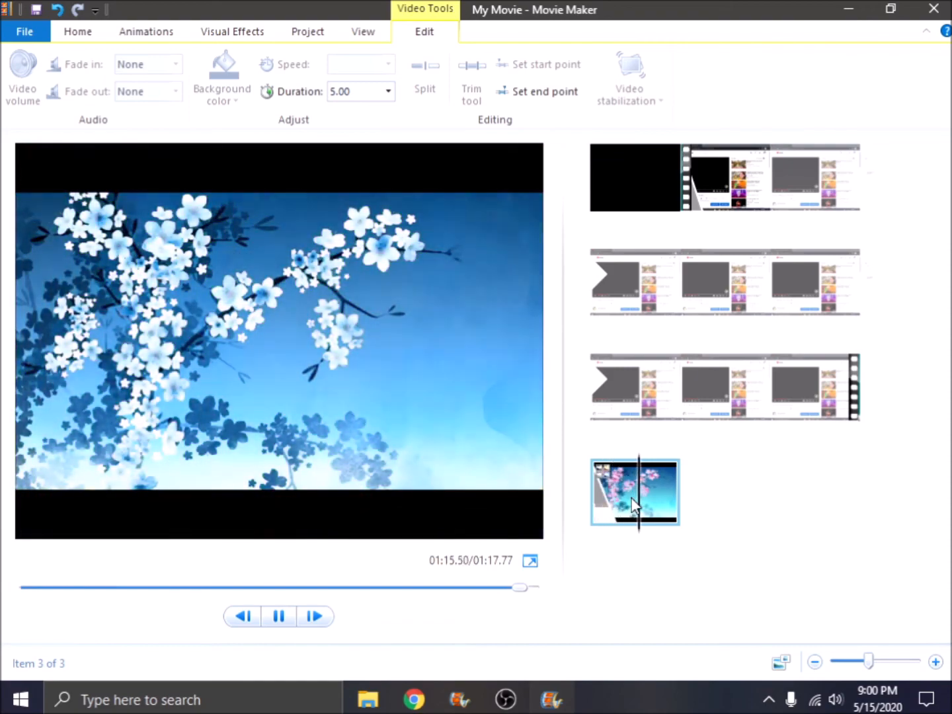
Undo the 5-second duration, transition and visual effect, and remove the cherry blossom picture from the movie
left_click(58, 10)
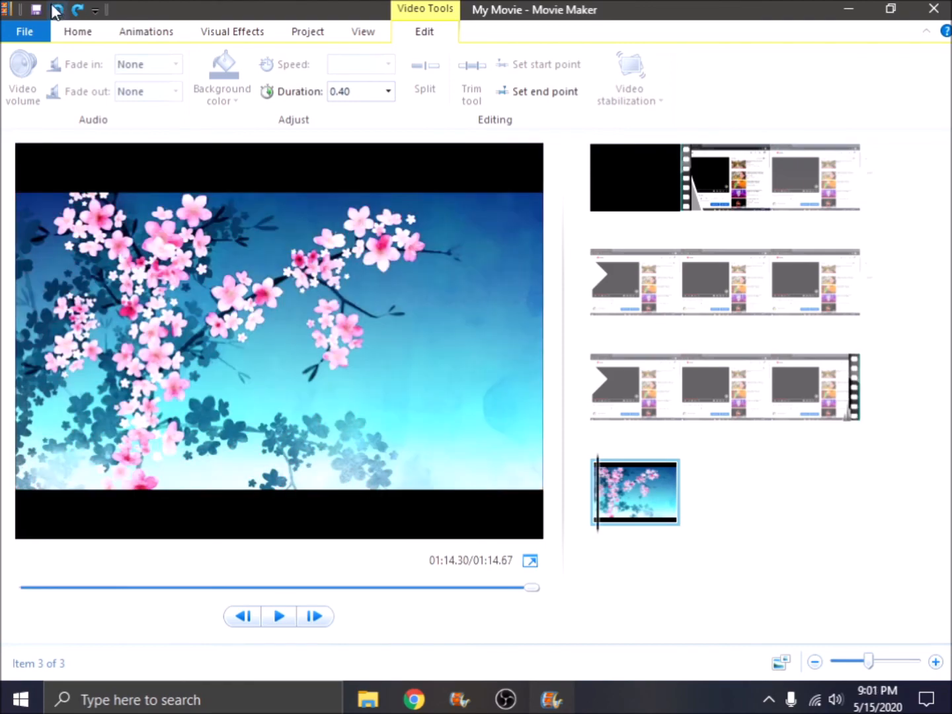
left_click(92, 32)
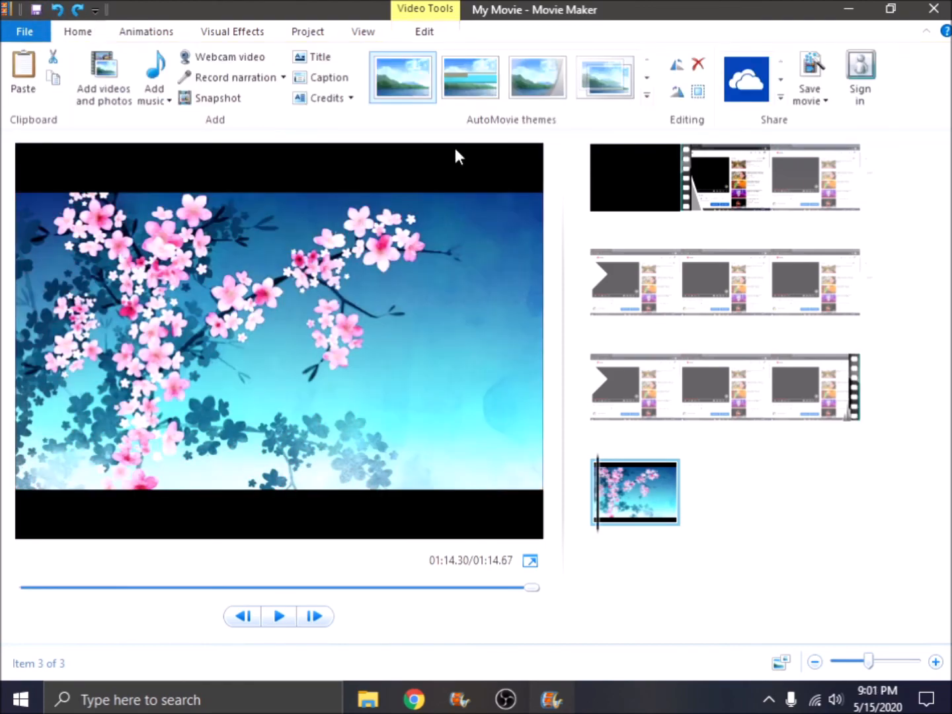
left_click(701, 62)
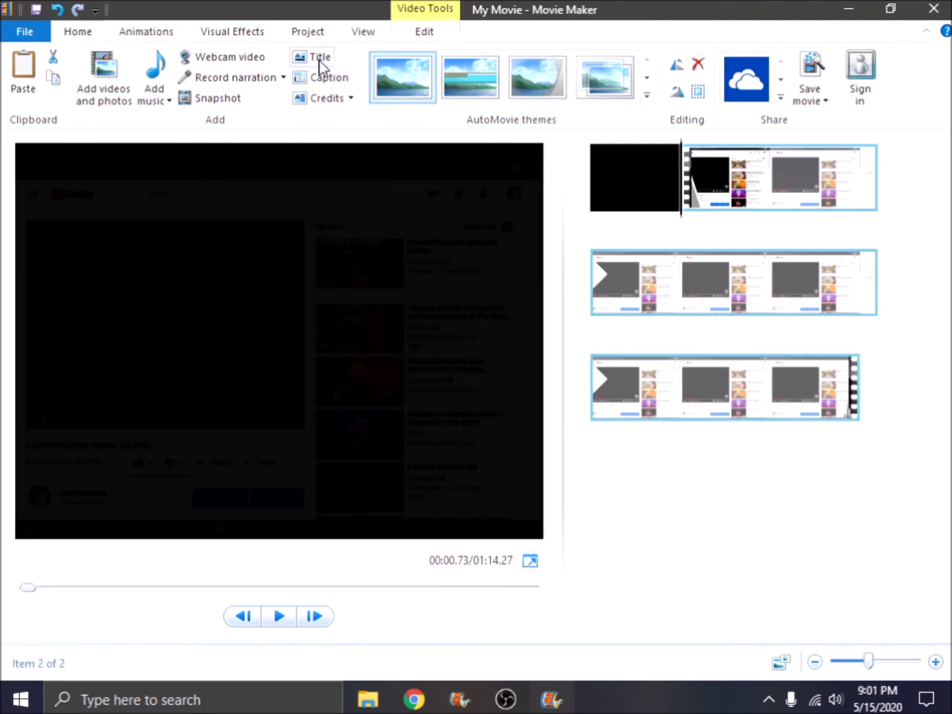
Import the picture of the blonde girl with the dog and cat to the end of the movie
left_click(143, 31)
left_click(93, 32)
left_click(99, 71)
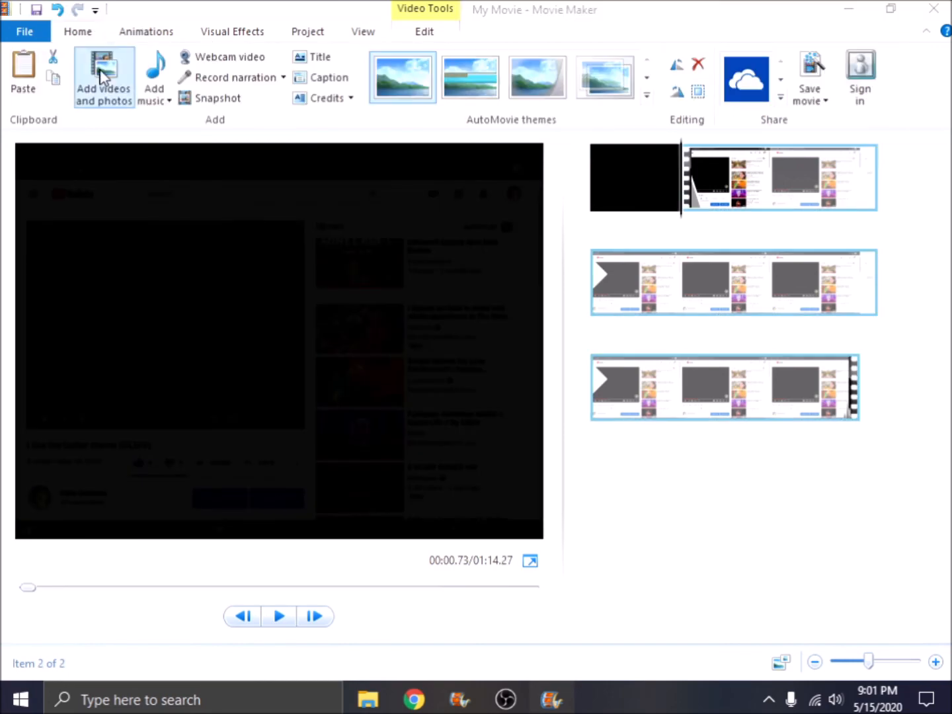
double_click(334, 158)
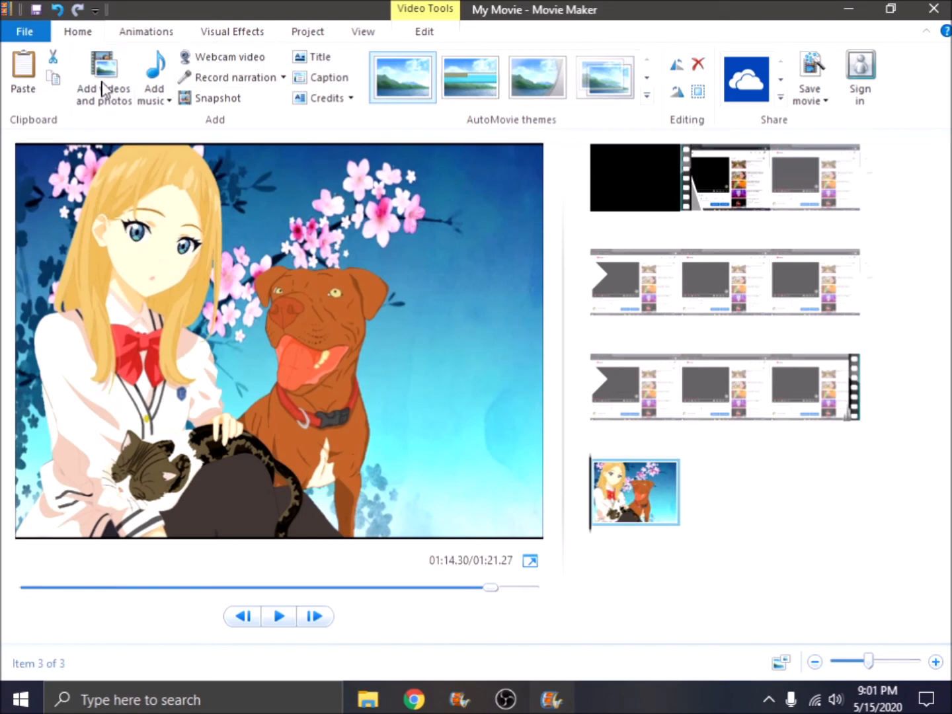
Set the girl-and-dog picture's duration to 1.00 second and paste four copies after it
left_click(425, 32)
left_click(389, 92)
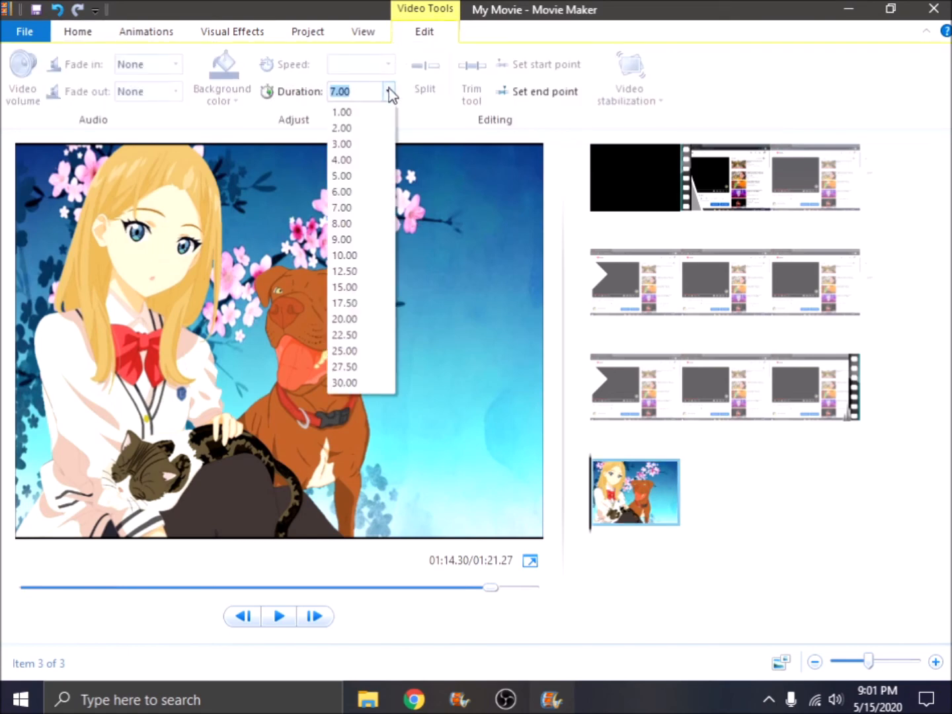
left_click(369, 116)
left_click(89, 35)
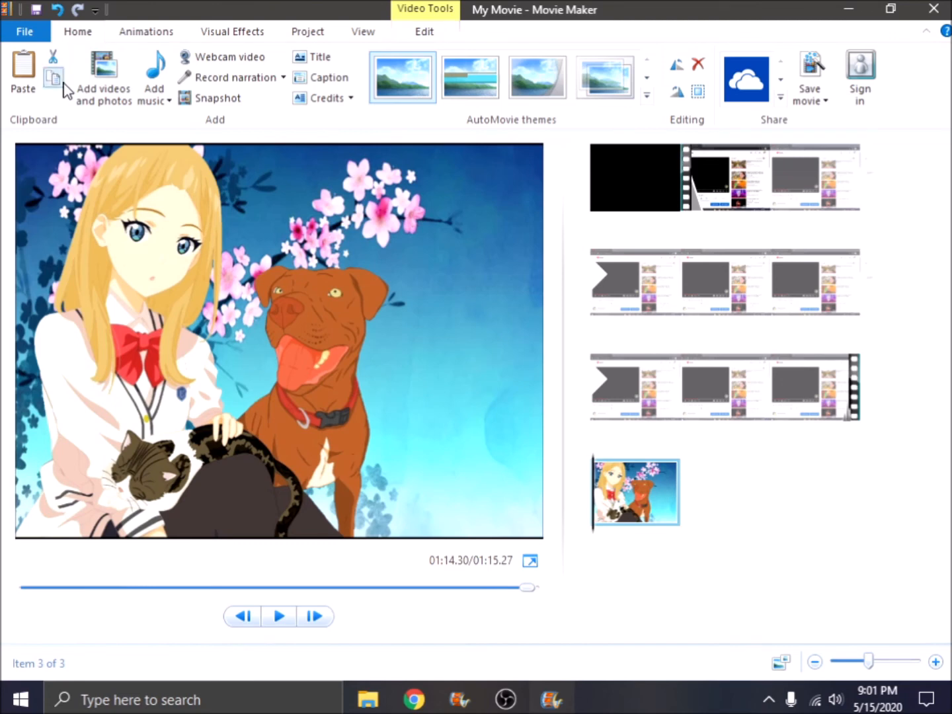
left_click(26, 70)
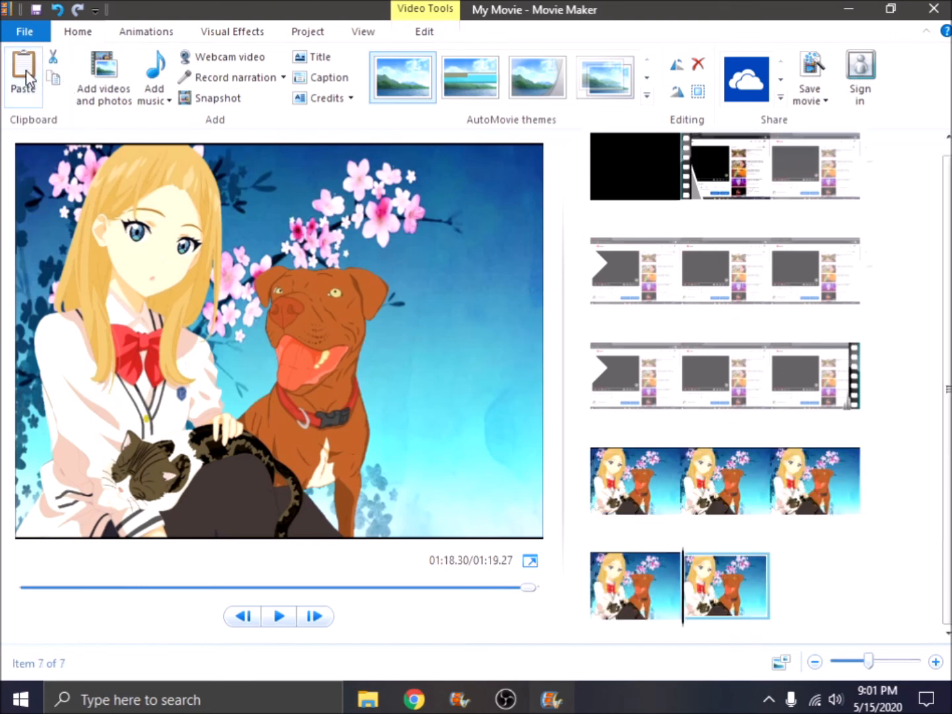
Add a different transition to each of the five girl-and-dog pictures and play the sequence
left_click(654, 506)
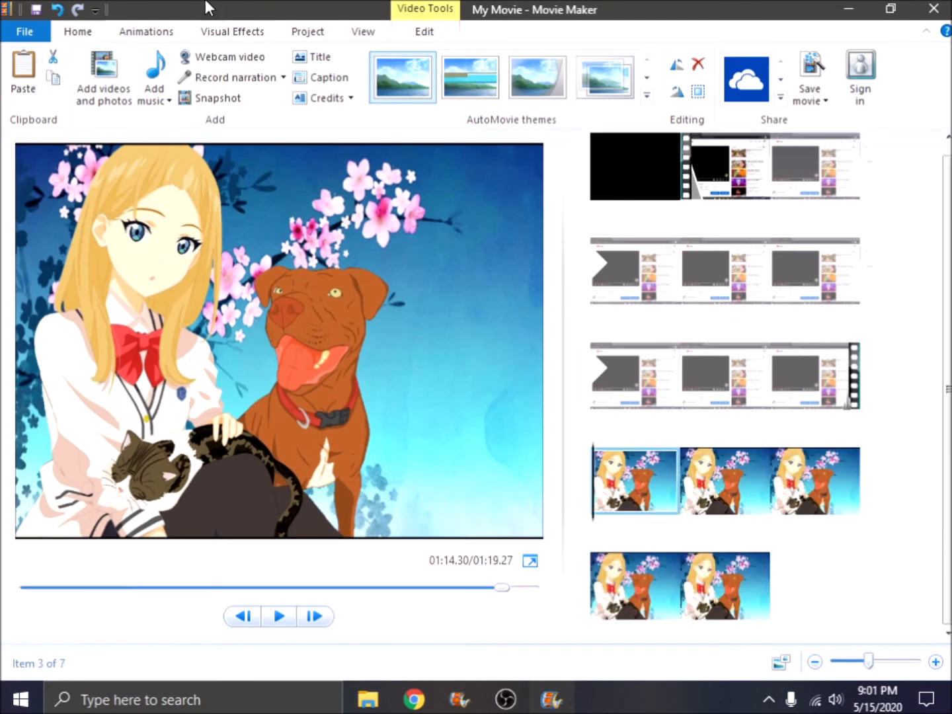
left_click(167, 33)
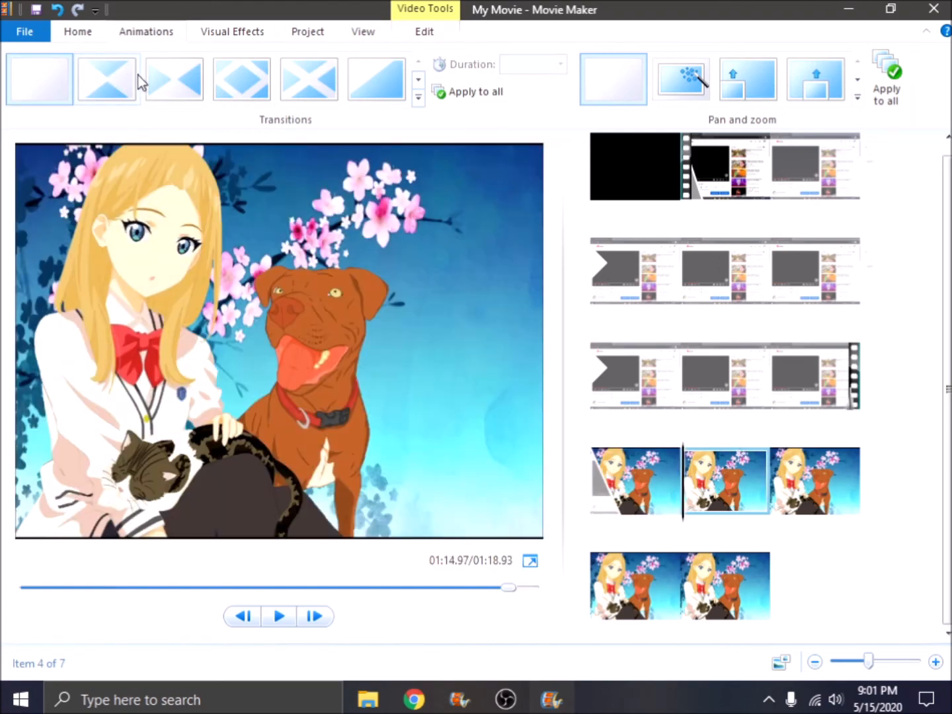
left_click(163, 94)
left_click(210, 93)
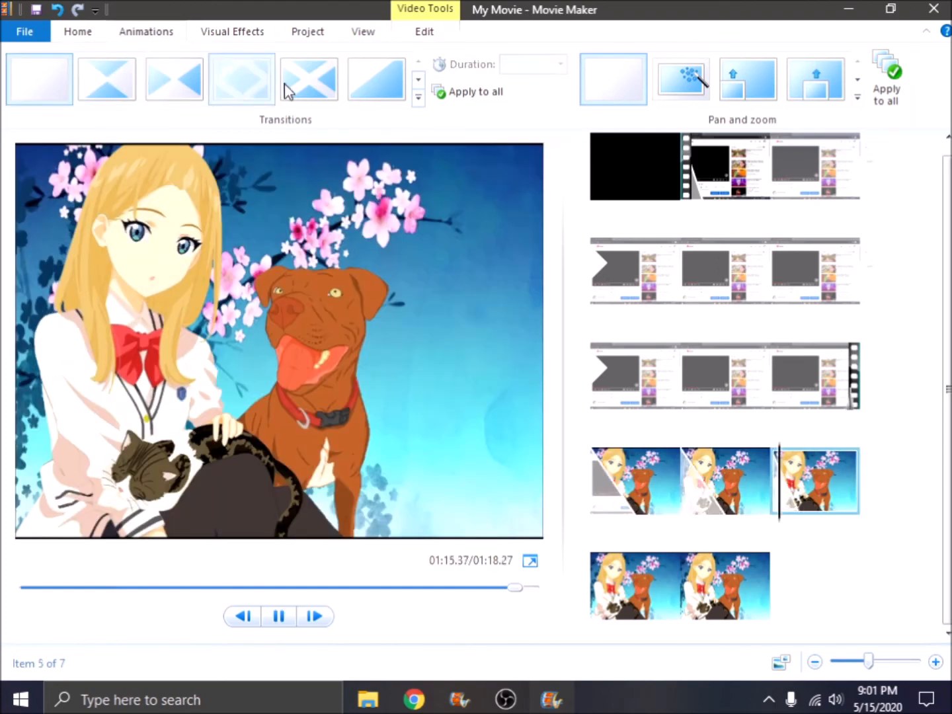
left_click(296, 91)
left_click(369, 97)
left_click(605, 464)
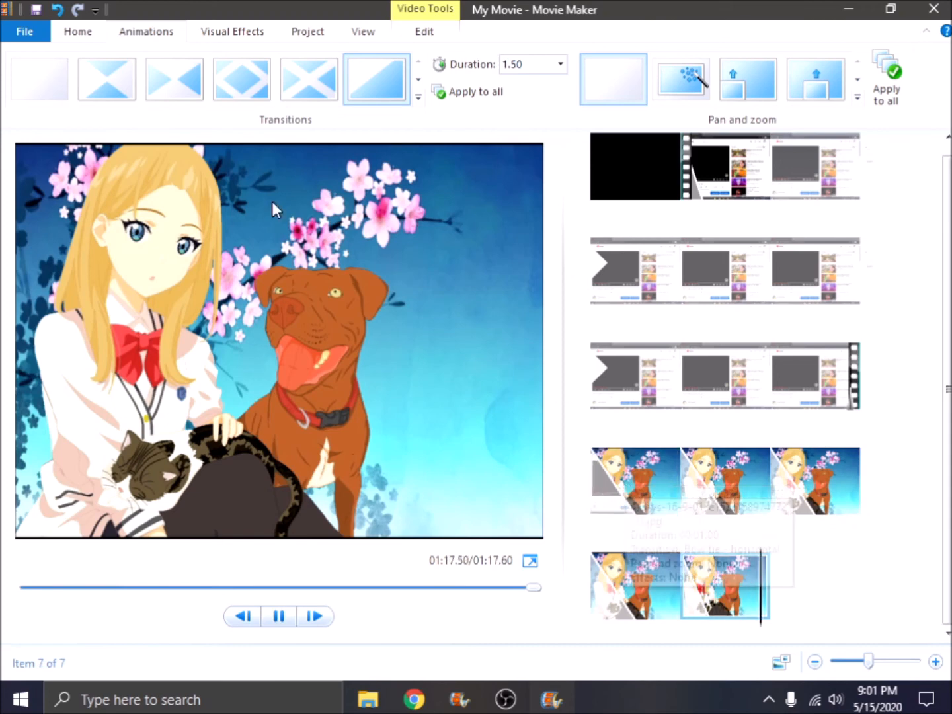
Undo the transitions added to the girl-and-dog pictures
left_click(64, 14)
left_click(64, 13)
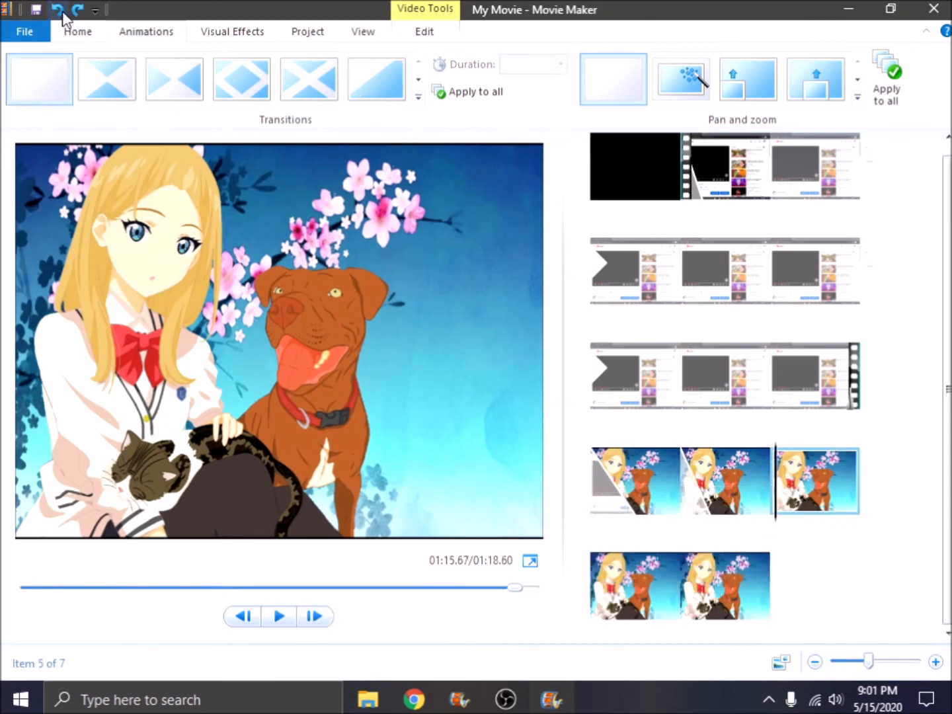
left_click(63, 13)
left_click(63, 13)
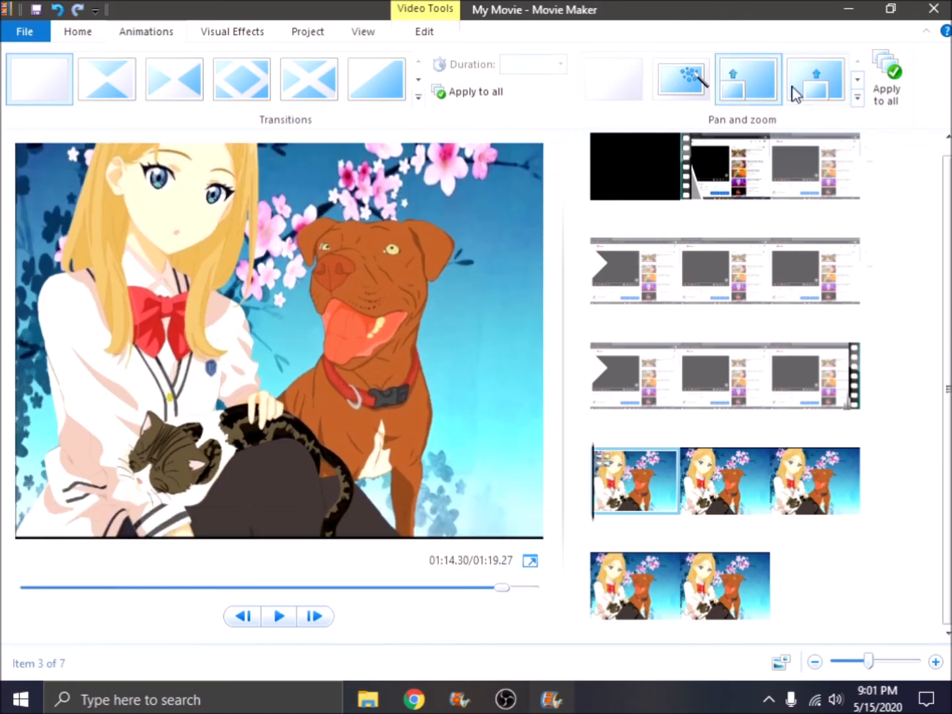
Apply a different pan and zoom effect to each of the five girl-and-dog pictures and play the sequence
left_click(830, 91)
left_click(858, 82)
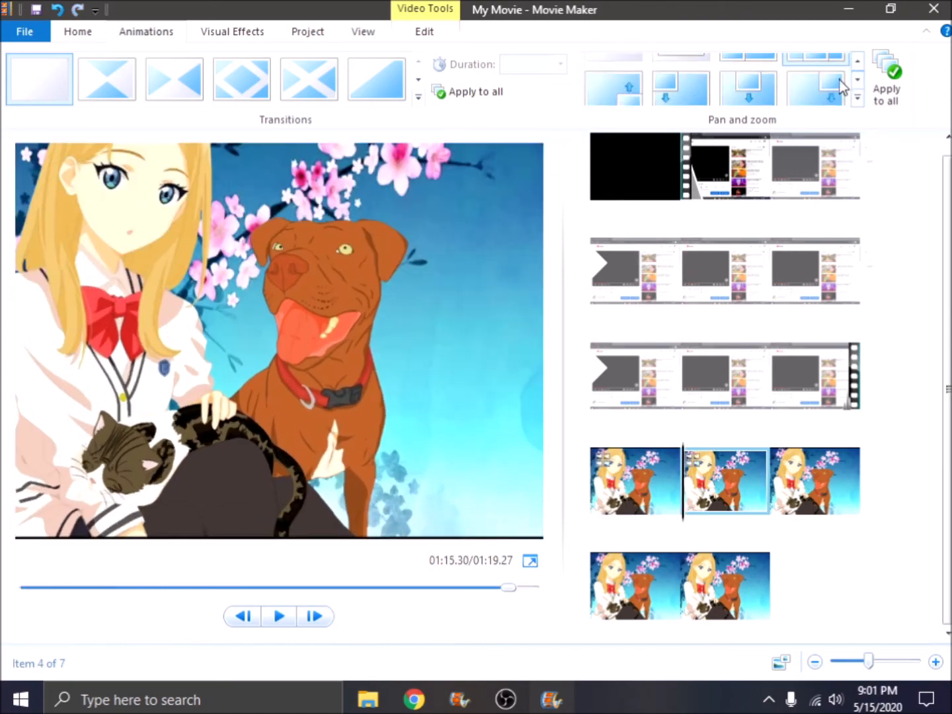
key("Right")
left_click(855, 83)
left_click(620, 87)
key("Right")
left_click(857, 78)
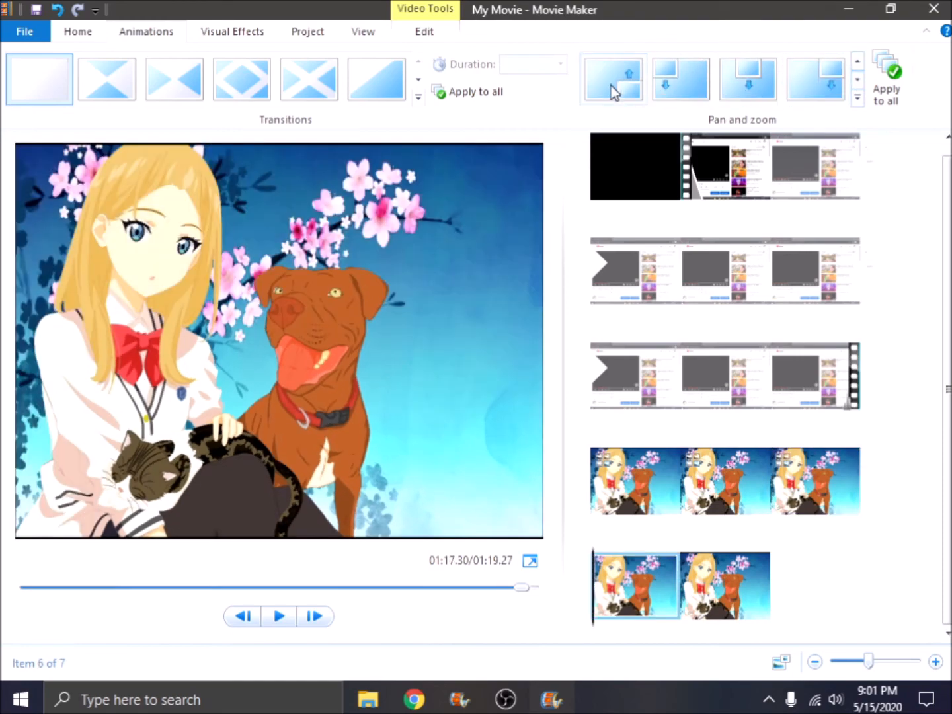
left_click(709, 88)
key("Right")
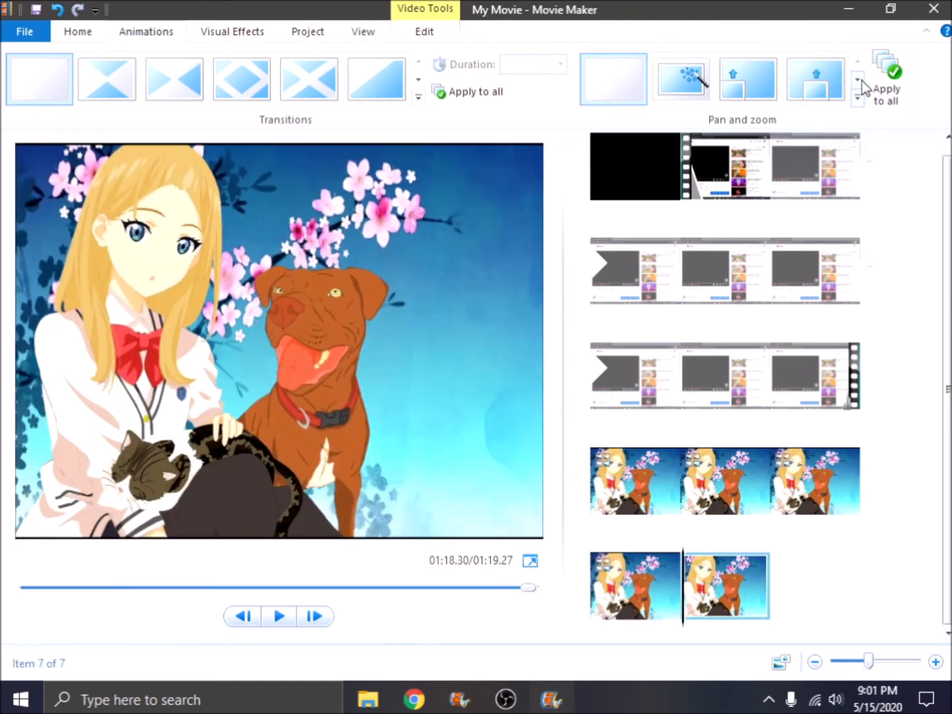
left_click(857, 79)
left_click(821, 90)
left_click(652, 456)
key("space")
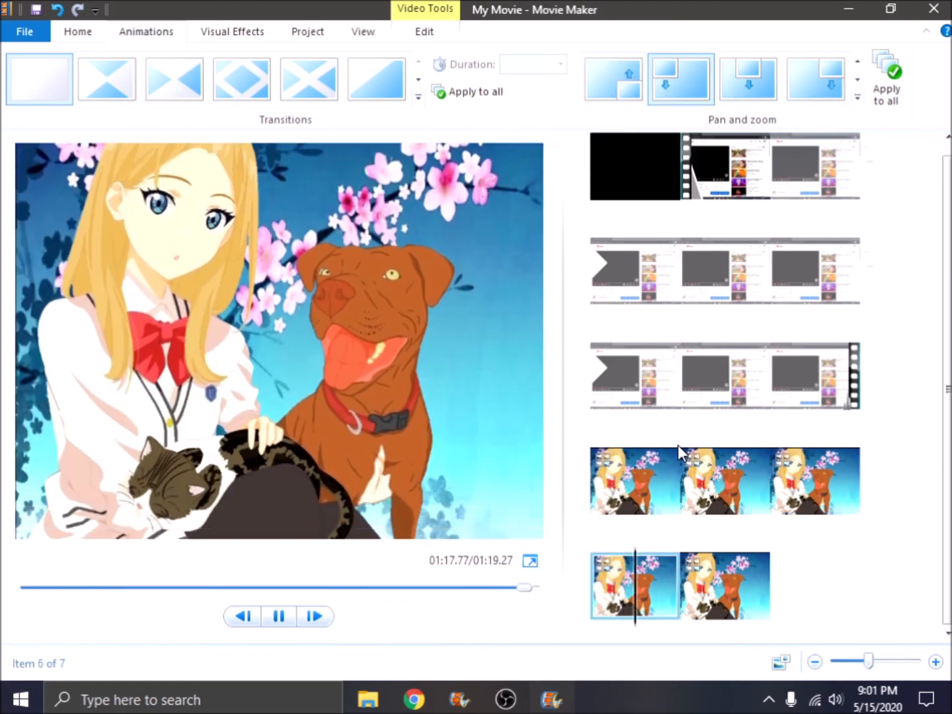
Undo the pan and zoom effects and the four pasted copies of the girl-and-dog picture
left_click(58, 10)
left_click(57, 10)
left_click(58, 10)
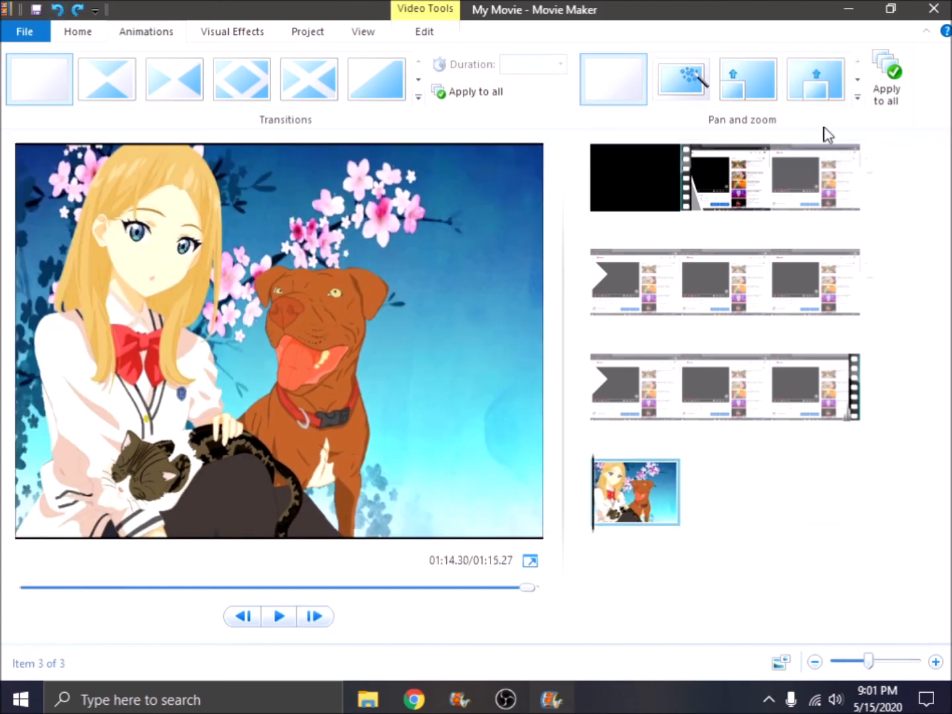
left_click(835, 317)
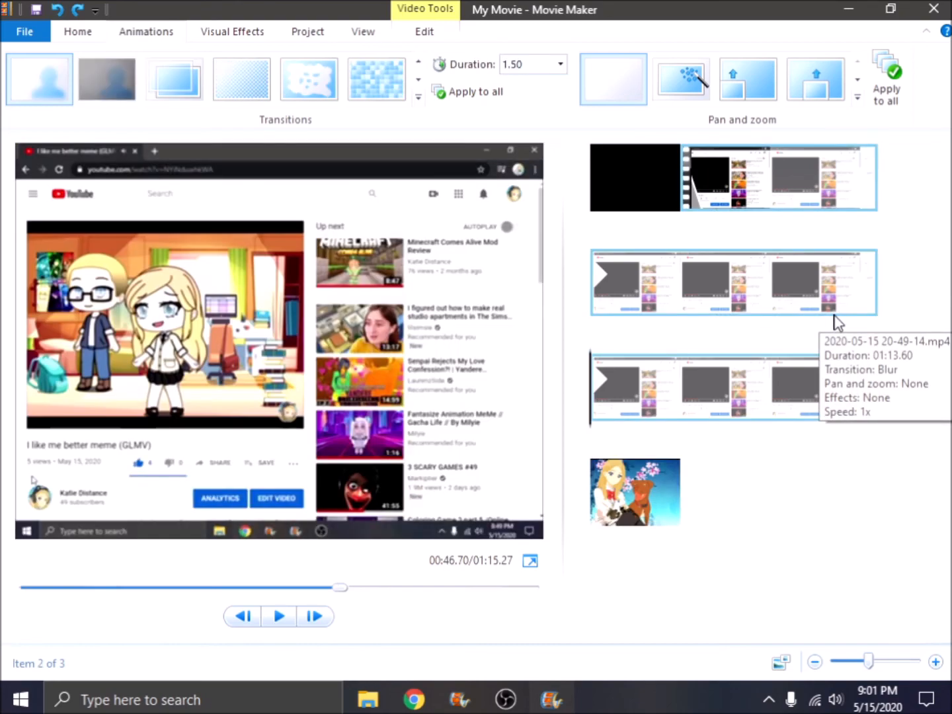
key("Right")
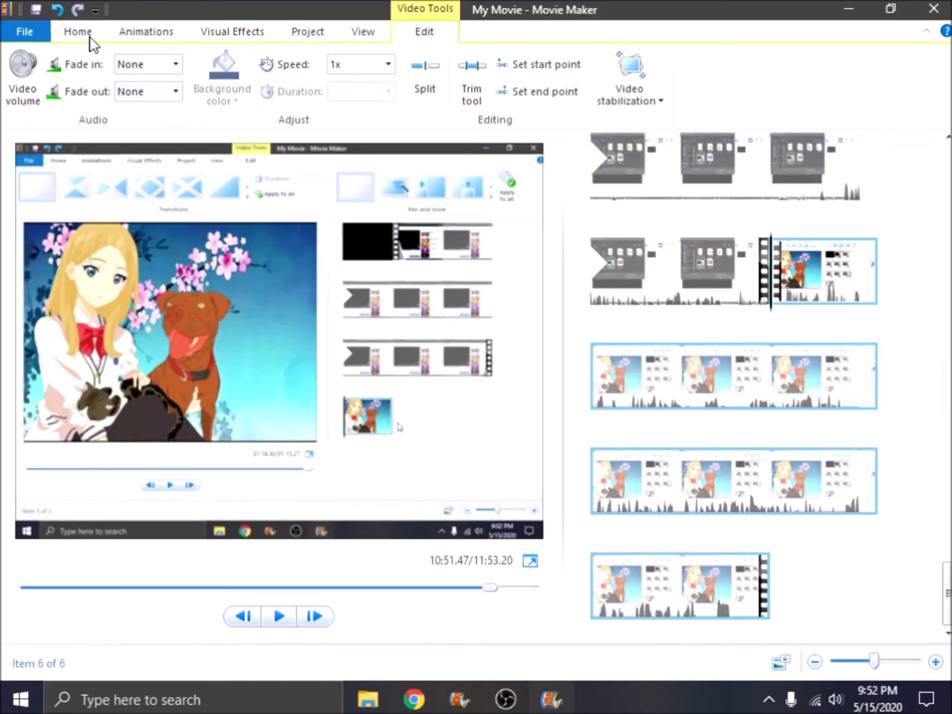
Show the options for adding music to the project from the PC
left_click(90, 37)
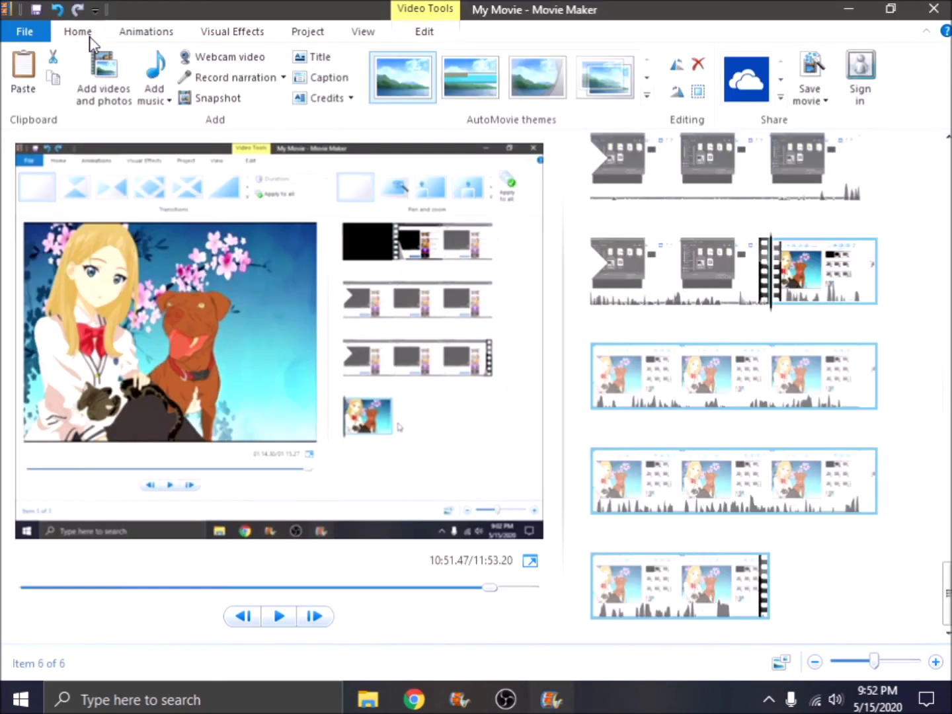
left_click(153, 100)
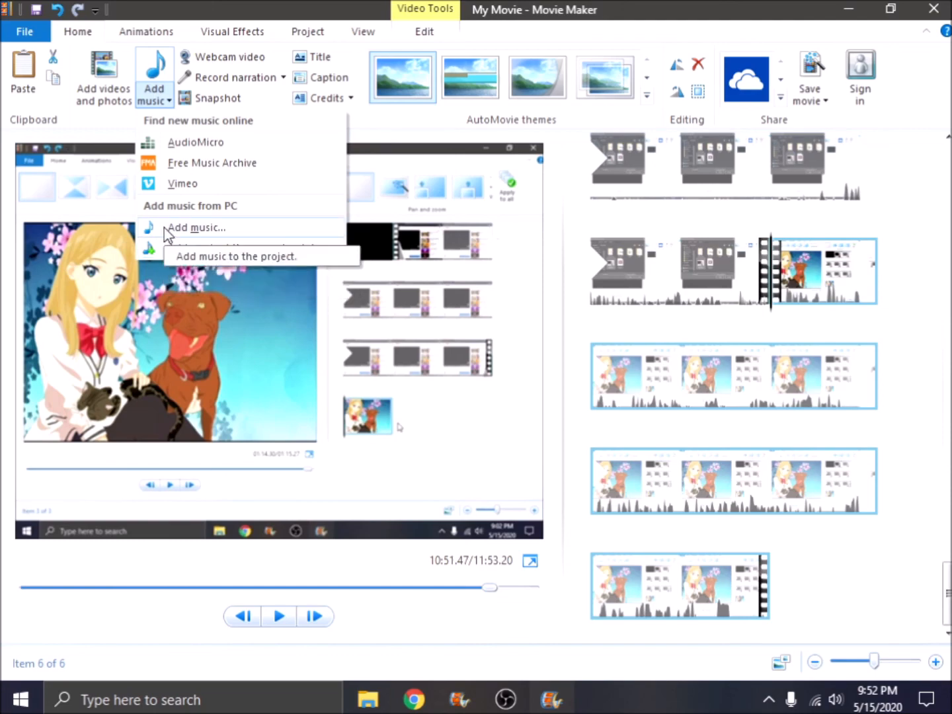
left_click(179, 242)
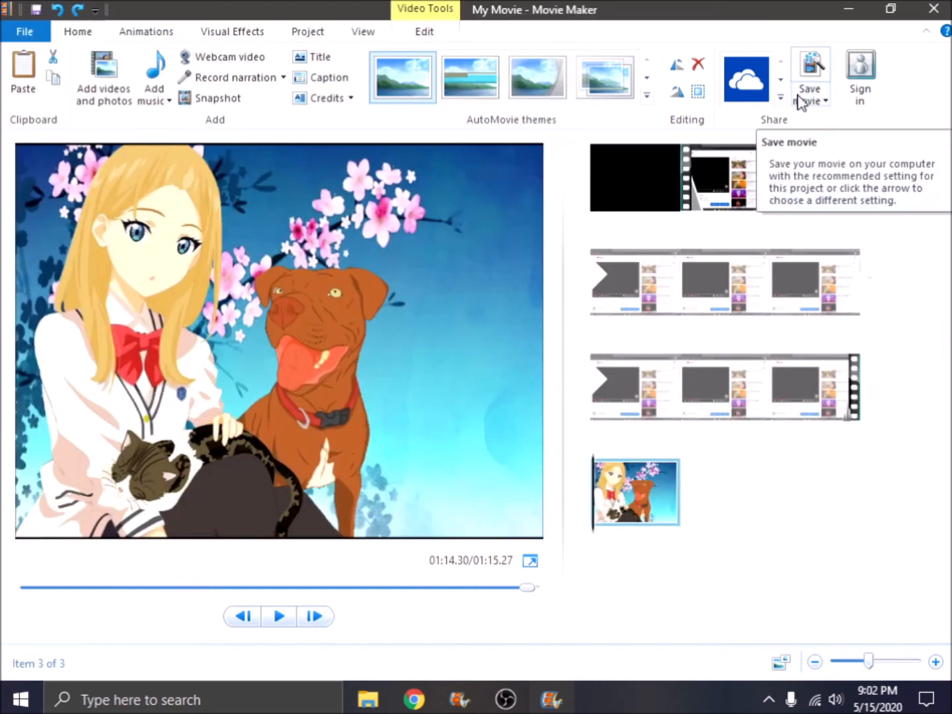
Save the movie for high-definition display as My Movie, an MPEG-4/H.264 video file in the Pictures folder
left_click(806, 105)
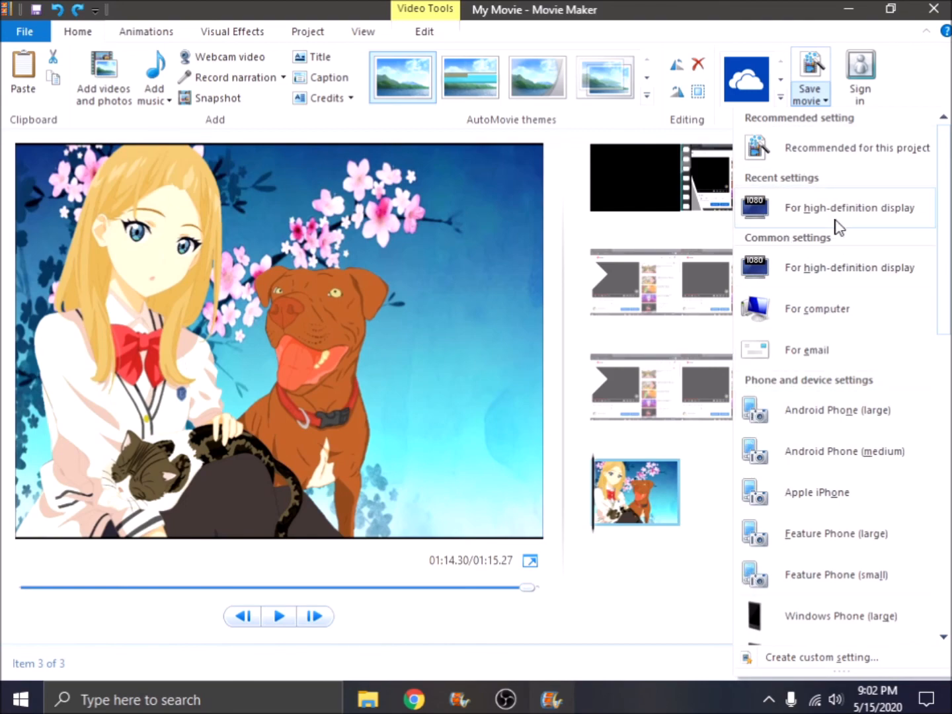
left_click(901, 217)
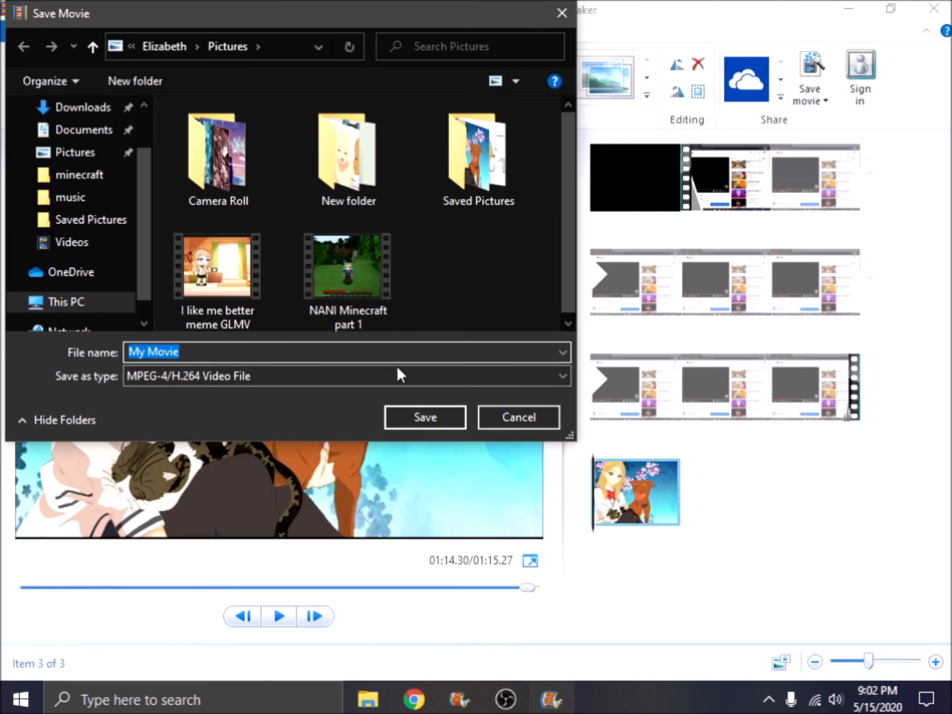
left_click(406, 413)
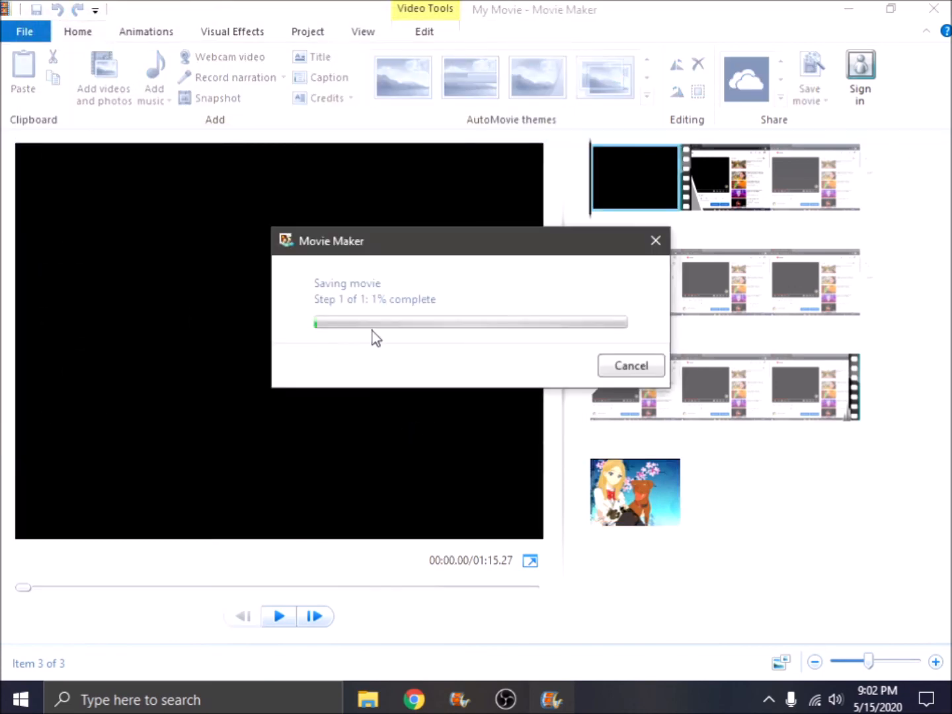